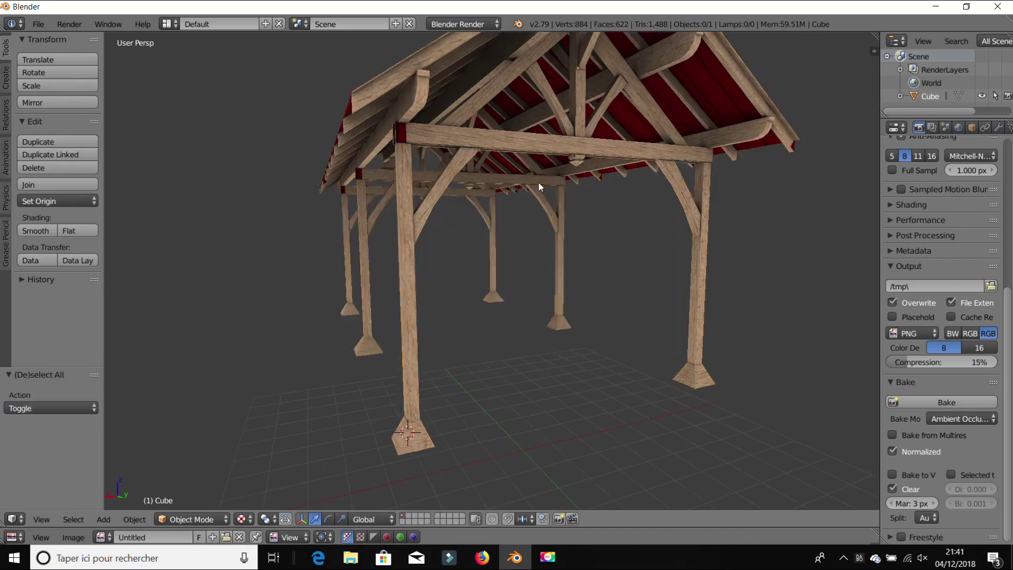
Examine the existing timber-frame shelter from several angles, including its mesh in Edit Mode.
middle_drag(552, 176, 498, 309)
scroll(524, 228, down, 5)
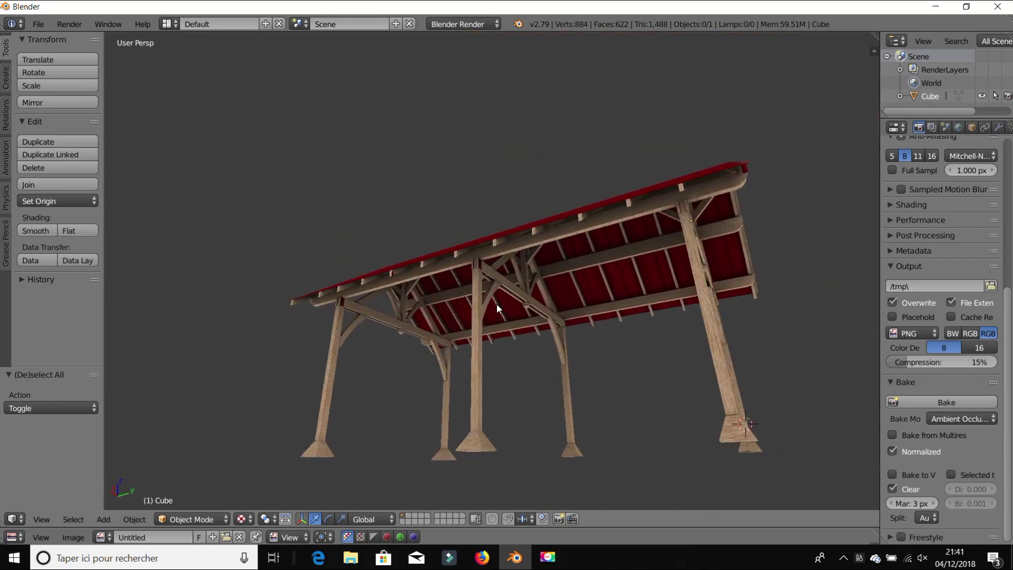
scroll(497, 308, up, 6)
key(Tab)
key(a)
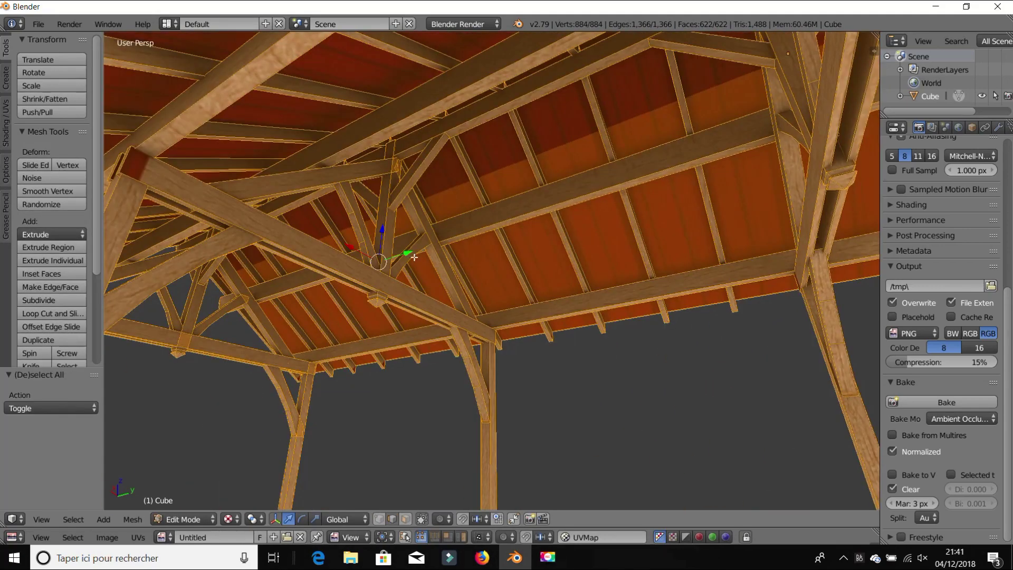
middle_drag(415, 257, 478, 274)
key(Tab)
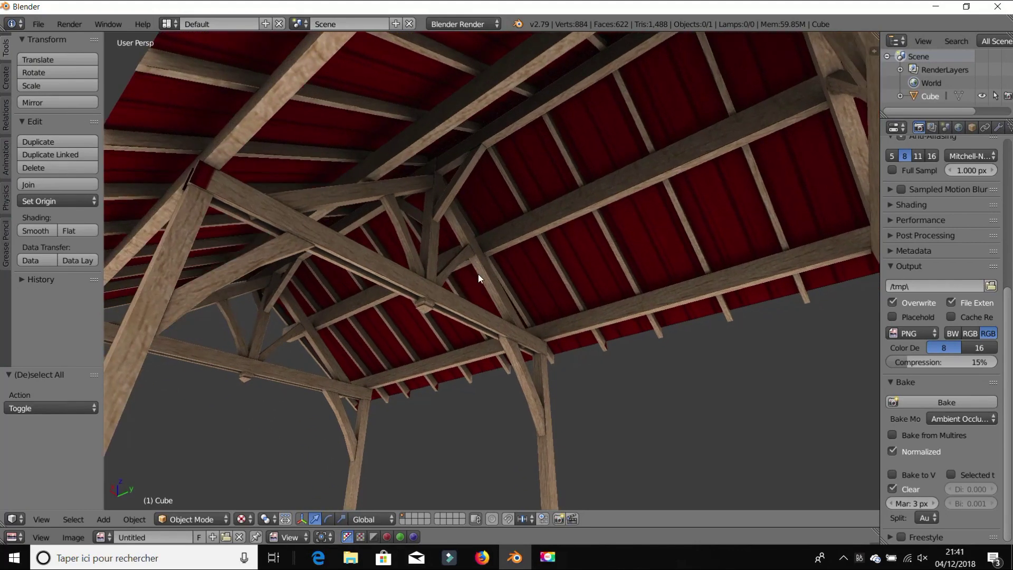
middle_drag(505, 236, 473, 269)
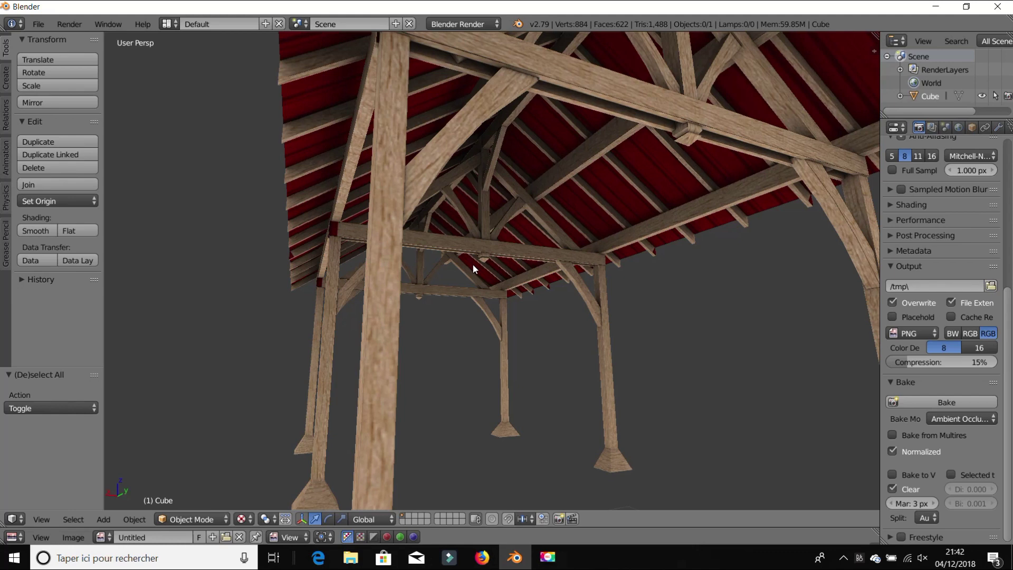
scroll(473, 264, down, 5)
middle_drag(493, 135, 495, 207)
Select the whole timber-frame shelter and delete it from the scene.
key(a)
scroll(499, 186, down, 2)
key(x)
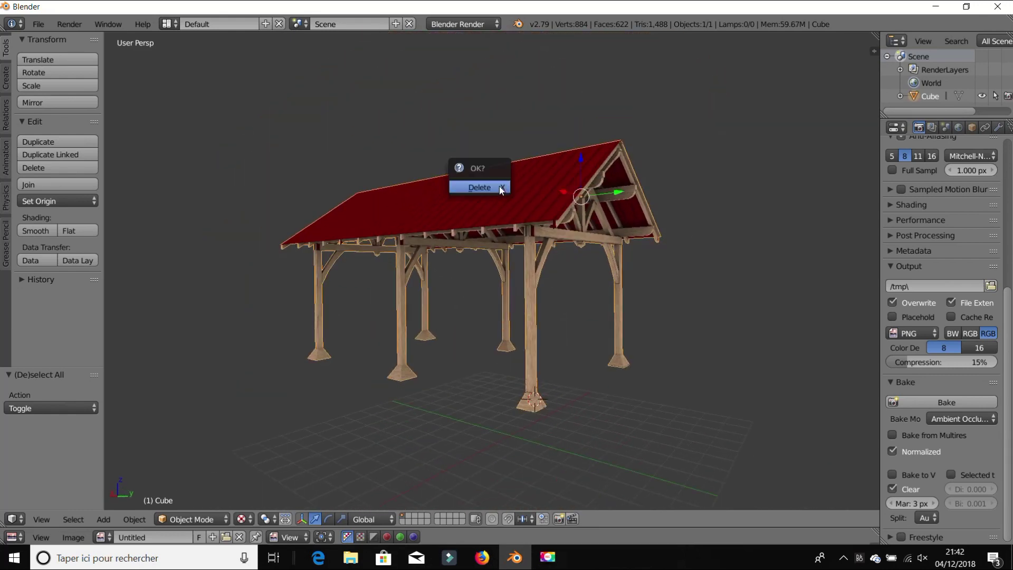
click(499, 186)
scroll(426, 320, down, 3)
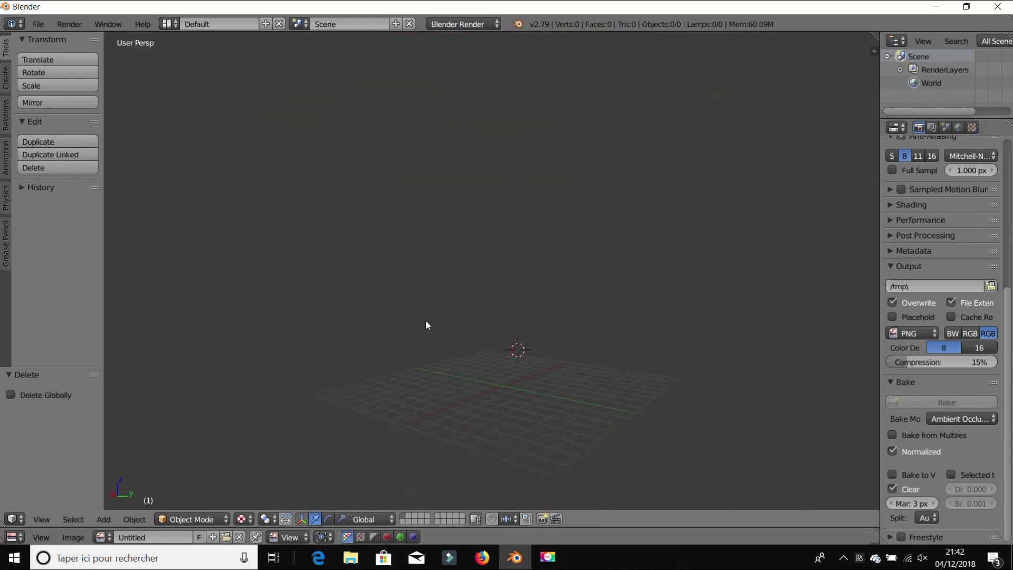
Add a mesh cube at the 3D cursor and scale it down to a small block.
middle_drag(425, 320, 403, 333)
scroll(442, 411, up, 1)
shift+middle_drag(430, 418, 456, 333)
middle_drag(554, 290, 481, 306)
scroll(516, 278, up, 2)
middle_drag(623, 295, 595, 327)
middle_drag(371, 268, 511, 301)
key(shift+a)
mouse_move(504, 280)
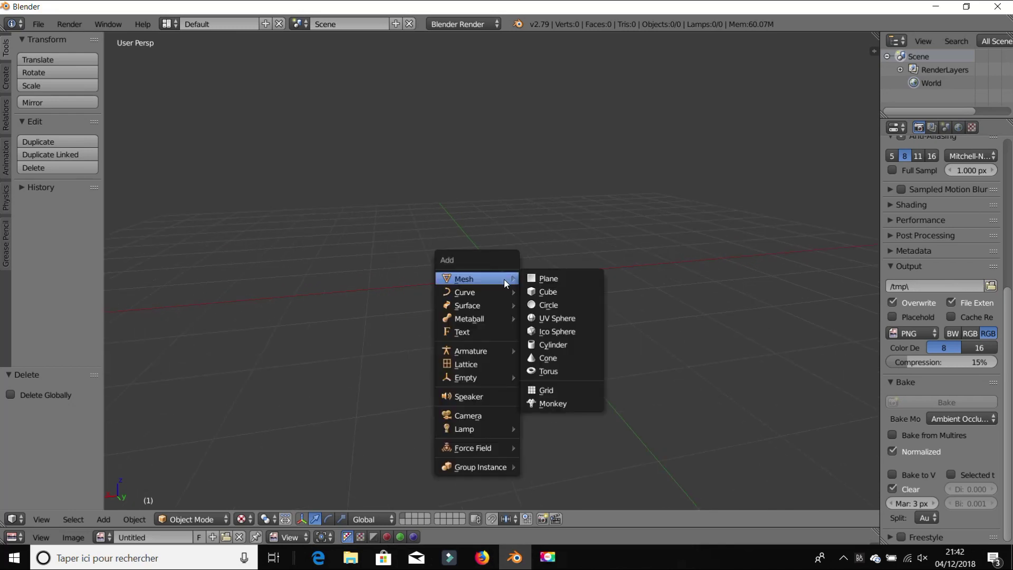
click(549, 292)
key(s)
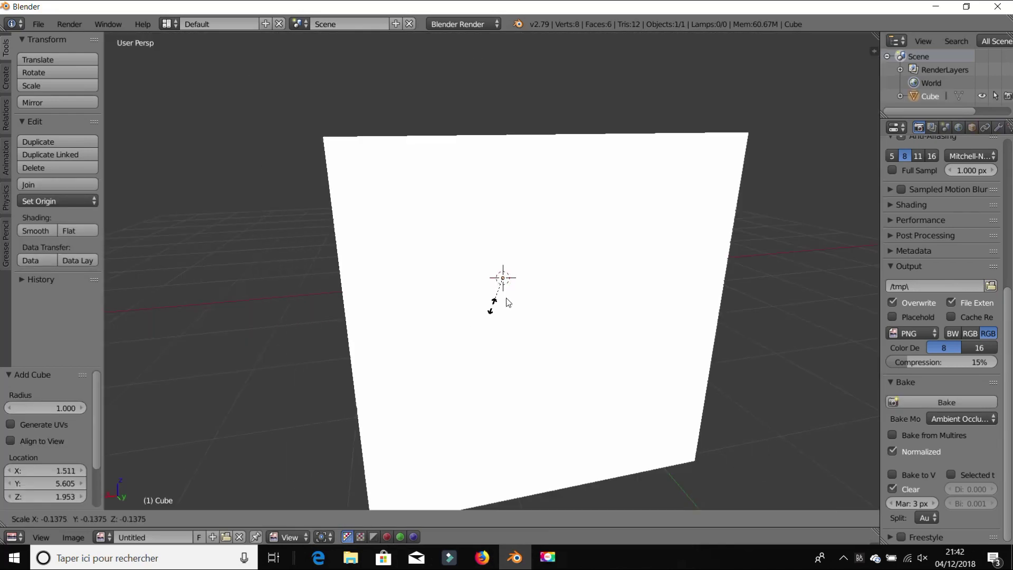
click(503, 285)
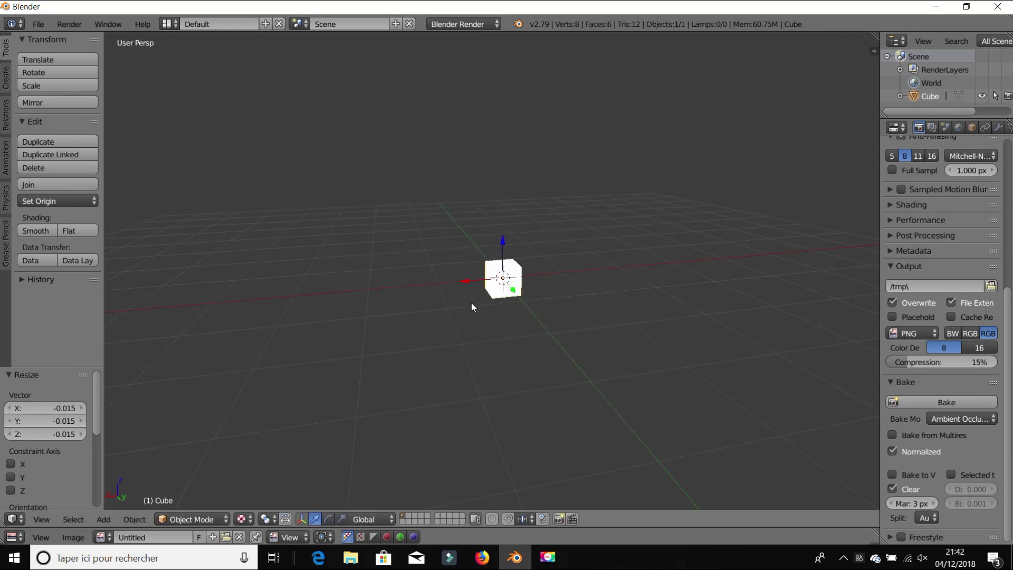
Display the cube's object properties and resize the cube by factors of 1.156 and 0.180.
key(s)
click(577, 272)
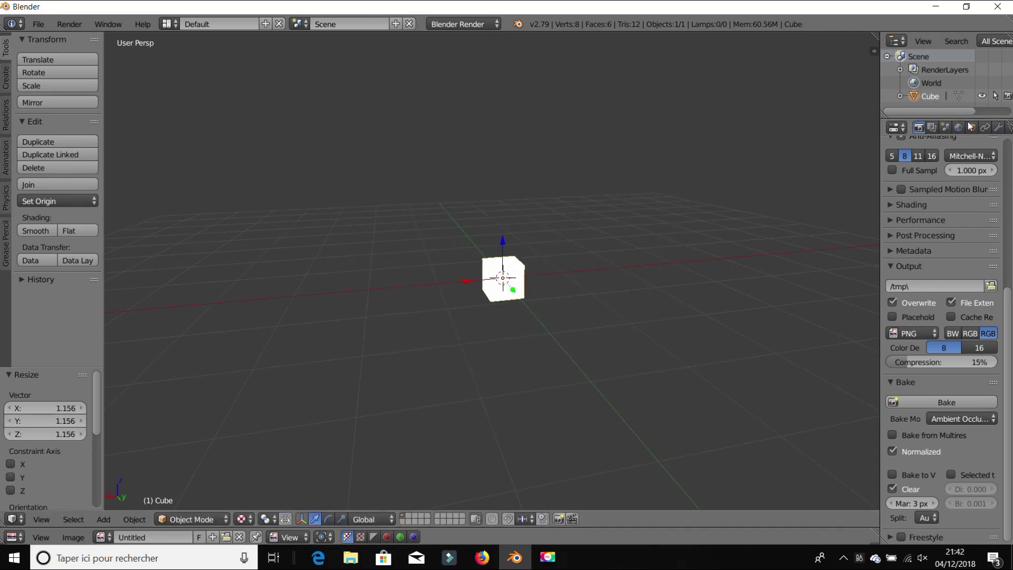
click(973, 127)
key(s)
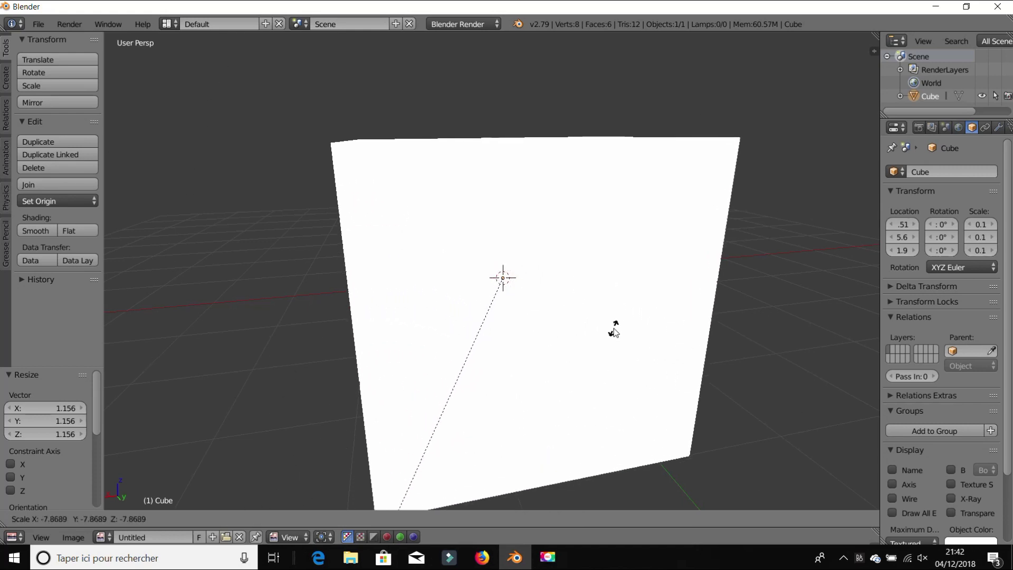
click(534, 306)
Set the viewport shading to Solid and open the small cube in Edit Mode.
click(241, 519)
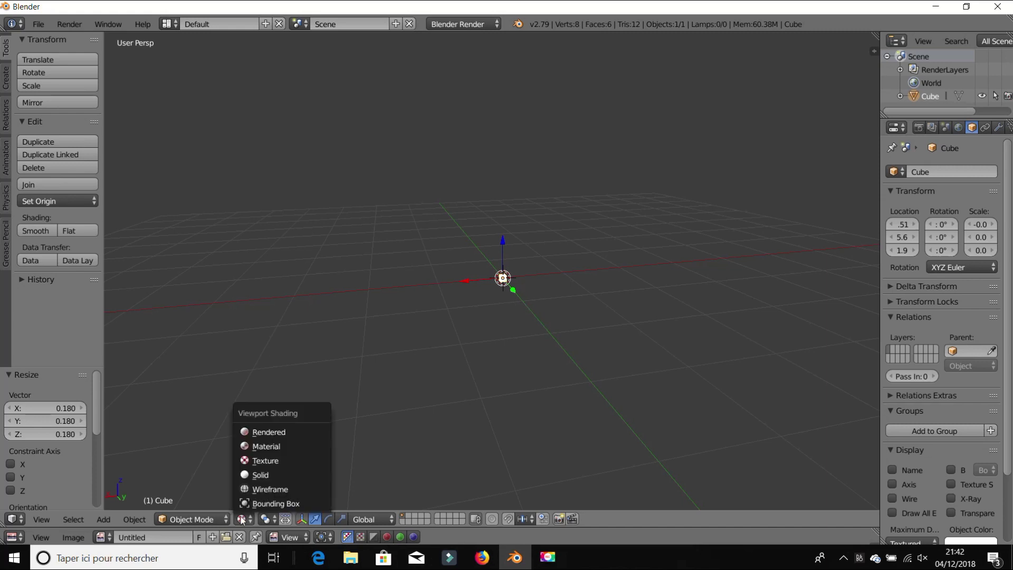
click(253, 474)
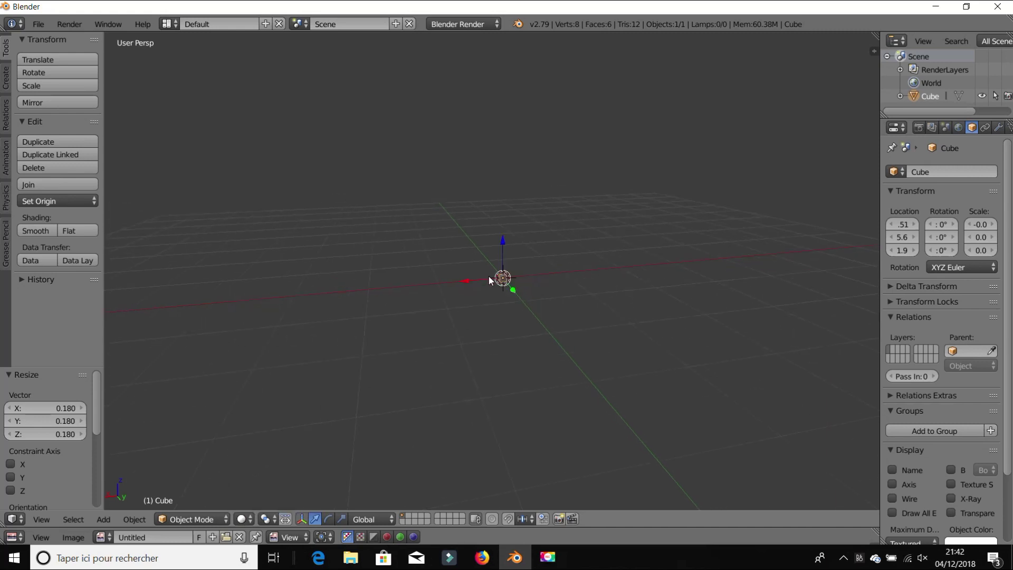
key(s)
key(Escape)
key(Tab)
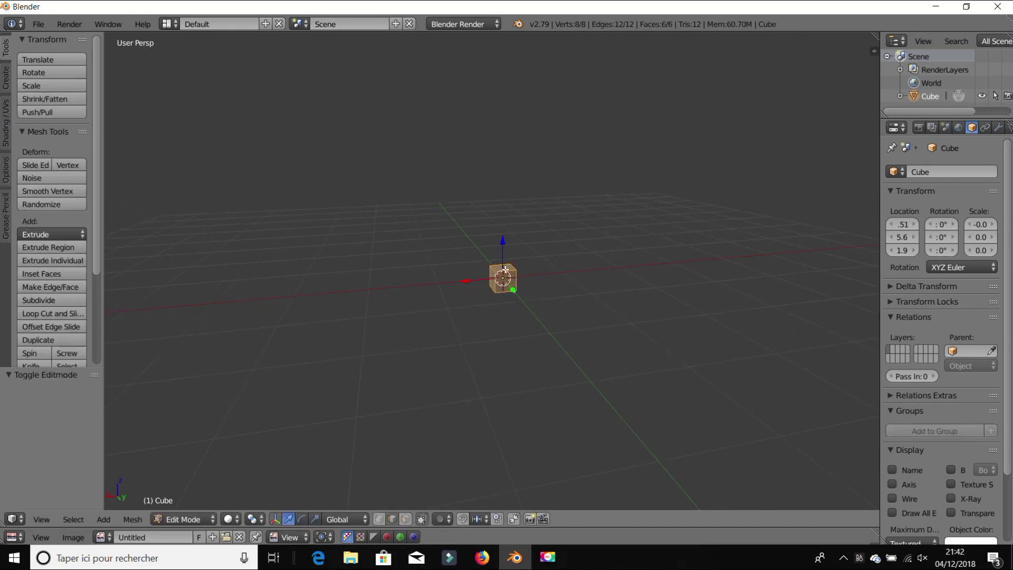
In face selection mode, select the cube's top face and extrude it upward into a tall post.
click(405, 520)
right_click(499, 269)
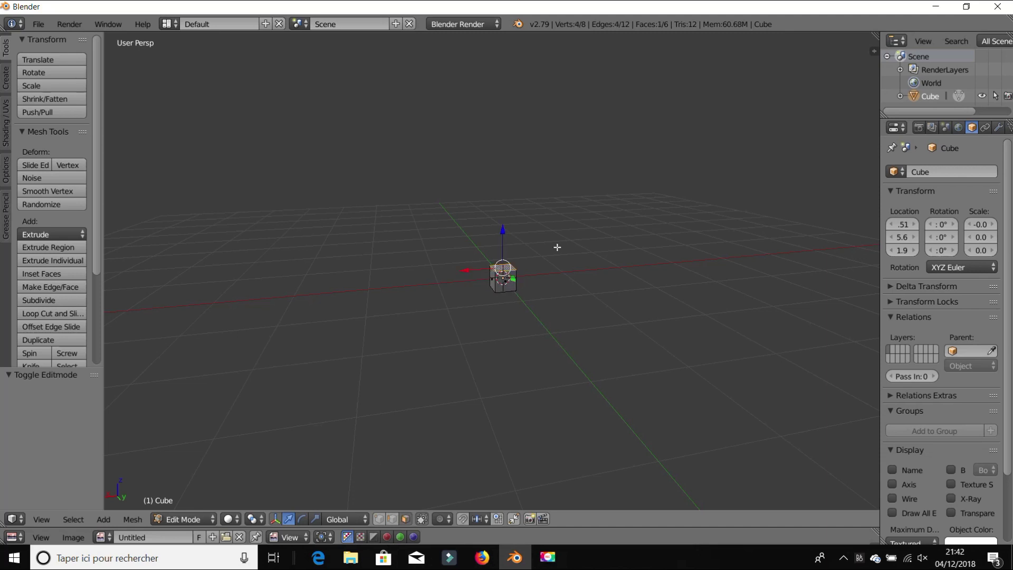
scroll(558, 252, down, 10)
shift+middle_drag(561, 258, 573, 365)
middle_drag(521, 336, 507, 331)
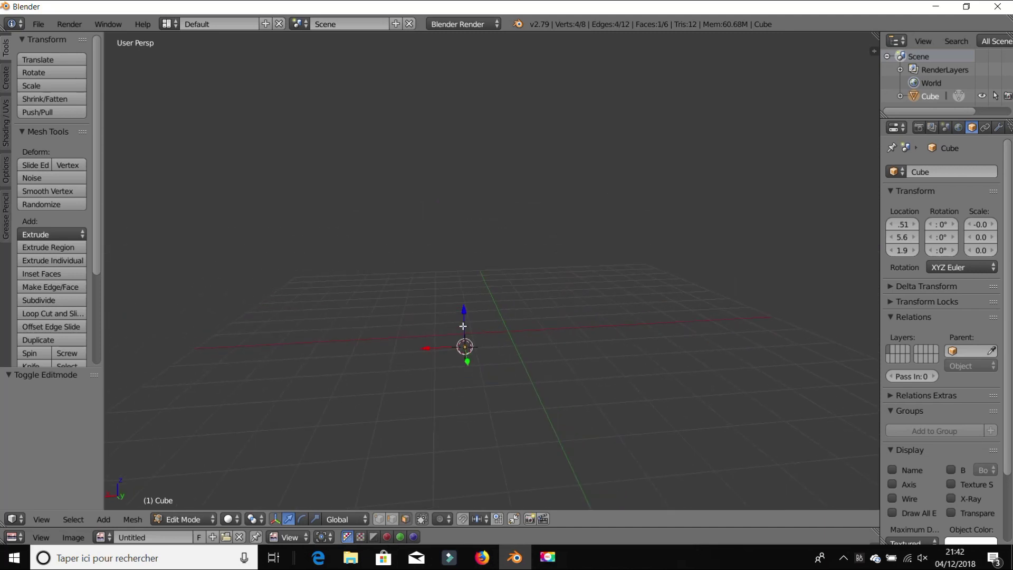
key(e)
click(469, 192)
Scale the whole post up uniformly in Object Mode to make it thicker.
key(Tab)
key(s)
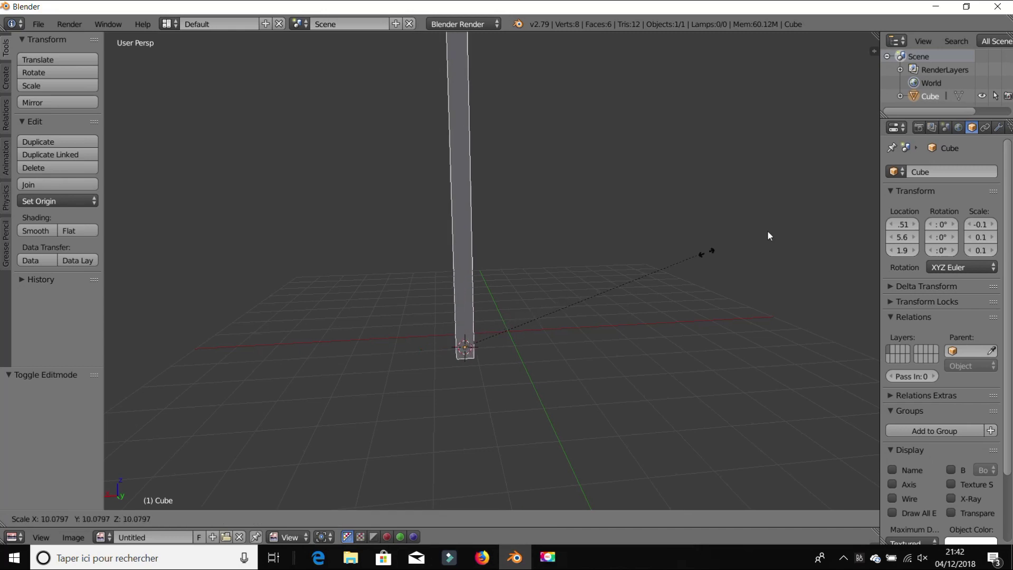
click(665, 236)
Shorten the post by lowering its top face along the Z axis in Edit Mode.
key(Tab)
scroll(488, 148, down, 6)
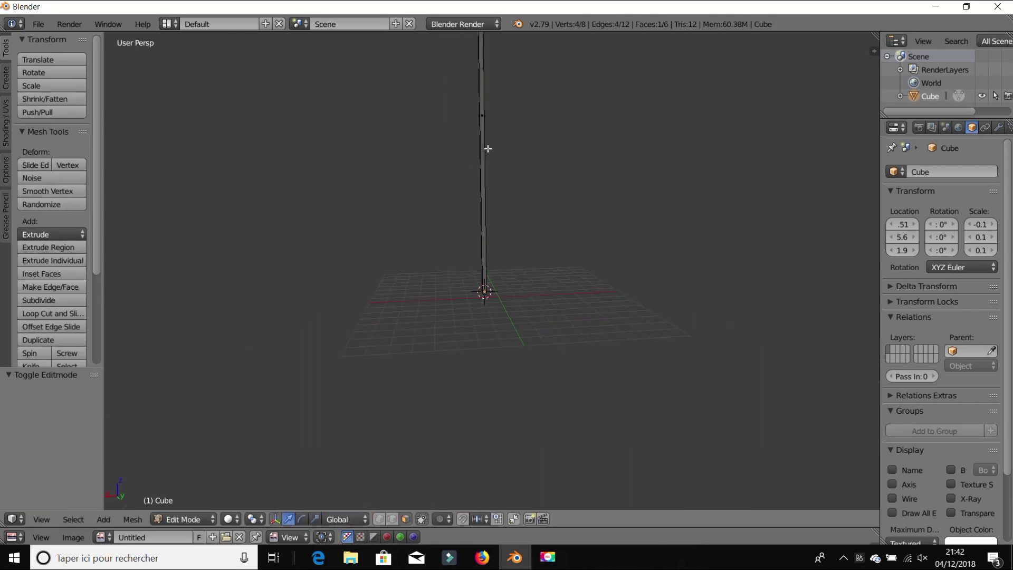
scroll(488, 148, down, 8)
drag(486, 155, 493, 211)
key(Tab)
scroll(490, 258, up, 5)
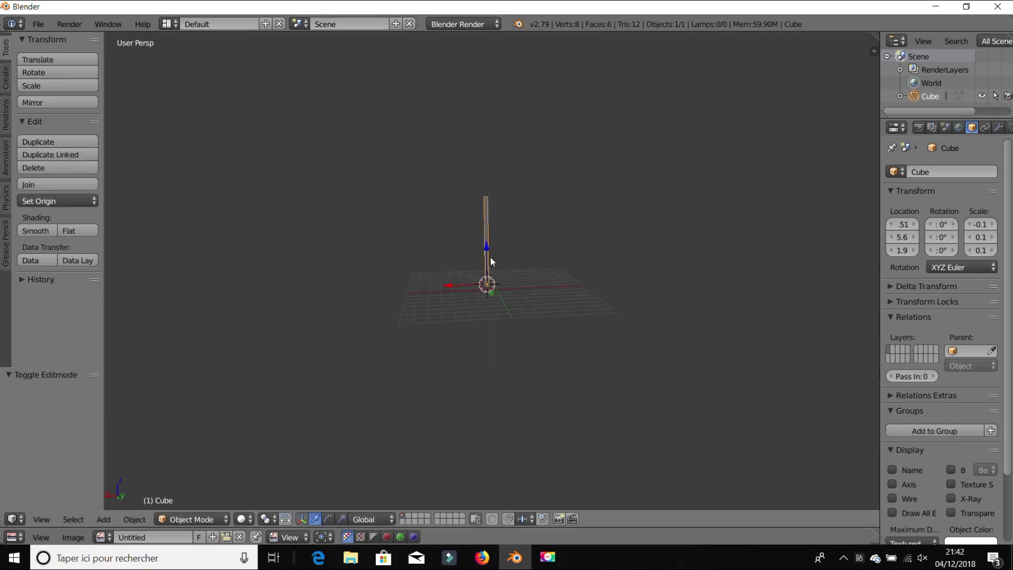
scroll(490, 259, up, 6)
key(Tab)
scroll(479, 135, down, 4)
drag(485, 124, 484, 151)
key(Tab)
middle_drag(530, 290, 506, 296)
Copy and paste the post, and move the copy -6.544 along the X axis.
key(a)
scroll(505, 296, up, 6)
middle_drag(407, 291, 396, 352)
key(a)
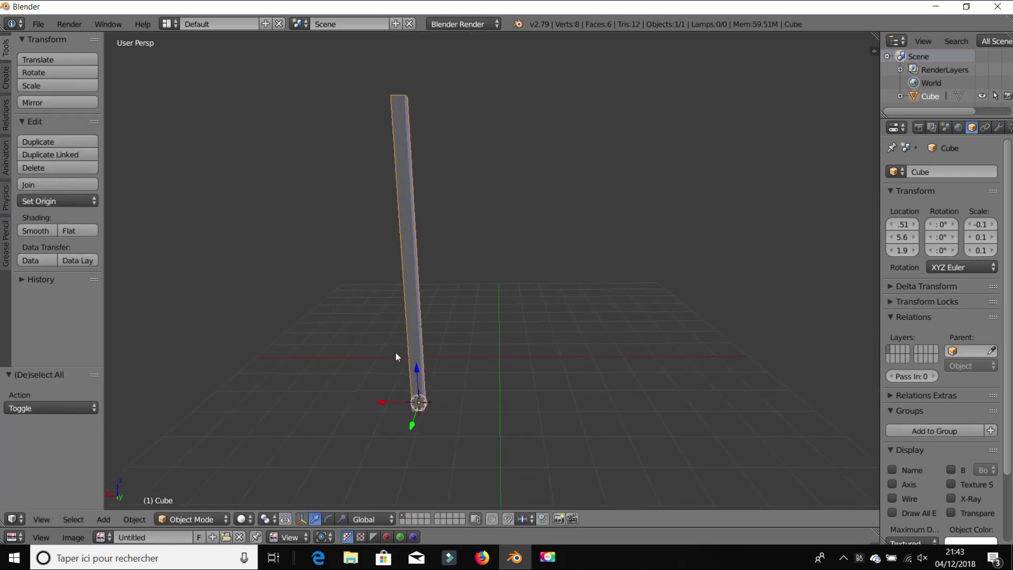
key(ctrl+c)
key(ctrl+v)
key(g)
key(x)
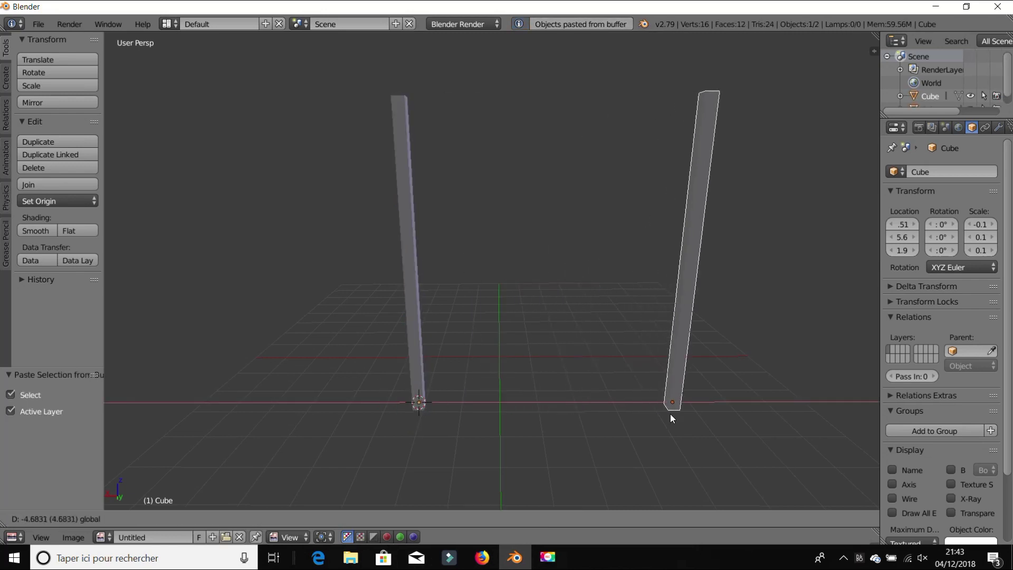
click(745, 409)
Add the original post to the selection and shift both posts together along X to straddle the green Y axis.
middle_drag(745, 409, 387, 312)
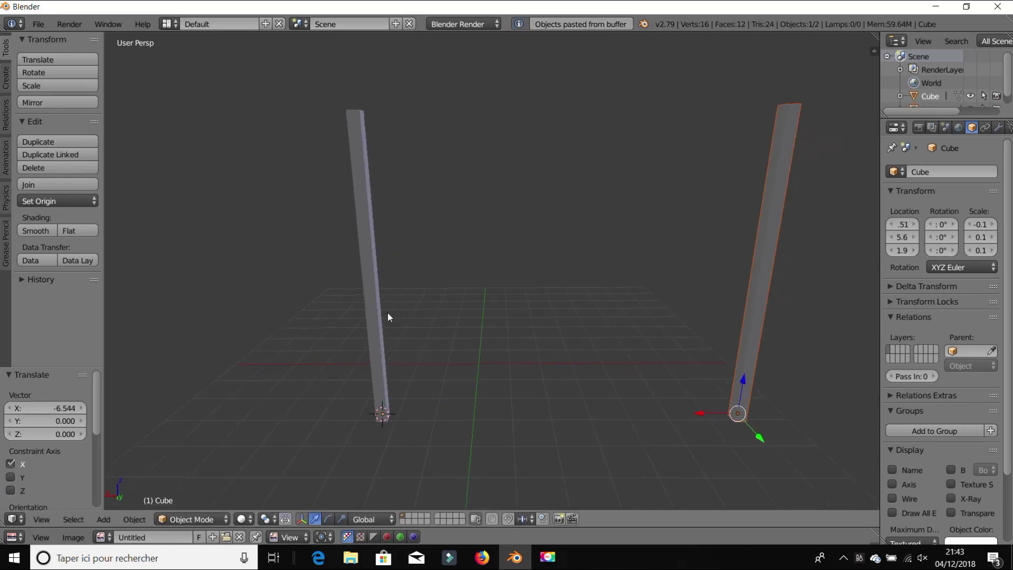
shift+right_click(385, 314)
middle_drag(535, 414, 470, 423)
key(a)
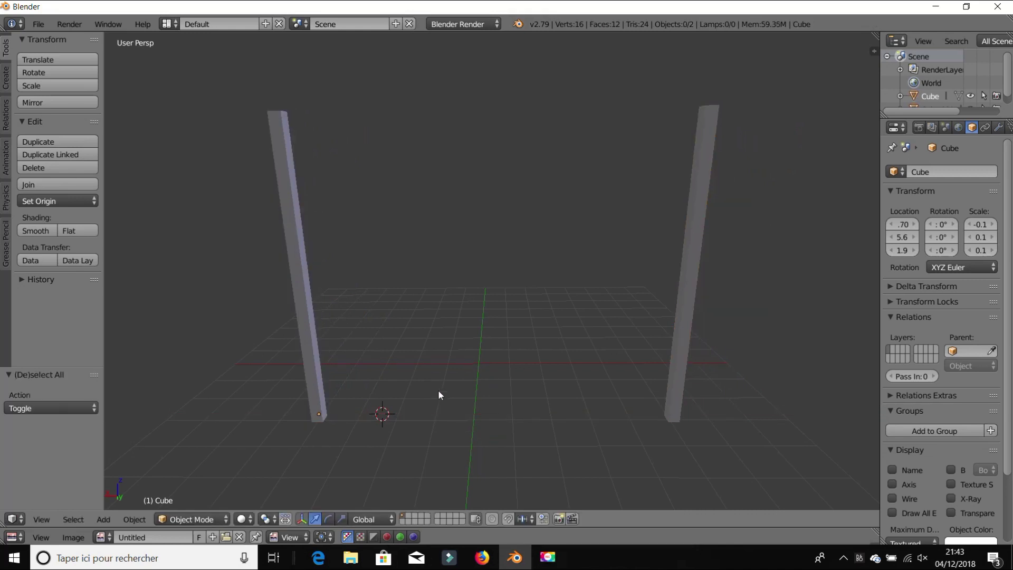
Select both posts and join them into one object.
middle_drag(438, 389, 458, 287)
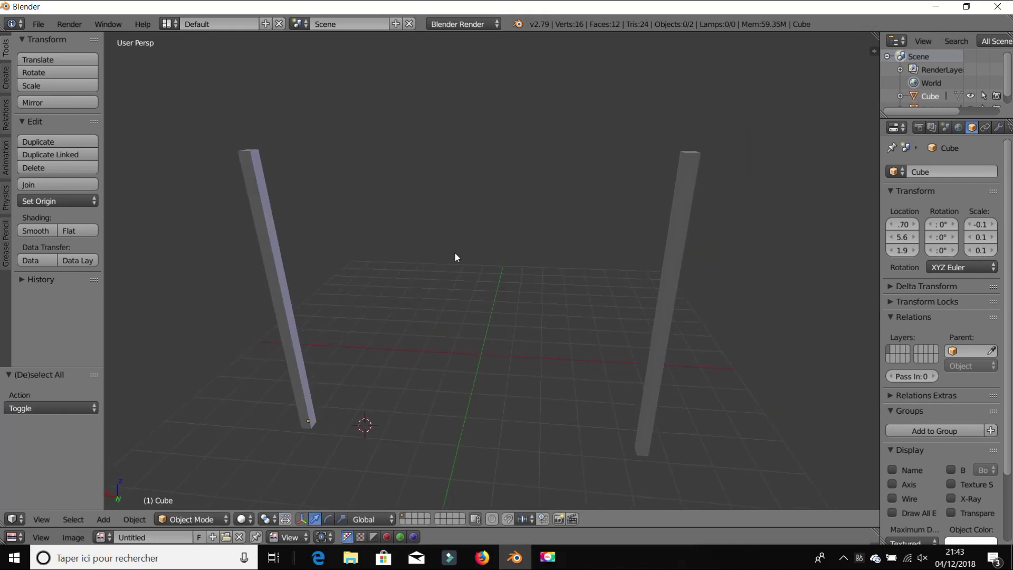
middle_drag(577, 270, 585, 251)
key(Tab)
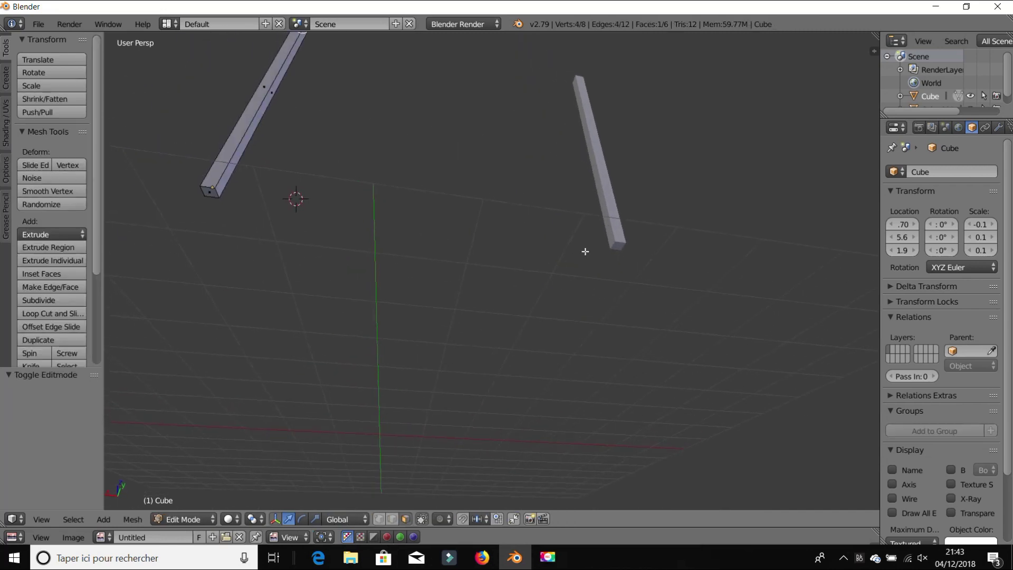
key(Tab)
right_click(621, 246)
shift+right_click(235, 157)
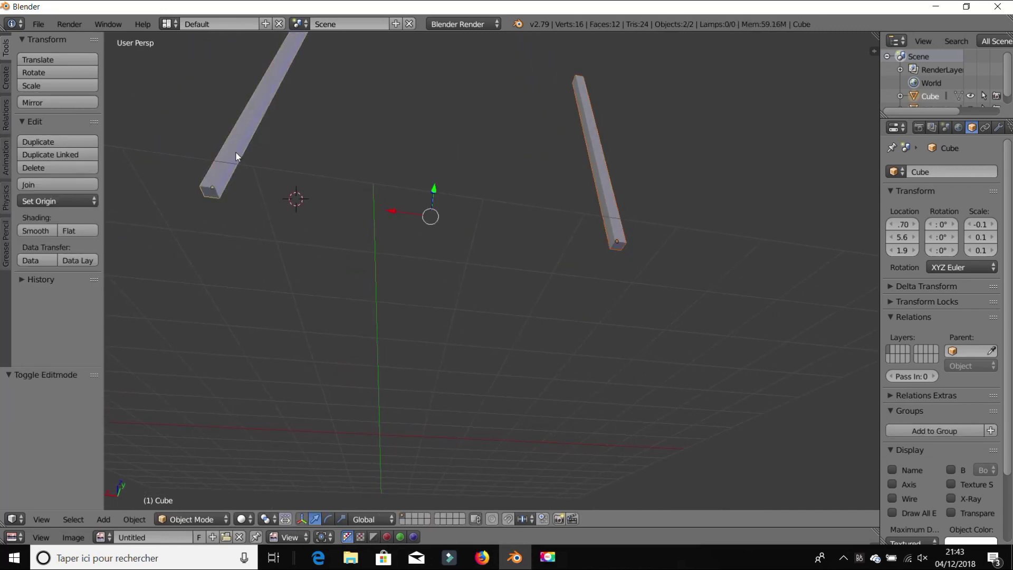
key(ctrl+j)
Delete the bottom faces of both posts in Edit Mode and return to Object Mode.
key(Tab)
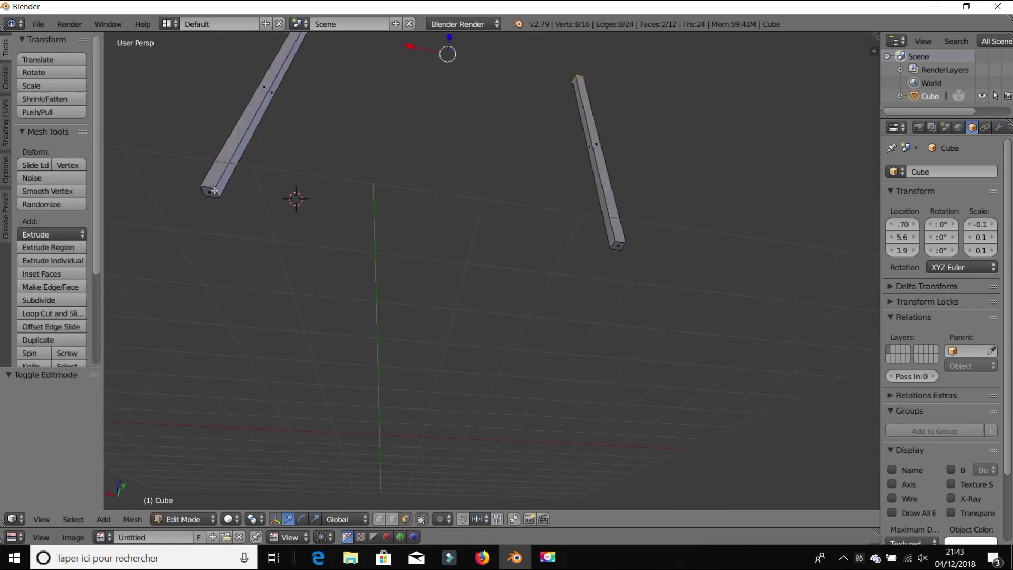
shift+right_click(619, 242)
key(x)
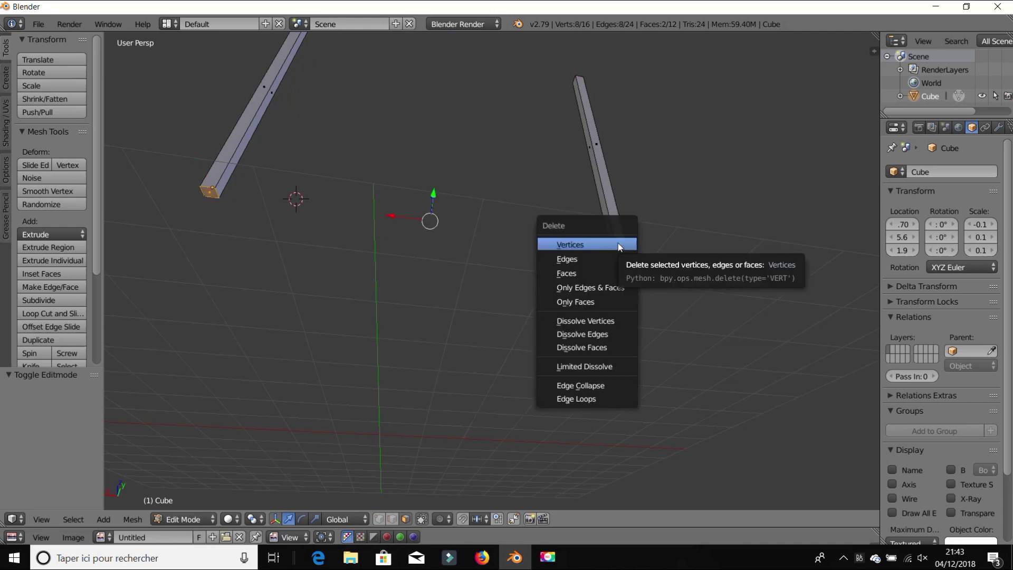
click(614, 273)
key(Tab)
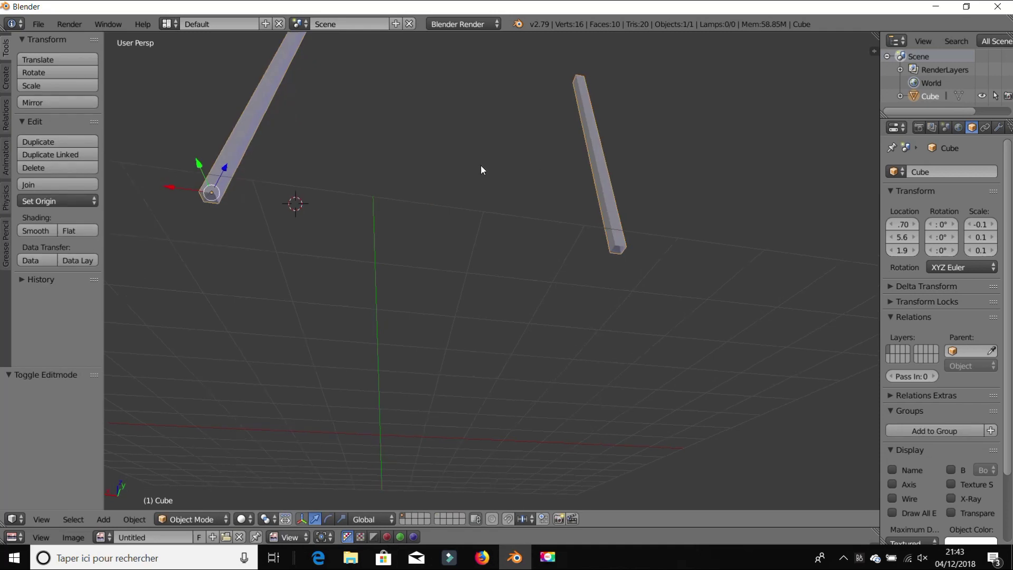
Add a cube at the top of the second post and scale it by 0.139 and 1.288, slightly wider than the post.
middle_drag(481, 169, 672, 241)
key(a)
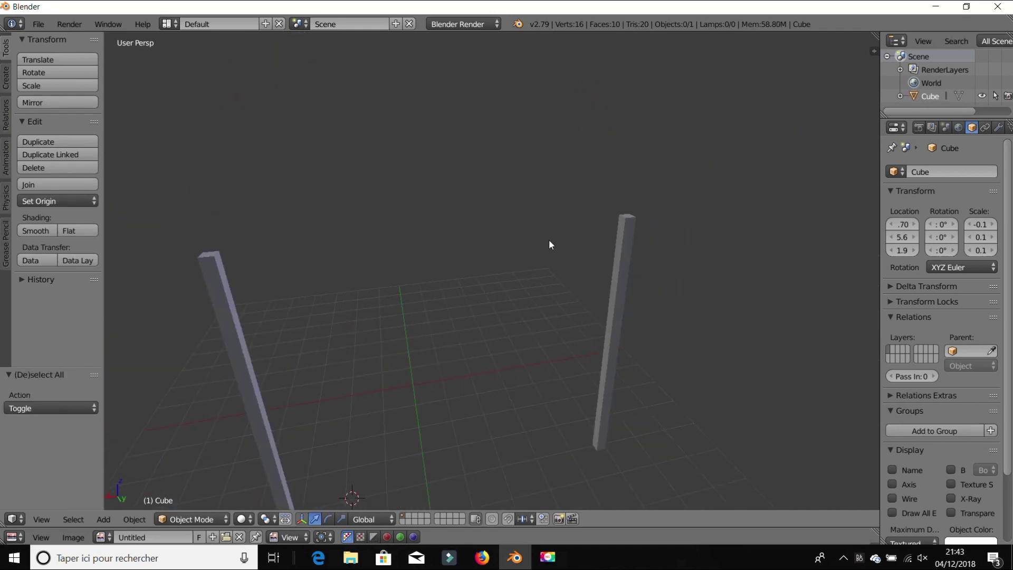
middle_drag(661, 248, 635, 183)
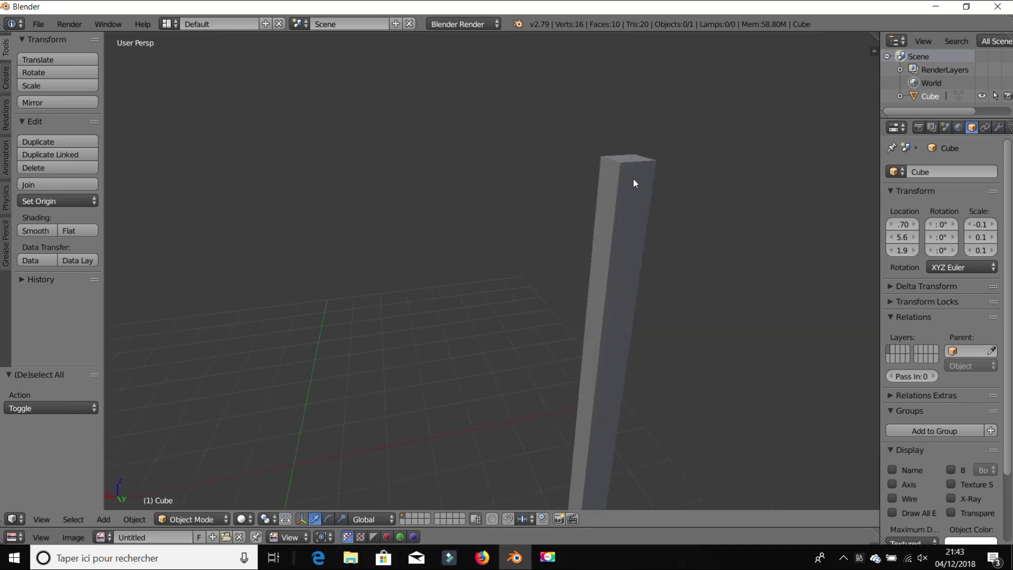
key(shift+a)
mouse_move(635, 170)
click(686, 182)
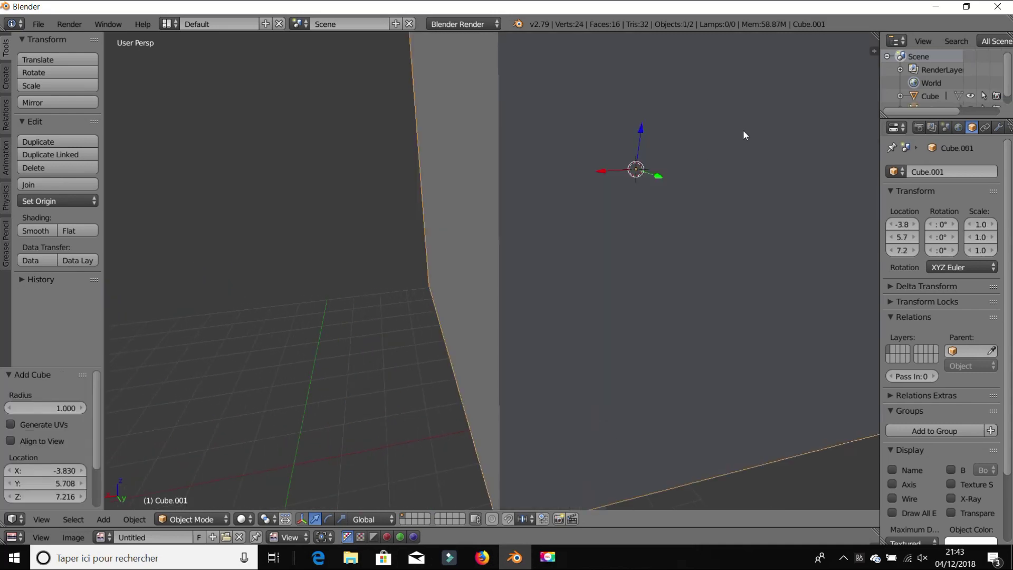
key(s)
click(662, 155)
middle_drag(592, 180, 655, 185)
key(s)
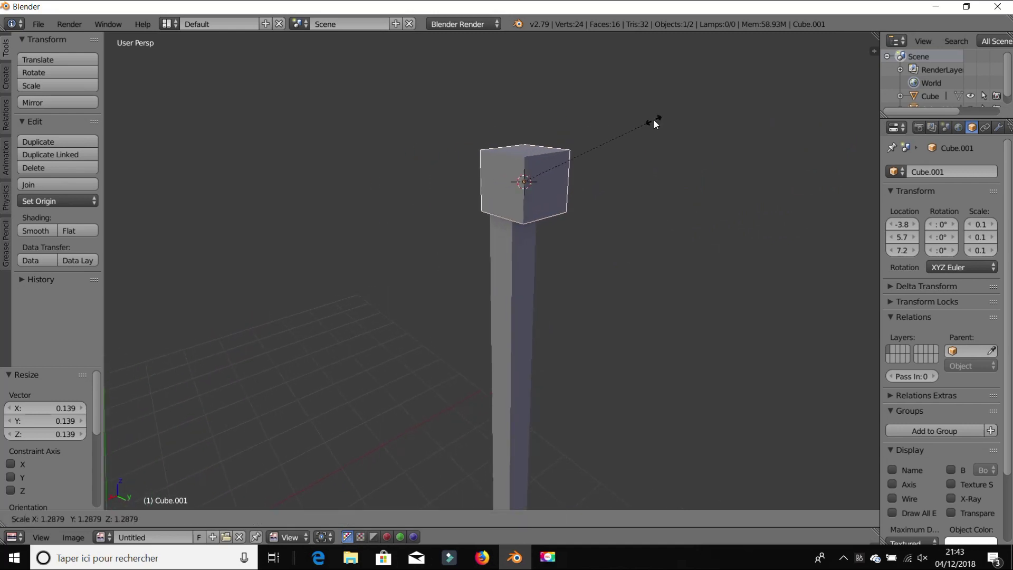
click(654, 119)
Lower the small cube along the Z axis so it wraps around the top of the post.
middle_drag(653, 120, 624, 84)
key(g)
key(z)
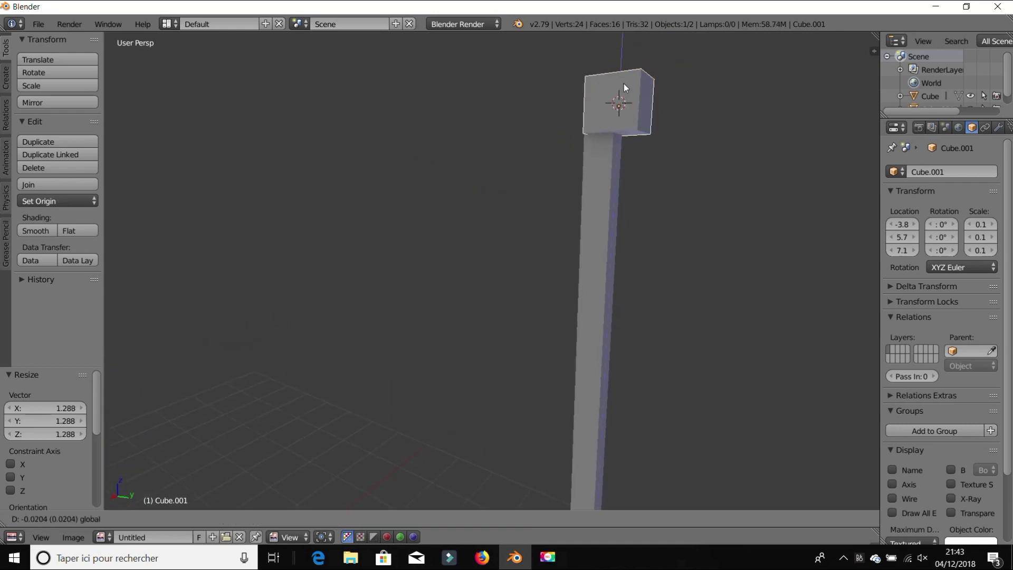
drag(626, 94, 626, 98)
middle_drag(626, 98, 609, 123)
drag(585, 246, 587, 259)
click(587, 265)
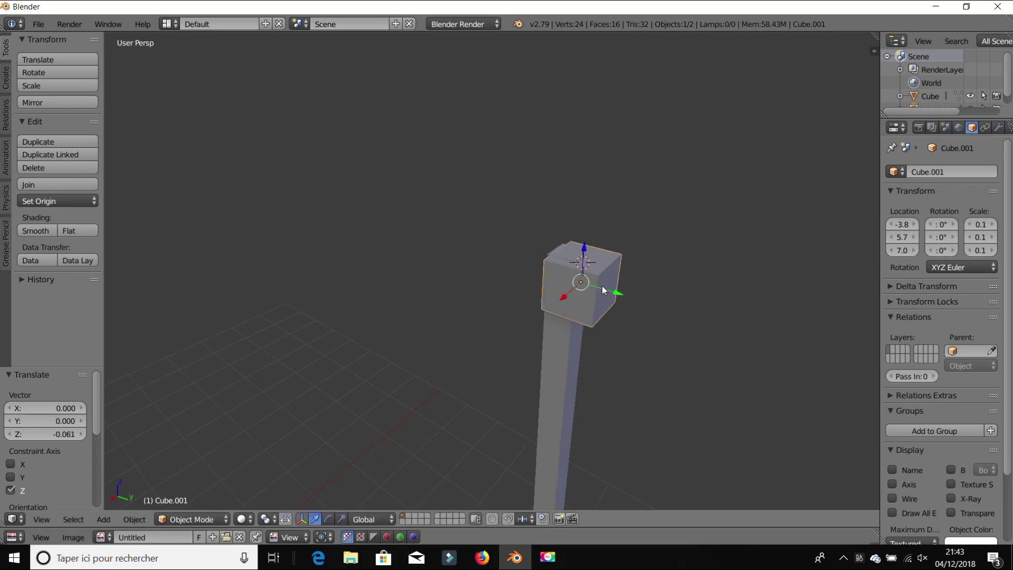
Move the small cube along the Y axis to the outer side of the post.
key(g)
key(y)
click(620, 296)
In Edit Mode, thin the cube into a plank by moving its outer face about 0.27 inward along Y.
key(Tab)
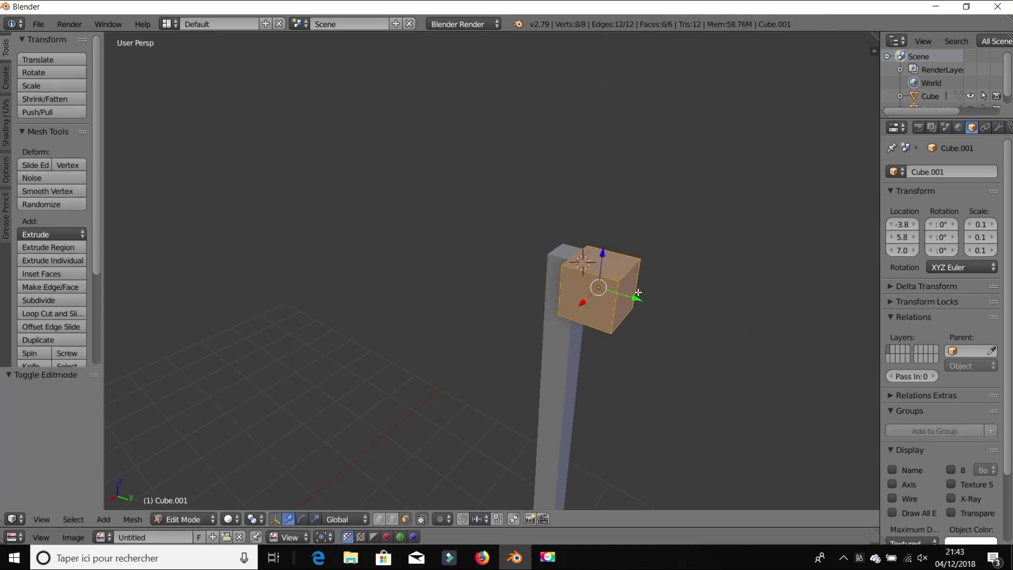
right_click(633, 290)
scroll(650, 300, down, 2)
key(g)
key(y)
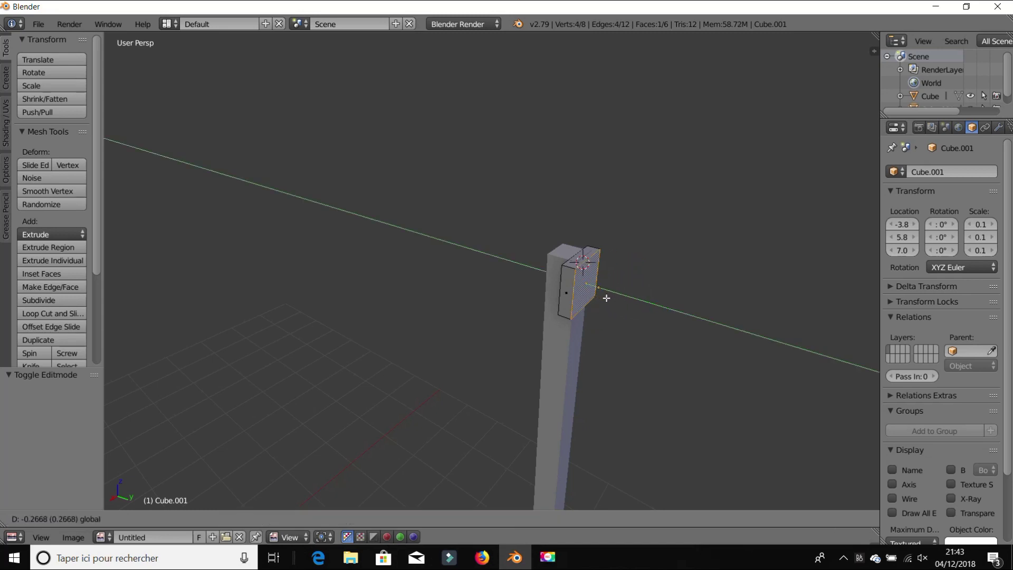
click(607, 296)
Stretch the plank's end face across to just past the other post to form a beam, then return to Object Mode.
scroll(557, 287, down, 3)
shift+middle_drag(557, 288, 576, 277)
drag(510, 280, 277, 455)
click(276, 453)
key(Tab)
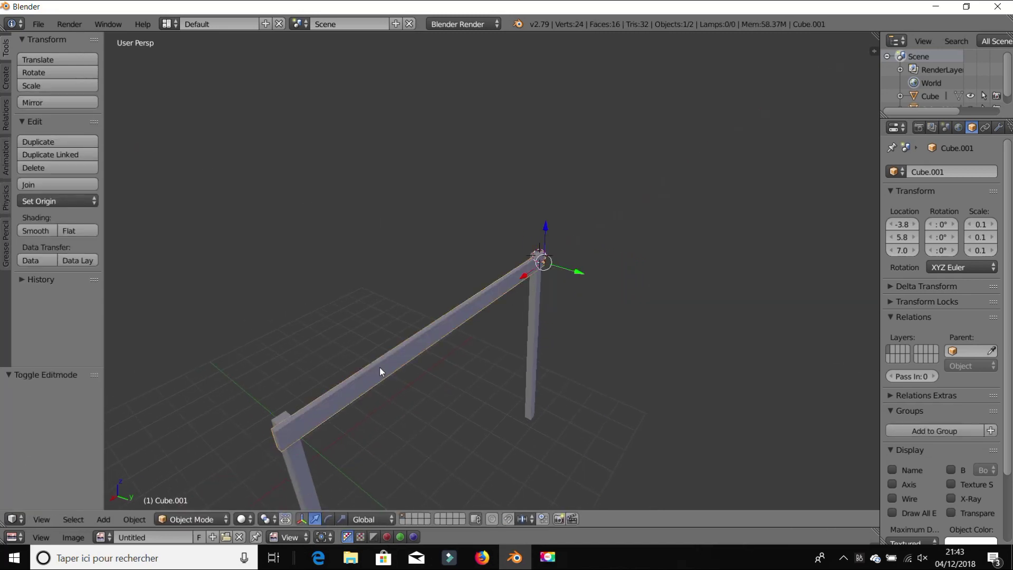
Copy and paste the beam, move the copy along Y to the opposite side of the posts, and deselect everything.
middle_drag(379, 366, 456, 362)
scroll(371, 379, up, 4)
key(ctrl+c)
key(ctrl+v)
drag(710, 399, 654, 403)
scroll(653, 403, down, 5)
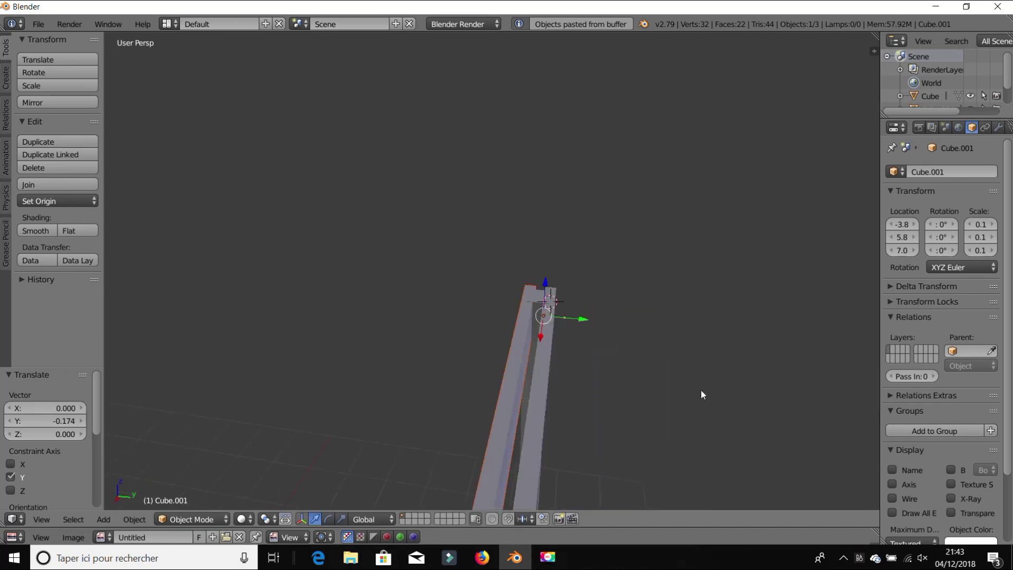
middle_drag(701, 389, 486, 270)
key(a)
scroll(485, 270, down, 3)
middle_drag(339, 267, 531, 277)
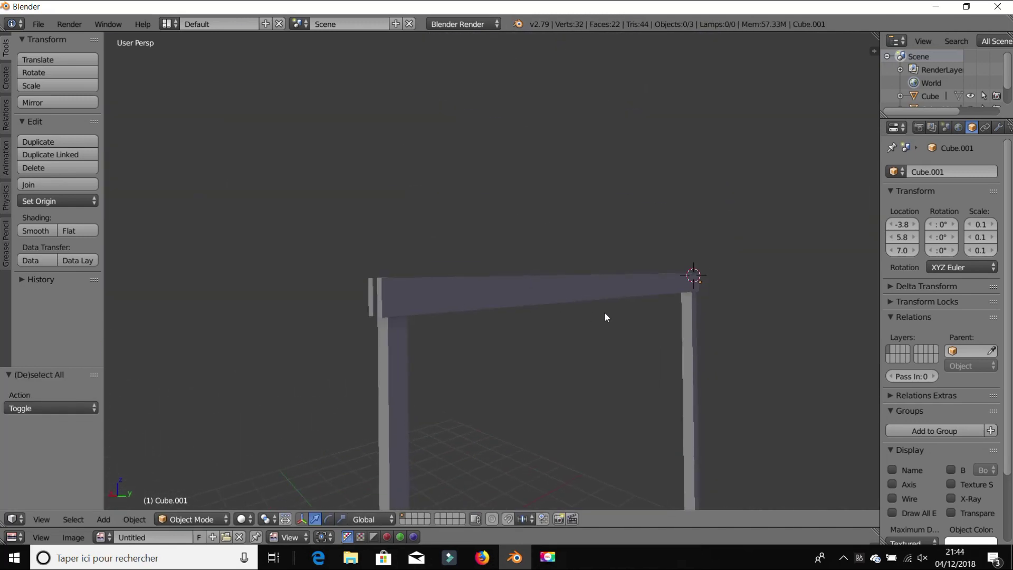
Turn the viewport's Ambient Occlusion off and back on to compare the shading on the beams.
key(n)
scroll(770, 343, down, 2)
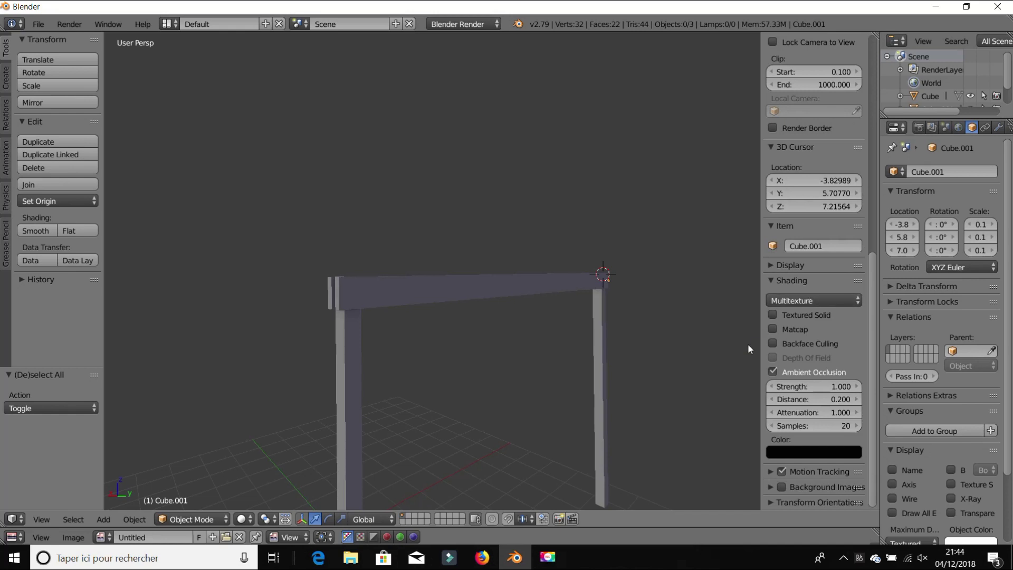
click(774, 371)
middle_drag(565, 331, 481, 244)
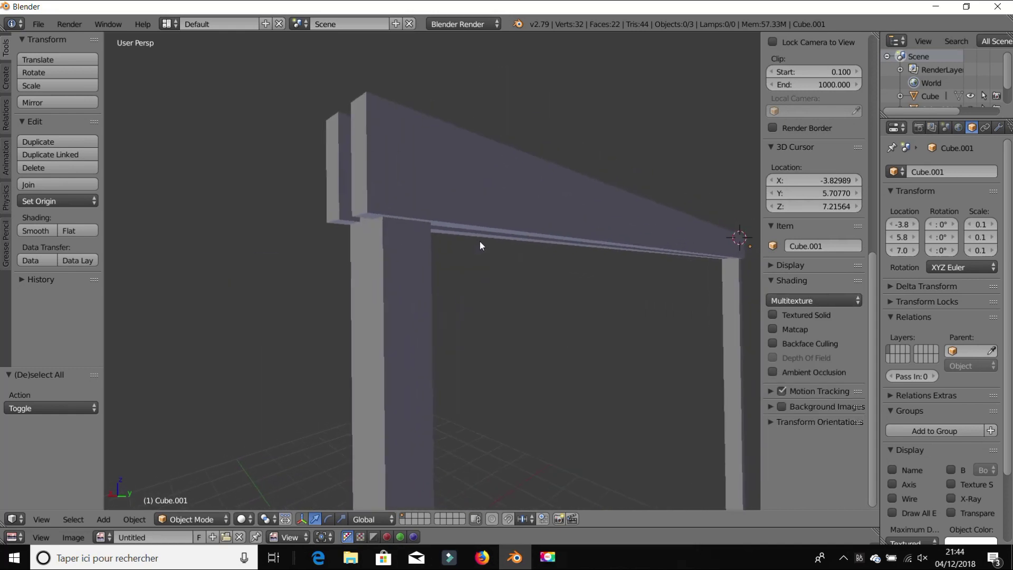
click(773, 372)
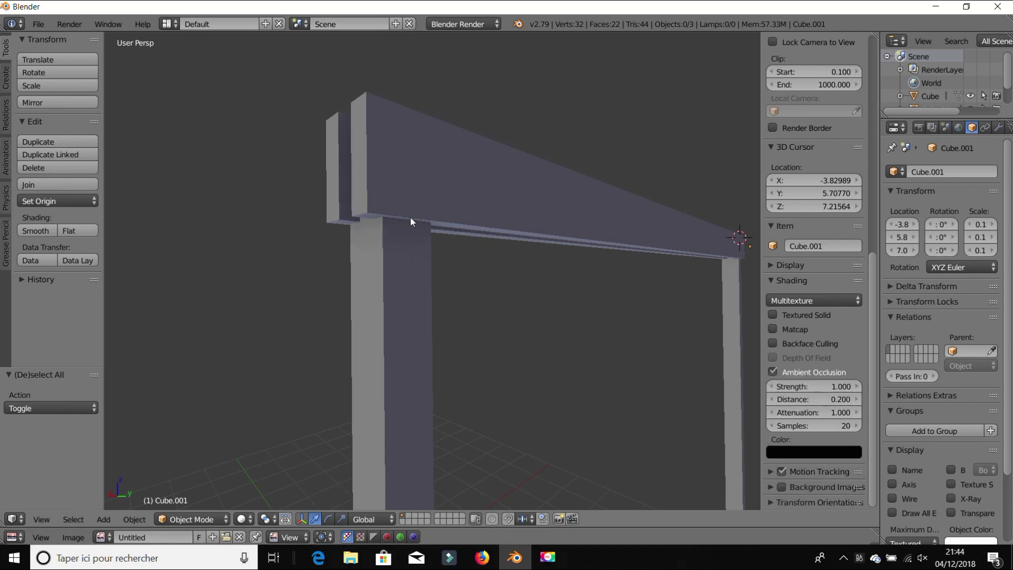
key(n)
scroll(479, 208, down, 5)
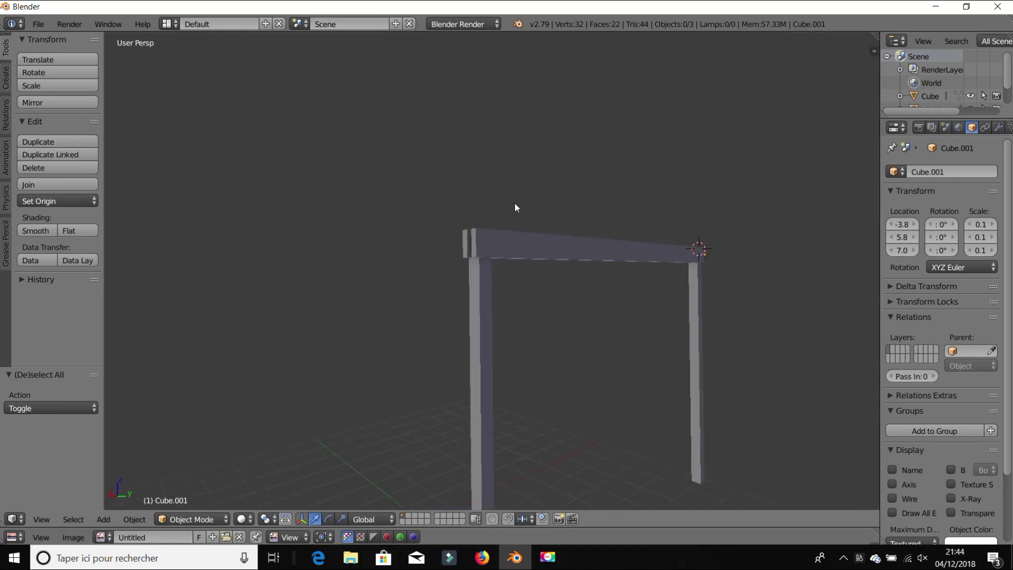
Place the 3D cursor on the beam near the middle of its length, staying in Object Mode.
middle_drag(515, 202, 381, 290)
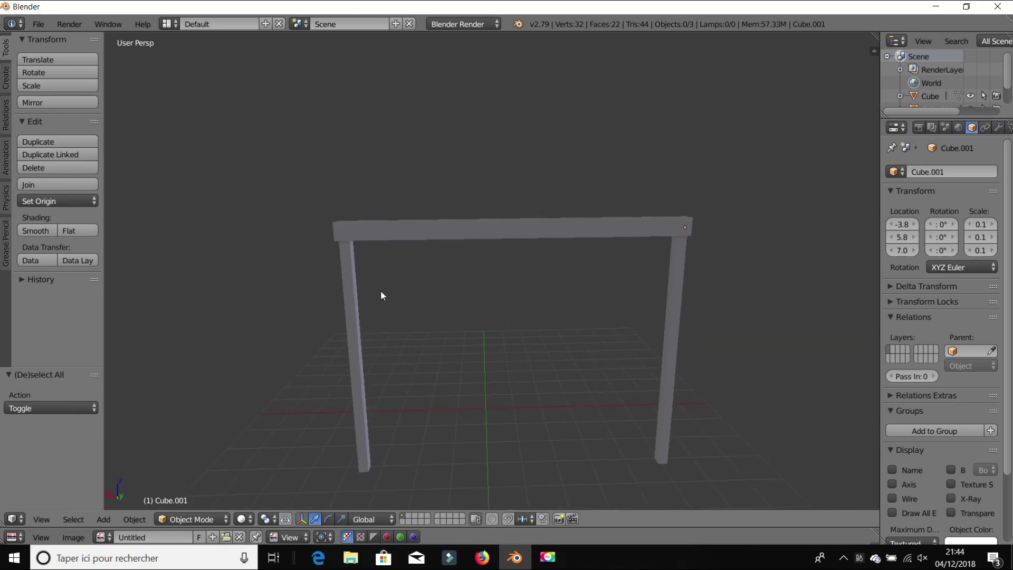
right_click(343, 277)
scroll(544, 244, up, 3)
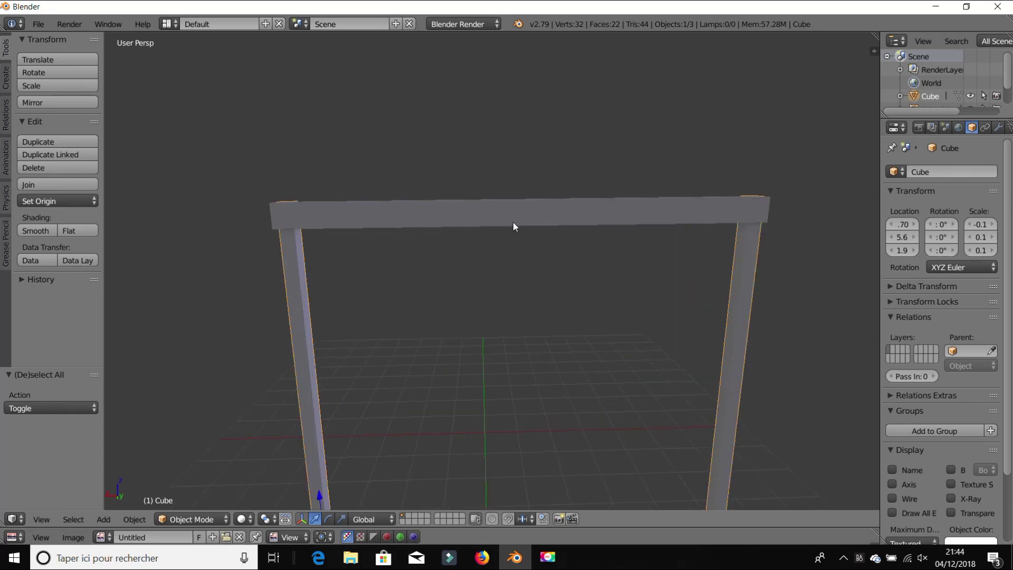
key(Tab)
key(Tab)
right_click(510, 210)
key(Tab)
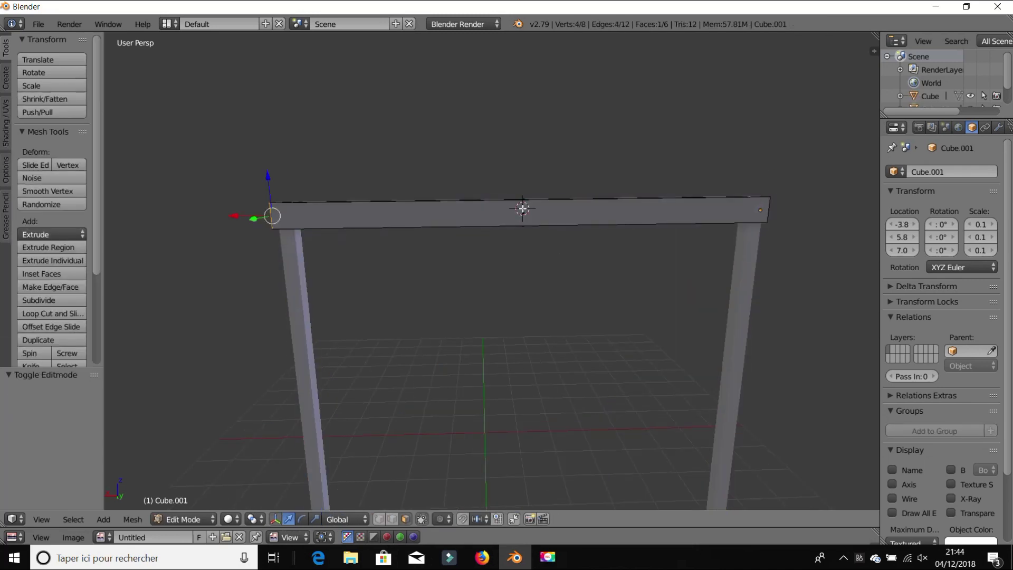
middle_drag(559, 233, 550, 236)
click(479, 274)
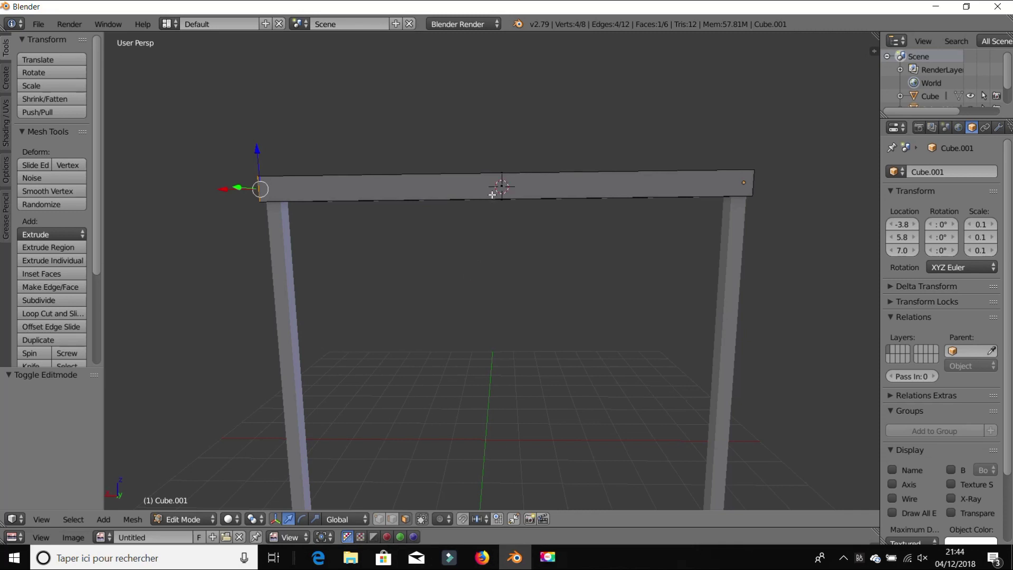
key(Tab)
middle_drag(506, 180, 501, 258)
Add a cube at the 3D cursor and scale it by 0.206.
key(shift+a)
mouse_move(520, 252)
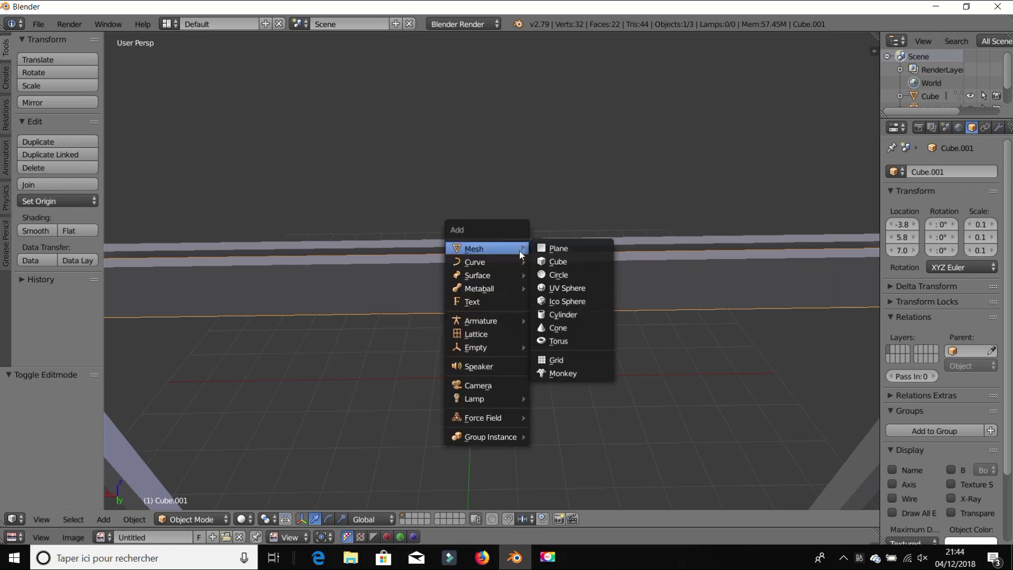
click(550, 262)
key(s)
click(543, 243)
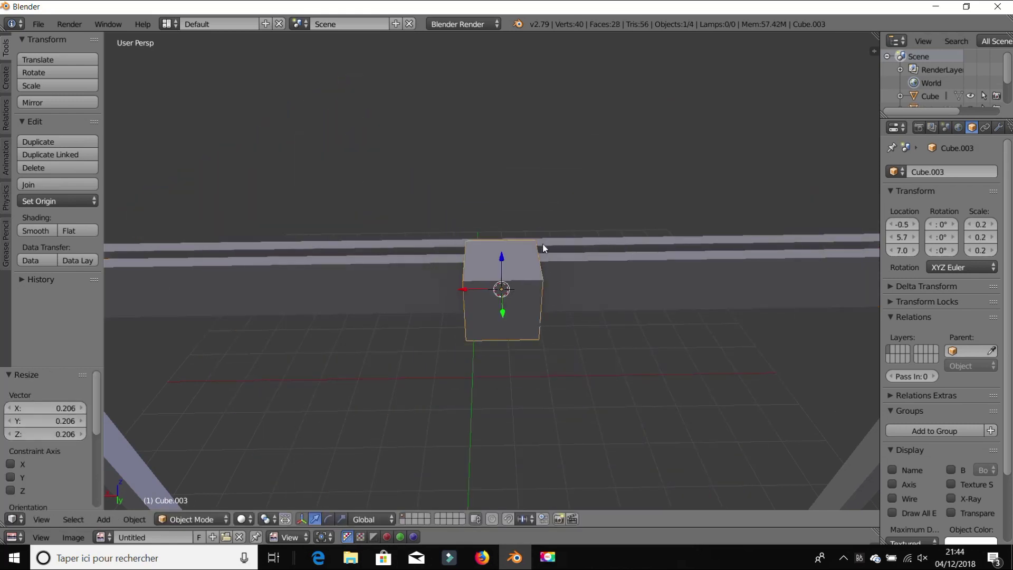
Scale the new cube down by about 0.66, position it between the two beams along Y, and scale it by 0.929.
middle_drag(542, 242, 648, 213)
key(s)
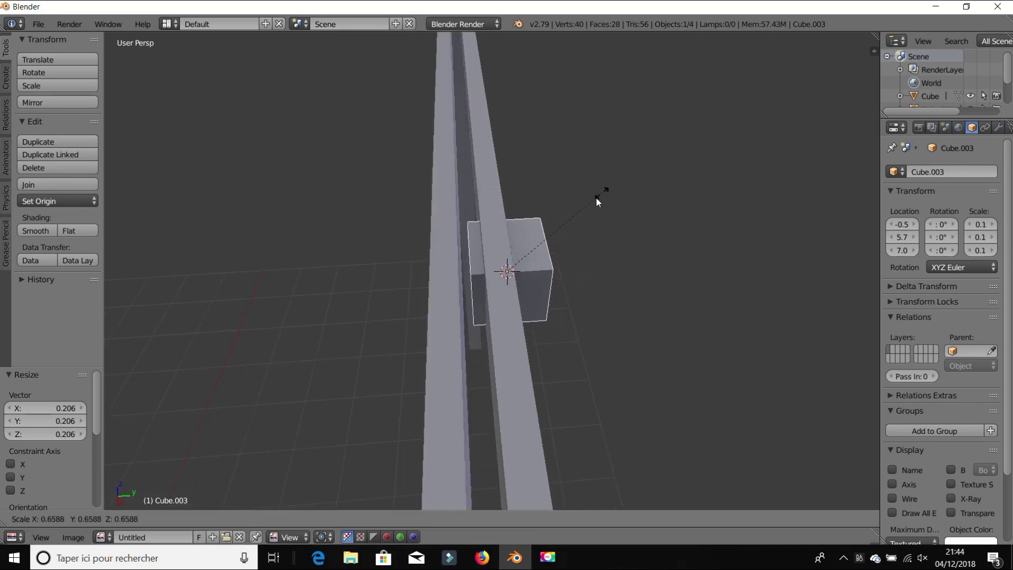
click(594, 201)
drag(541, 271, 506, 269)
key(s)
click(578, 182)
Lower the cube along the Z axis so its bottom sticks out below the beams.
middle_drag(471, 255, 499, 150)
key(g)
key(z)
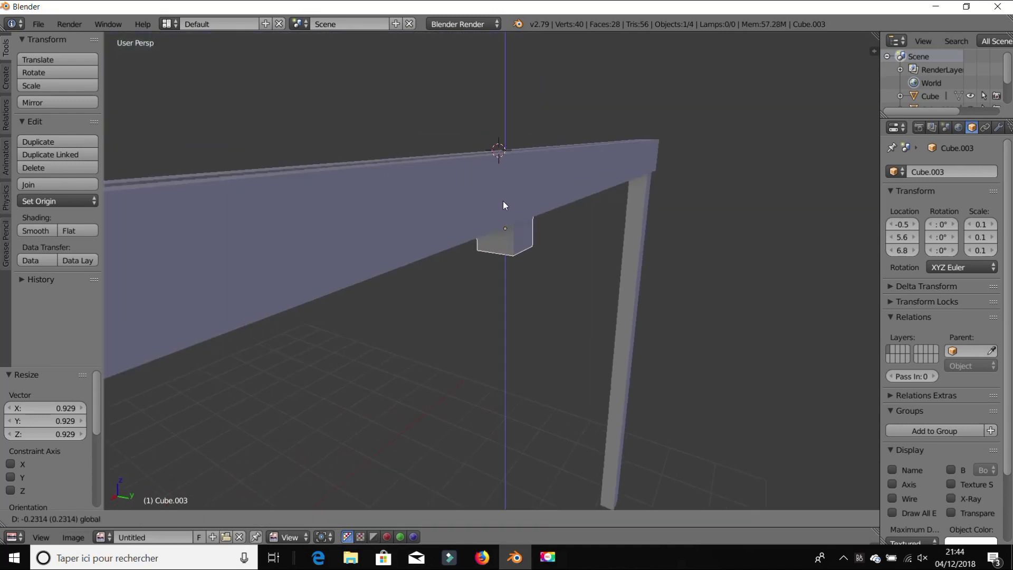
click(499, 186)
Raise the cube's top face about 2 units along Z to form a central post, then return to Object Mode and deselect.
key(Tab)
middle_drag(499, 187, 420, 212)
right_click(488, 361)
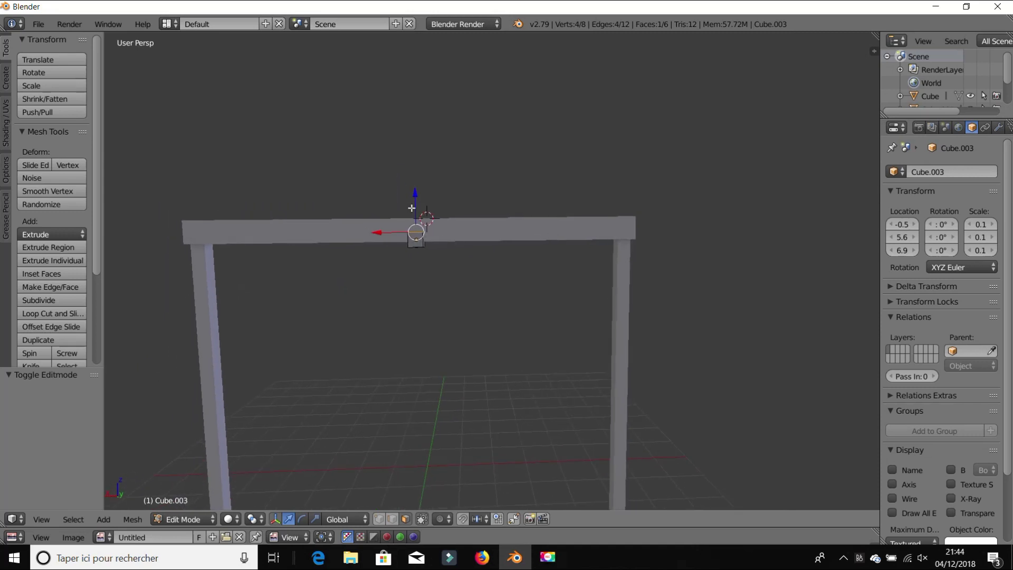
key(e)
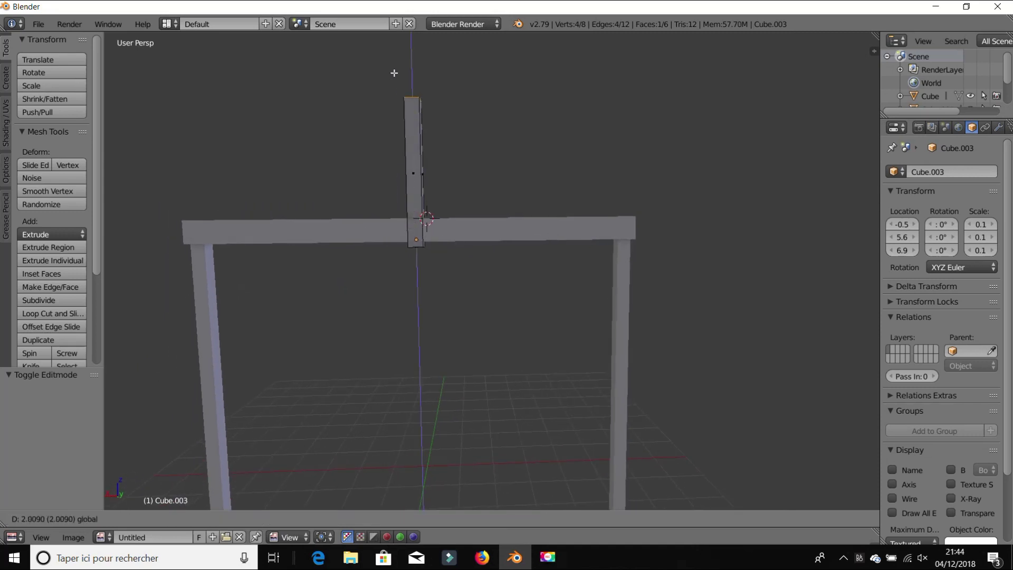
click(394, 73)
key(Tab)
key(a)
middle_drag(435, 236, 457, 224)
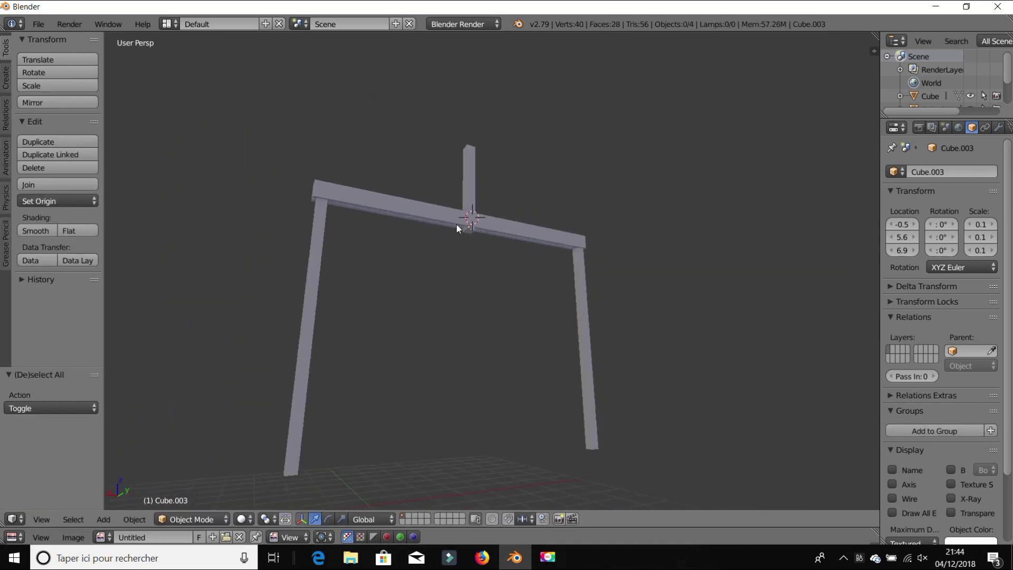
middle_drag(675, 354, 524, 309)
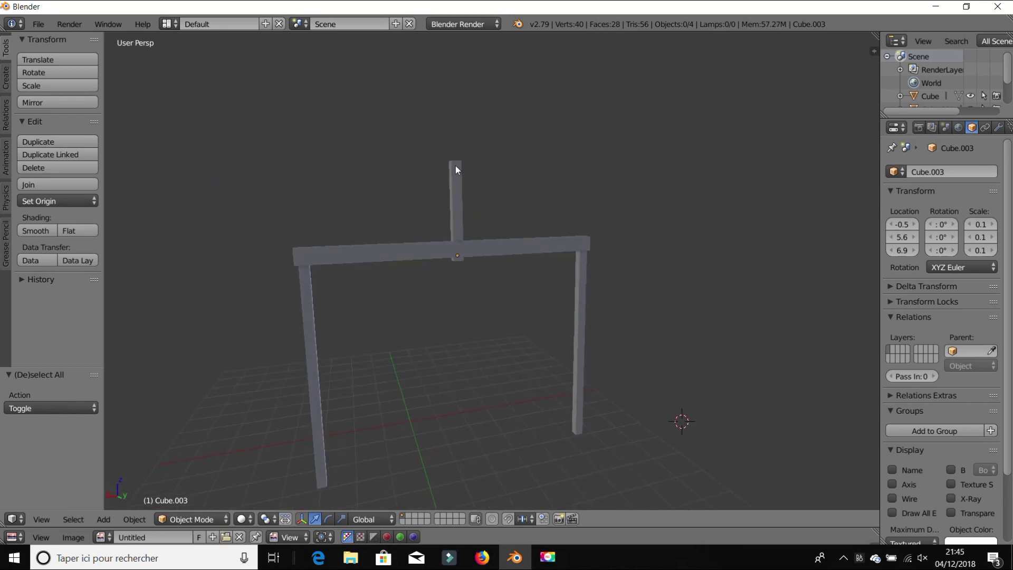
Shorten the central post slightly by lowering its top face along Z in Edit Mode, then return to Object Mode.
key(Tab)
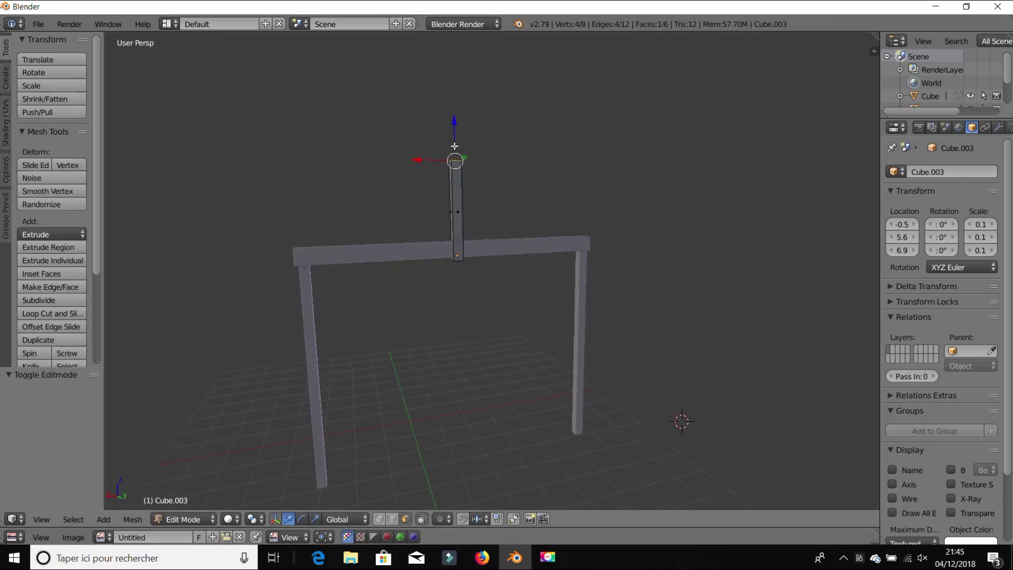
key(e)
drag(456, 148, 456, 149)
key(Tab)
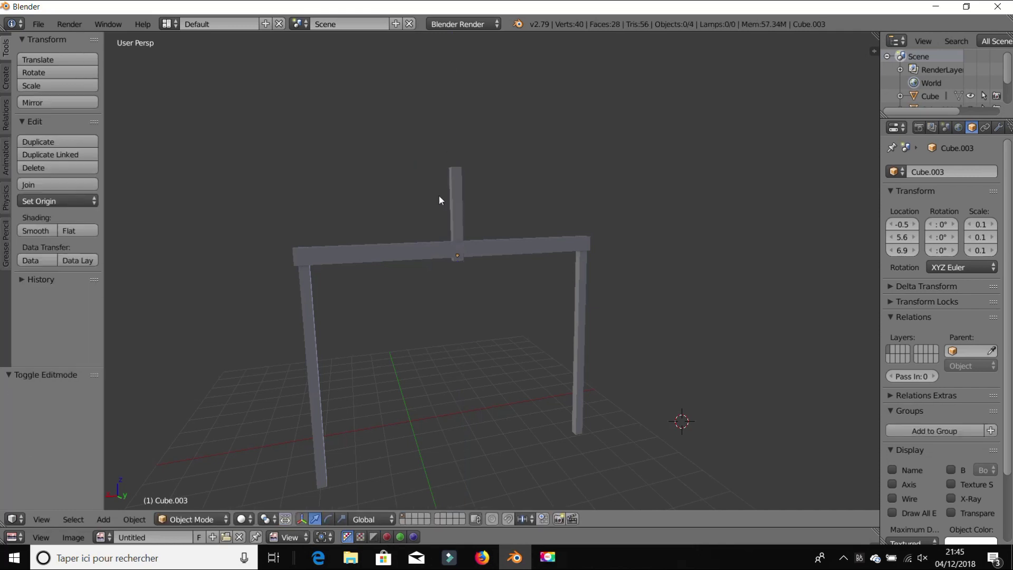
Extrude the central post's bottom face by 0.061 and scale the new face by 0.576.
mouse_move(454, 251)
middle_down()
mouse_move(477, 236)
mouse_move(467, 248)
middle_up()
scroll(462, 248, up, 4)
scroll(433, 233, up, 4)
key(Tab)
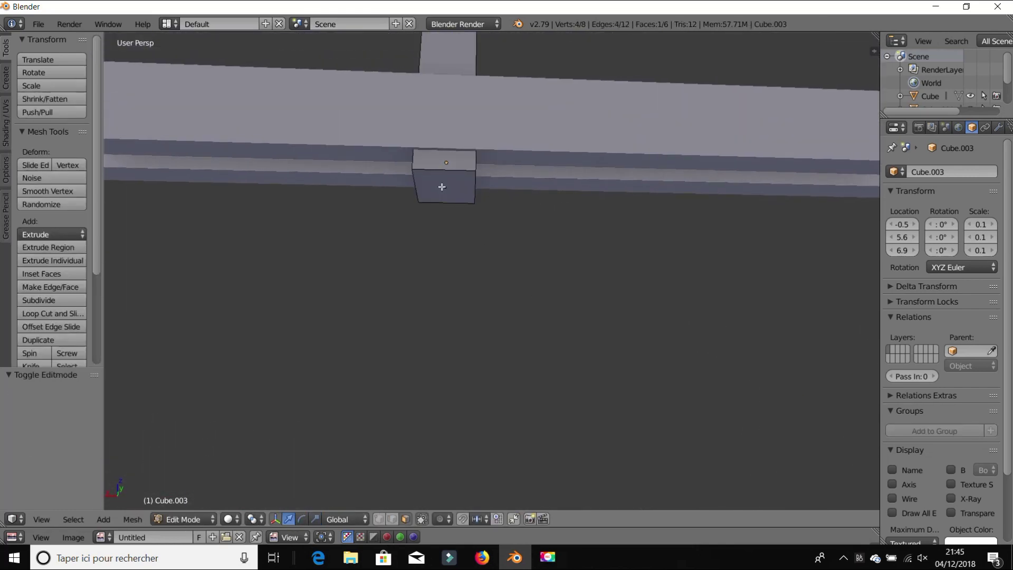
click(442, 187)
ctrl+scroll(442, 188, up, 2)
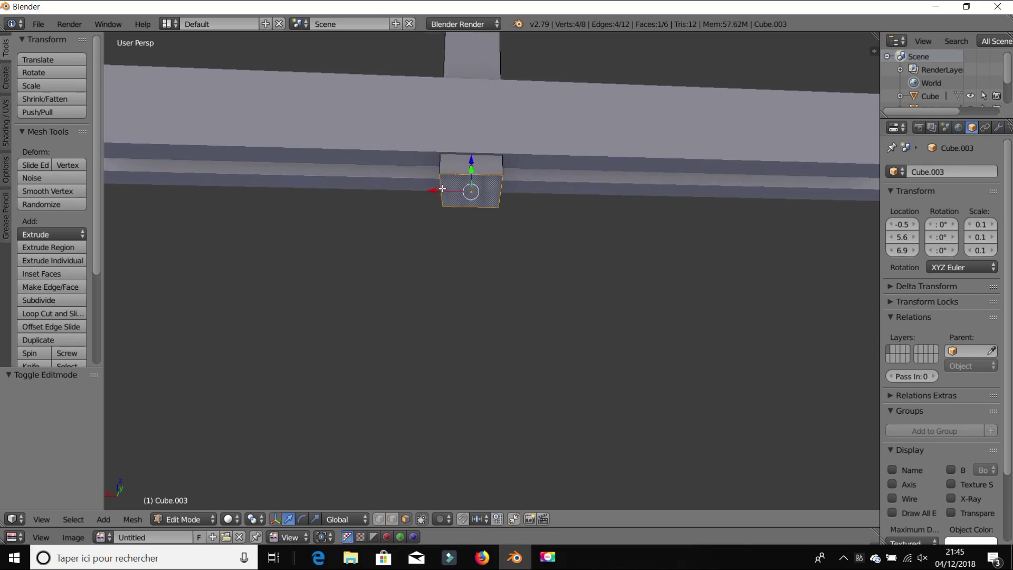
key(e)
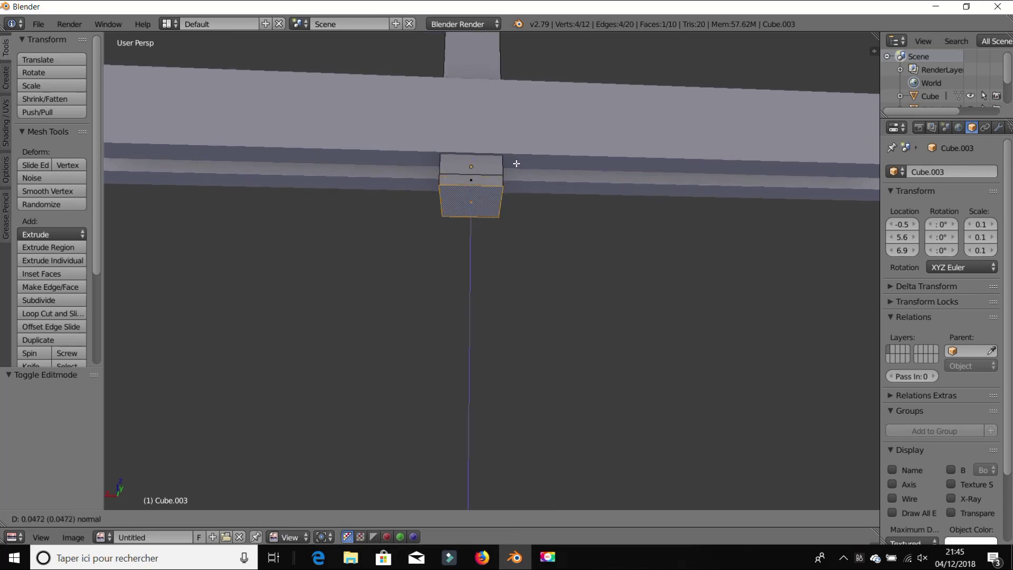
click(515, 163)
key(s)
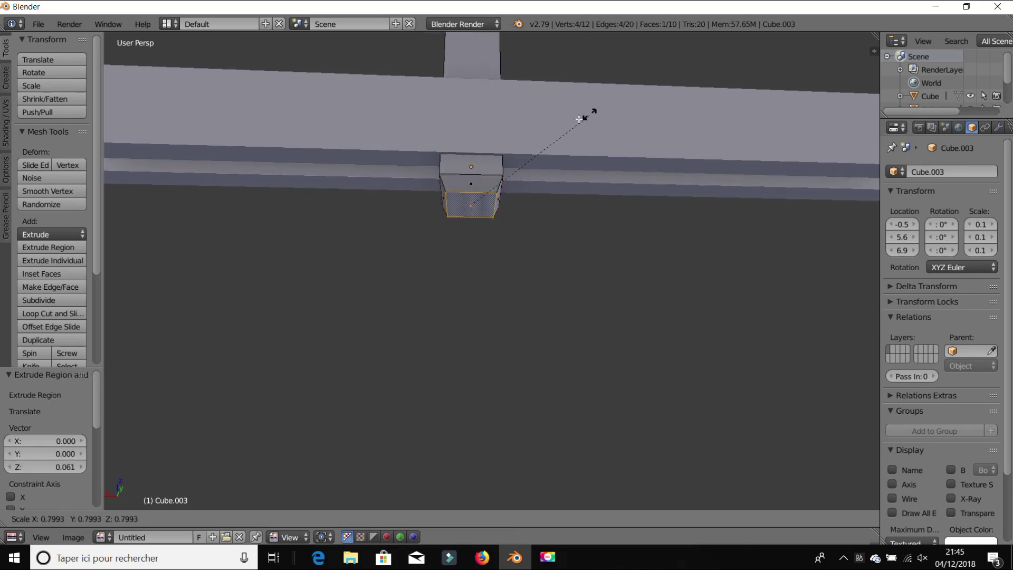
click(539, 127)
Extrude the narrowed bottom face by about 0.05 and widen it with a scale of 1.777.
key(e)
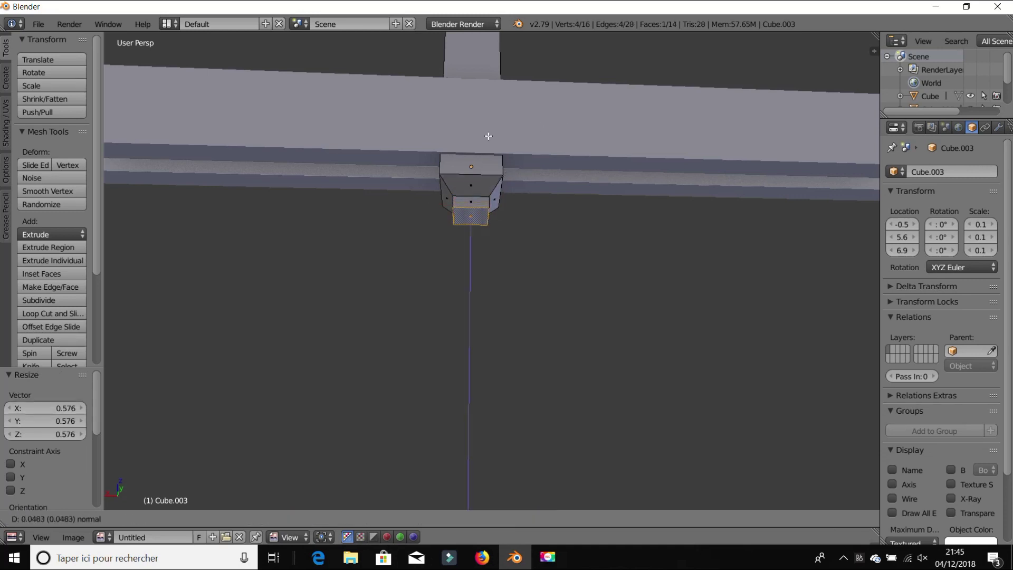
click(493, 132)
key(s)
click(587, 106)
Extrude the widened bottom face by 0.069, scale it to about 0.15 for a pointed tip, and leave Edit Mode.
key(e)
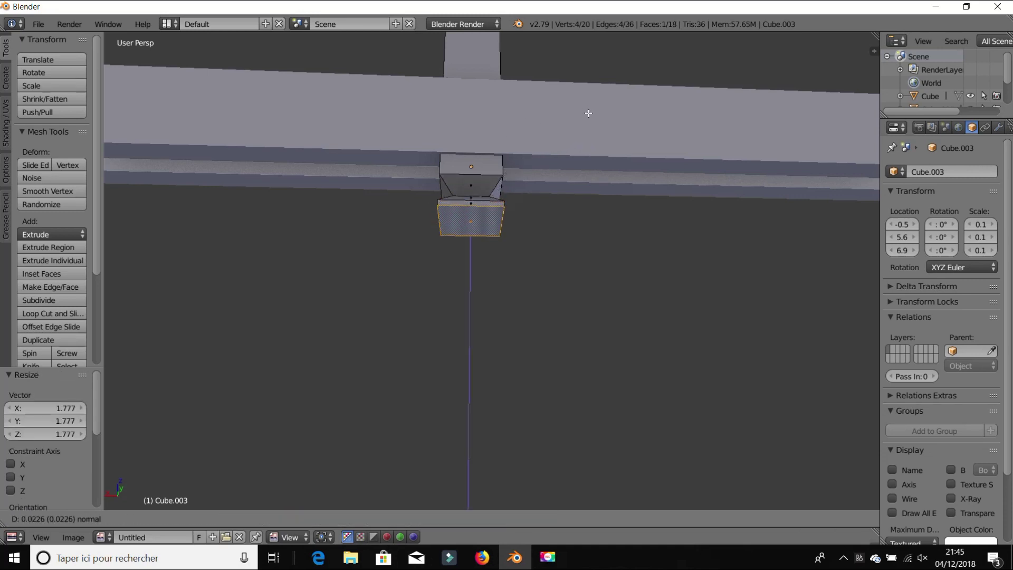
click(593, 111)
key(s)
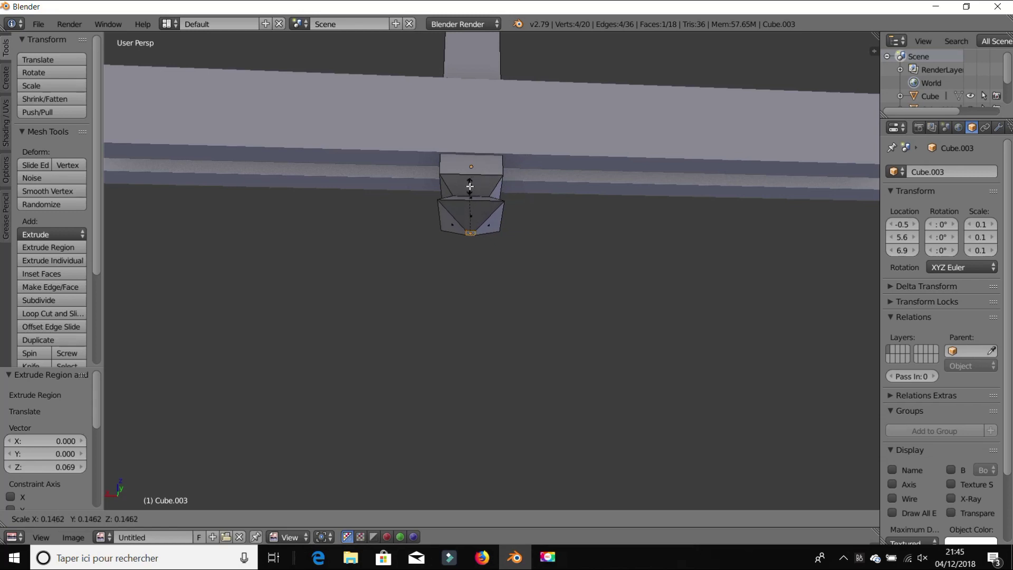
click(471, 187)
key(Tab)
Place the 3D cursor on the upper part of the central post.
scroll(474, 154, down, 3)
middle_drag(474, 154, 494, 217)
middle_drag(381, 211, 503, 281)
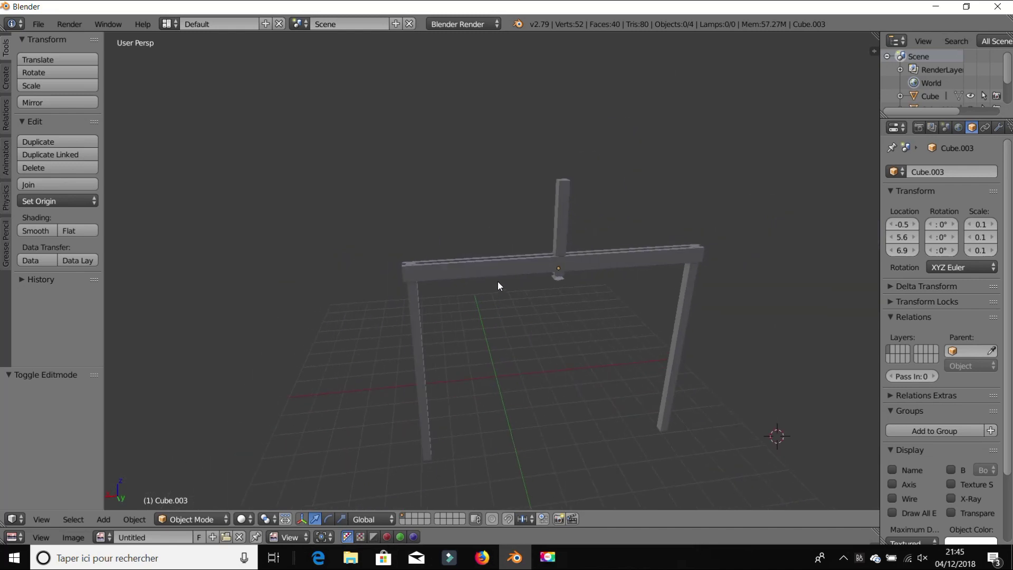
middle_drag(568, 296, 543, 280)
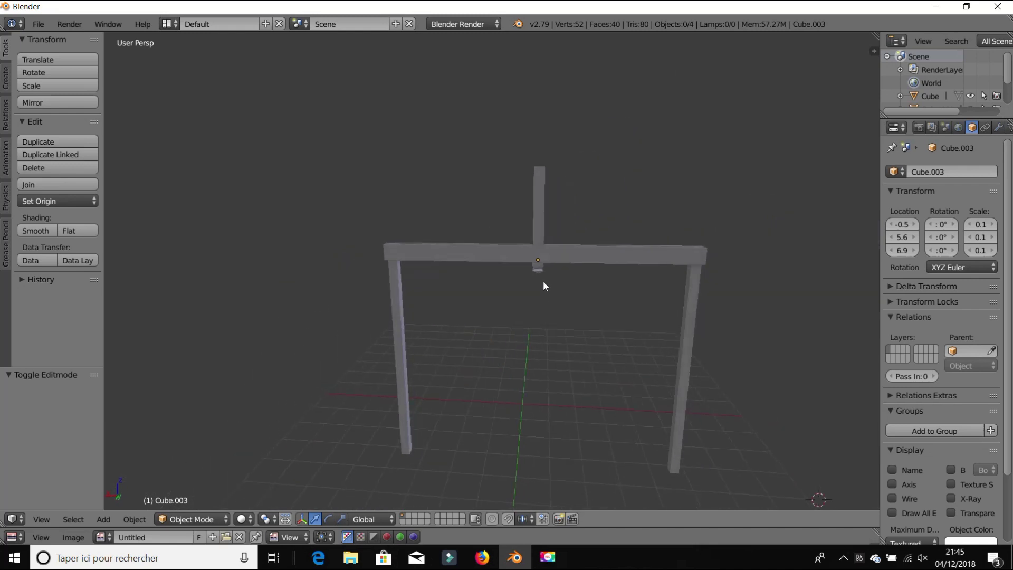
middle_drag(417, 223, 430, 236)
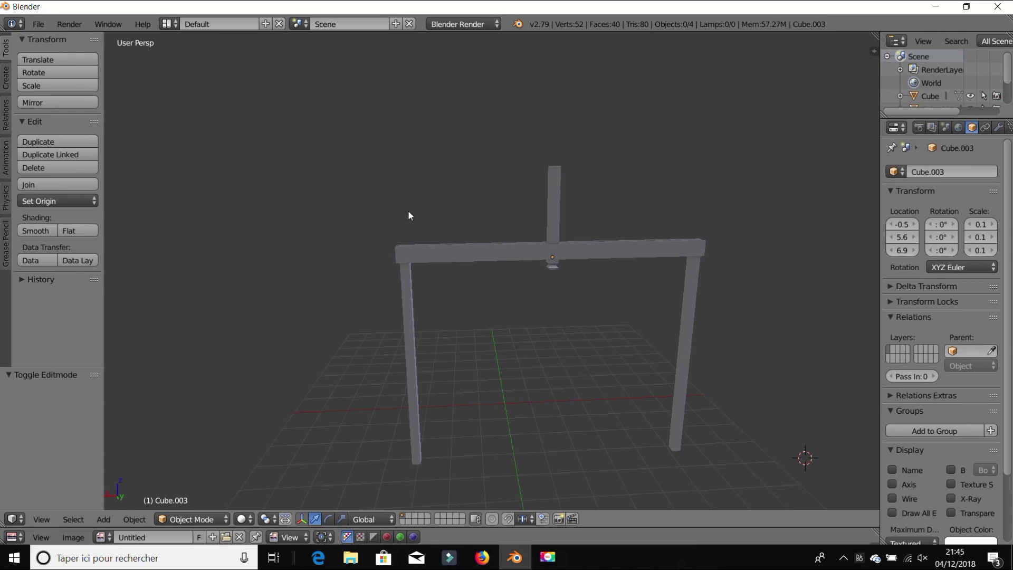
scroll(575, 201, up, 3)
shift+middle_drag(575, 201, 511, 264)
scroll(511, 264, up, 3)
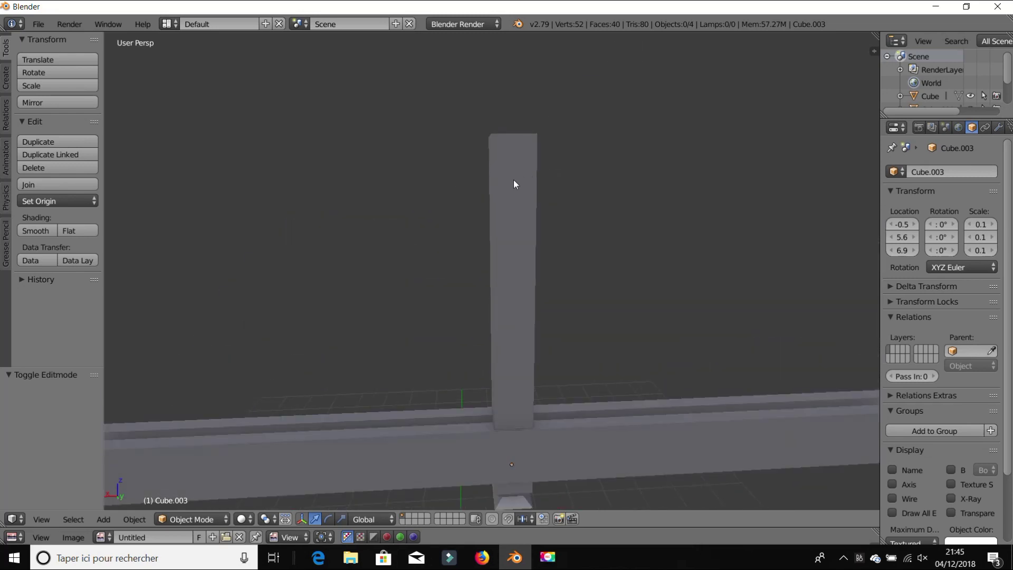
shift+middle_drag(514, 179, 514, 232)
middle_drag(514, 237, 580, 238)
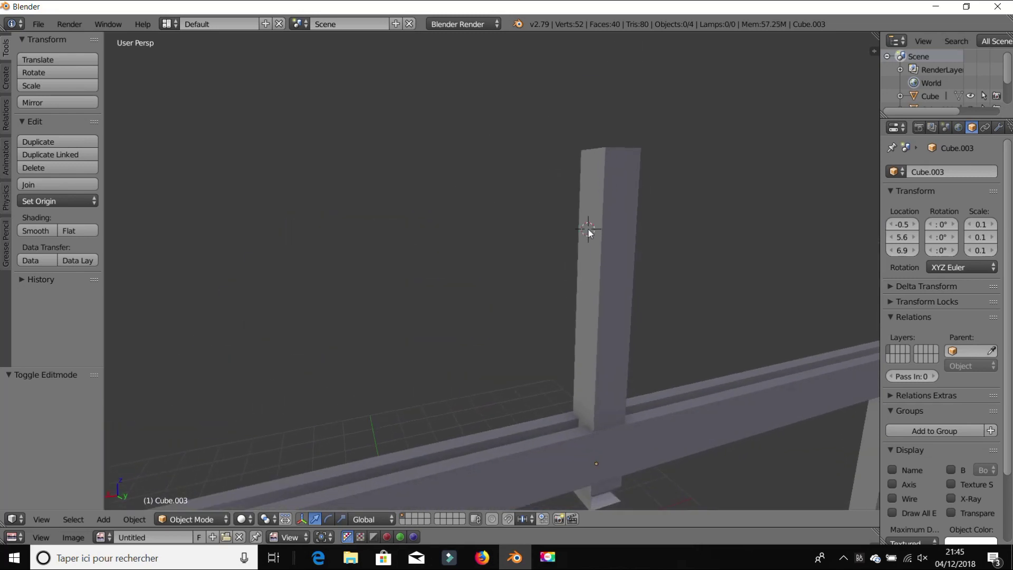
Add a cube at the 3D cursor and scale it down to a small block narrower than the central post.
key(shift+a)
mouse_move(587, 216)
click(633, 228)
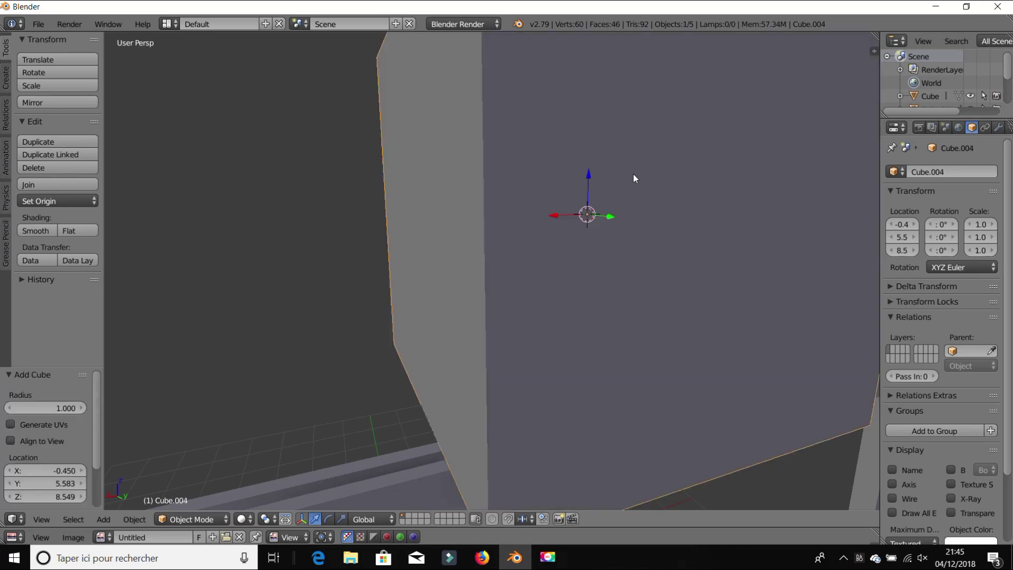
key(s)
click(587, 188)
middle_drag(575, 207, 635, 138)
key(s)
click(629, 144)
Move the small block 0.027 along Y to centre it on the side of the central post.
key(g)
key(y)
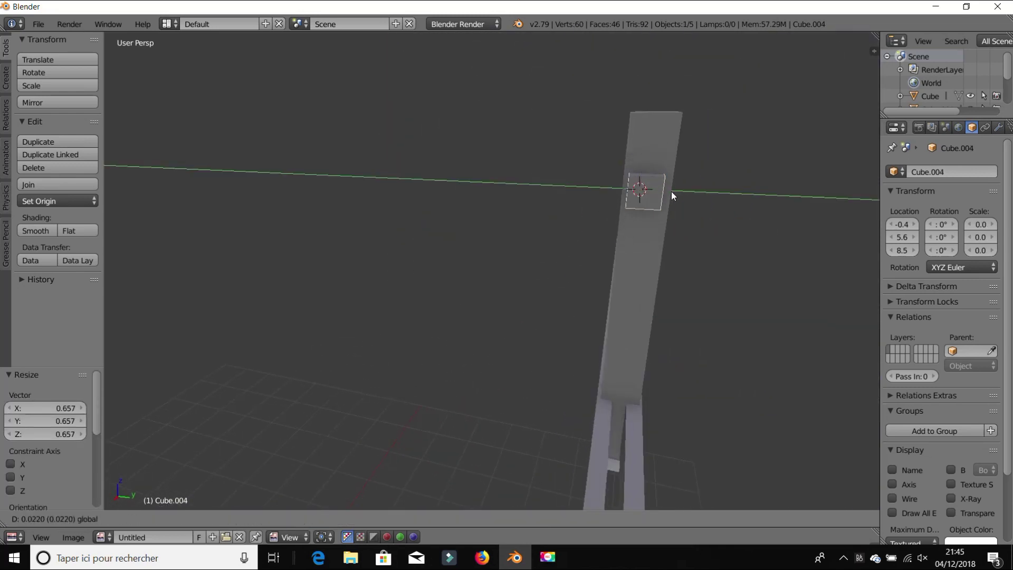
click(671, 191)
middle_drag(626, 204, 566, 197)
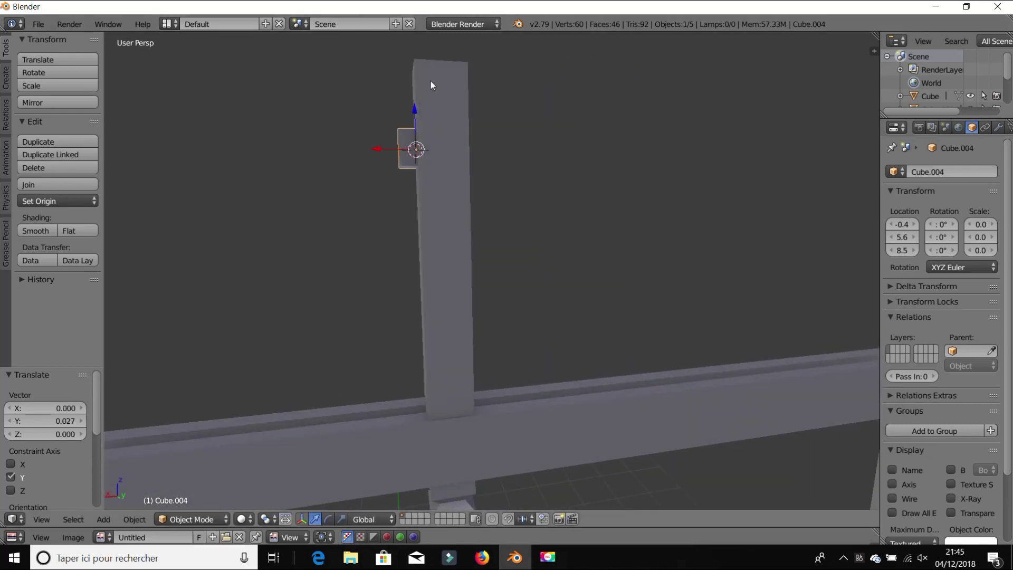
Lower the block's bottom face by about 0.07 along Z in Edit Mode to make the block taller.
middle_drag(431, 84, 467, 157)
key(Tab)
key(Tab)
drag(473, 115, 472, 123)
key(Tab)
right_click(455, 168)
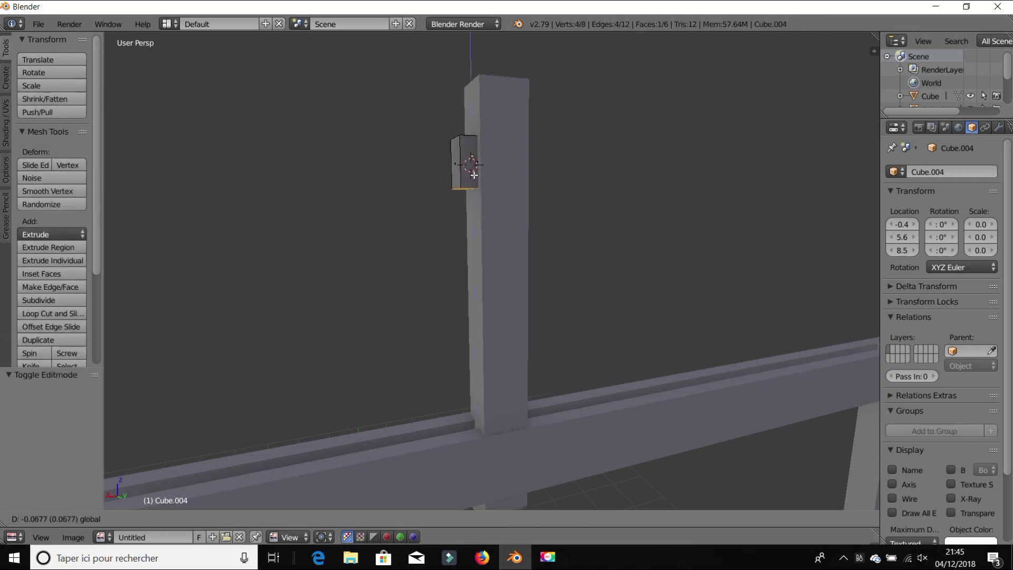
key(g)
key(z)
click(448, 176)
Stretch the block into a long rafter by moving its outer end face 3.13 along X.
scroll(448, 175, down, 3)
middle_drag(420, 193, 407, 202)
shift+middle_drag(443, 185, 516, 167)
shift+middle_drag(536, 207, 638, 155)
drag(617, 154, 615, 154)
click(314, 173)
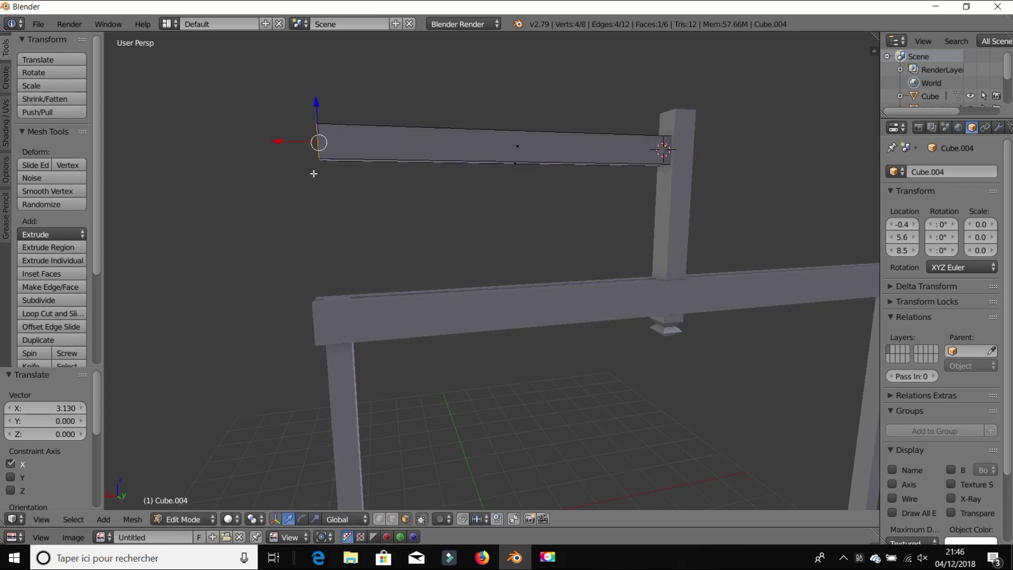
Slope the rafter down to the corner post by moving its outer end face -1.675 along Z, and leave Edit Mode.
key(g)
key(z)
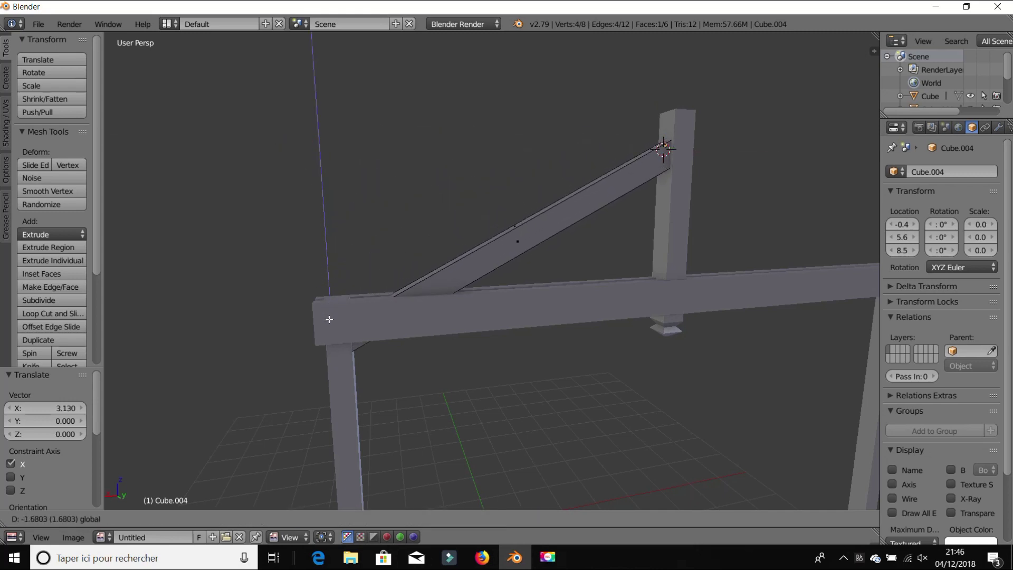
click(328, 319)
middle_drag(329, 318, 364, 242)
scroll(364, 242, up, 2)
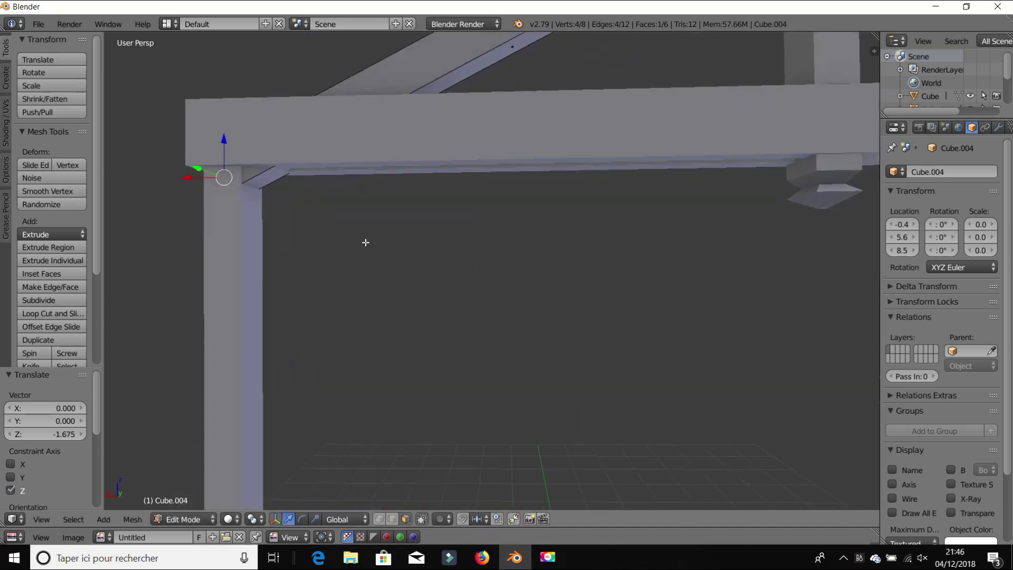
key(Tab)
middle_drag(301, 234, 227, 223)
key(Tab)
middle_drag(324, 248, 469, 205)
key(Tab)
scroll(378, 286, down, 5)
key(a)
Copy and paste the rafter, and rotate the copy 180° around Z.
right_click(518, 165)
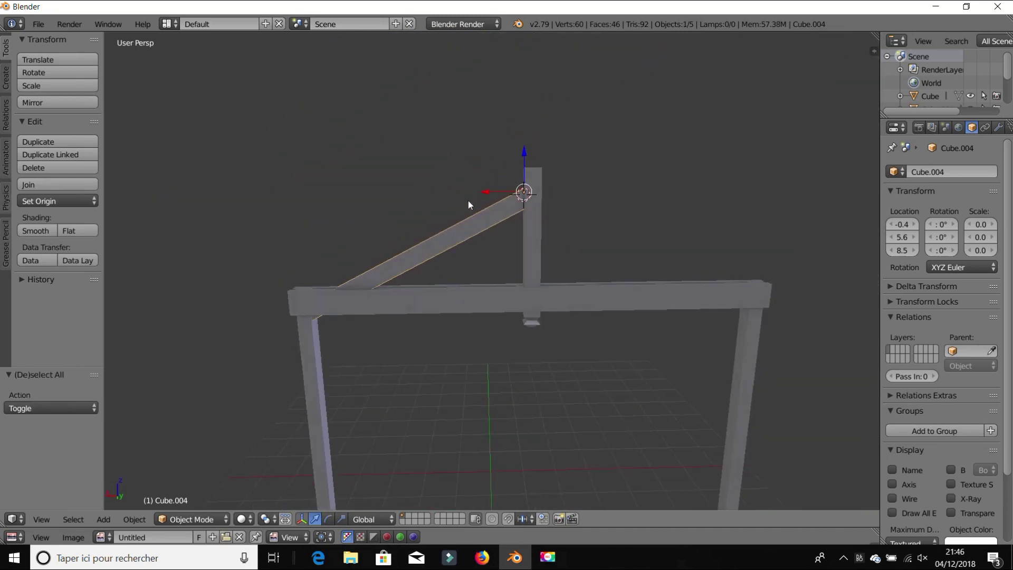
key(ctrl+v)
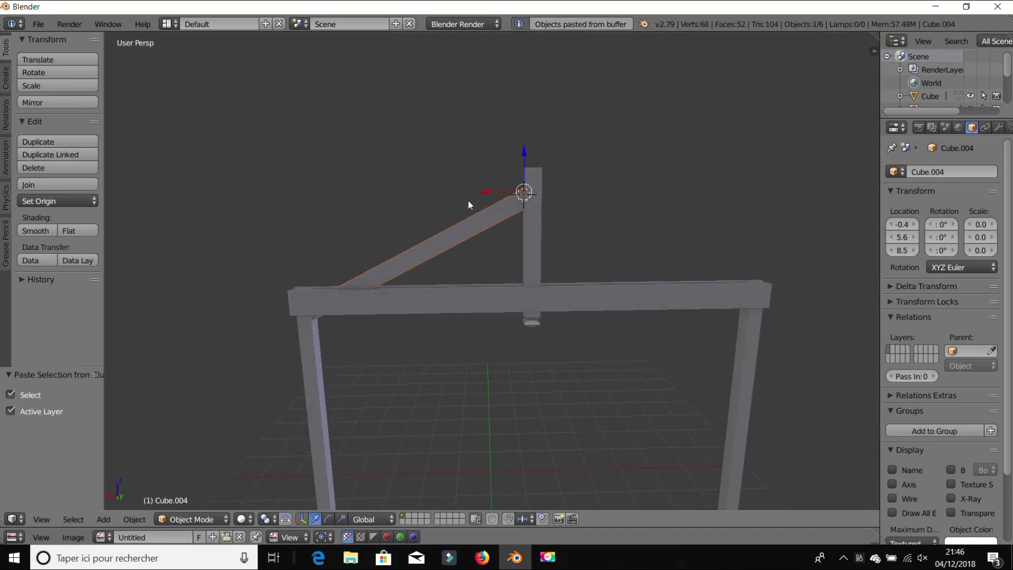
key(r)
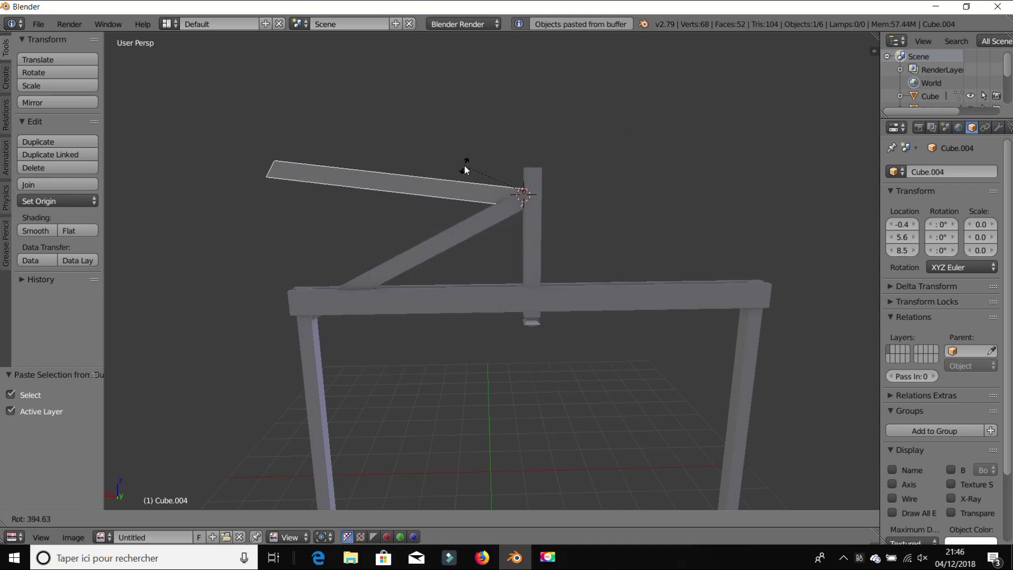
key(z)
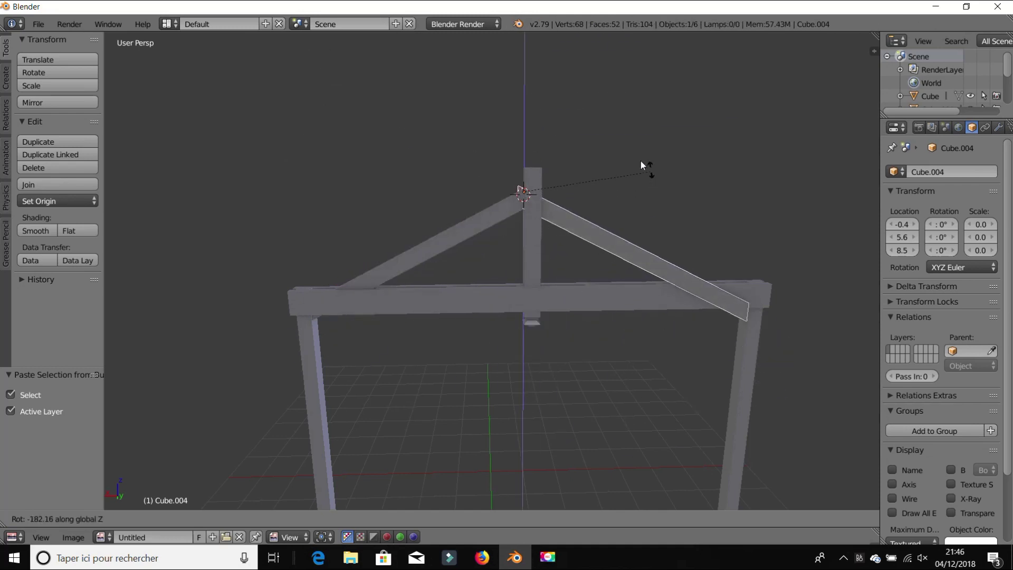
text(180)
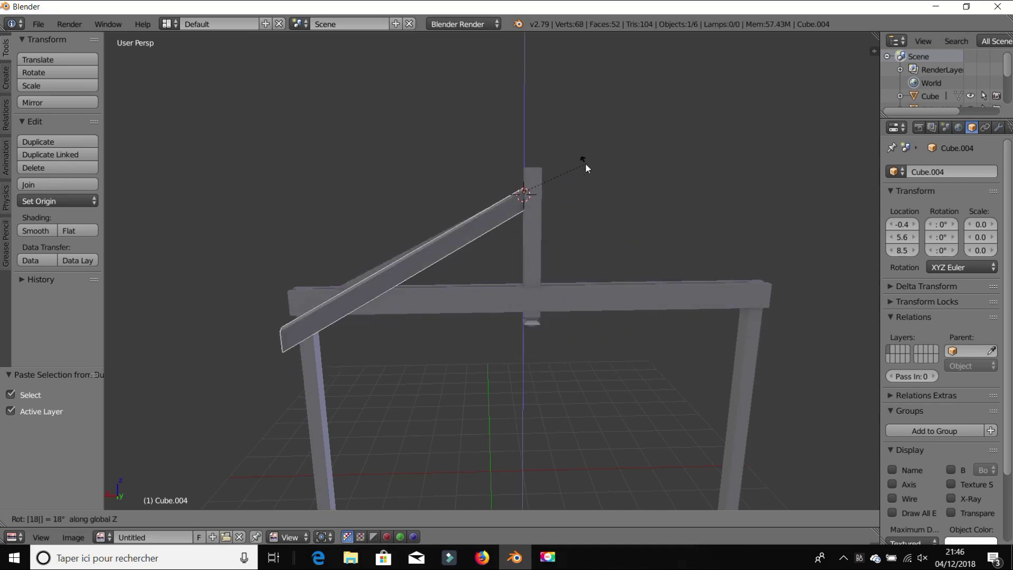
key(Return)
shift+middle_drag(487, 195, 446, 174)
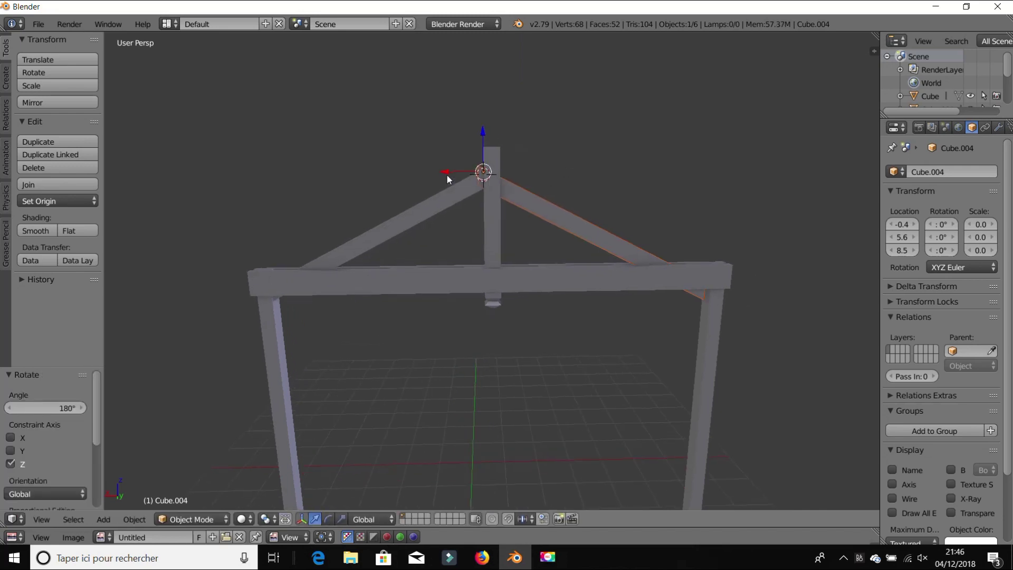
Shift the copied rafter along X to the opposite side of the central post and deselect everything.
drag(455, 170, 470, 174)
key(Tab)
key(Tab)
key(a)
scroll(477, 246, down, 3)
click(467, 383)
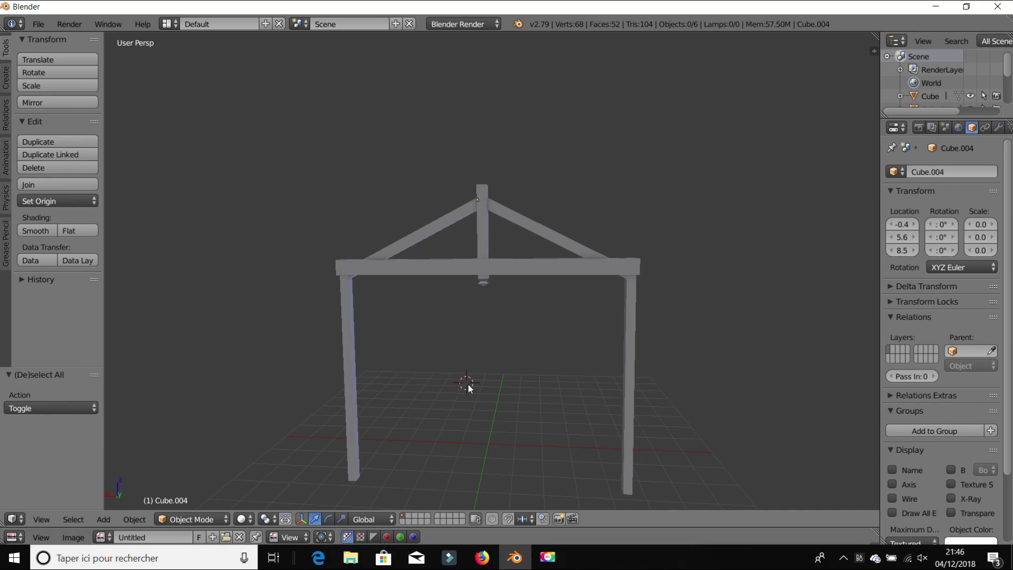
Nudge the copied rafter slightly along X so its upper end meets the central post.
scroll(467, 384, down, 4)
click(635, 434)
scroll(598, 417, up, 3)
middle_drag(527, 397, 479, 315)
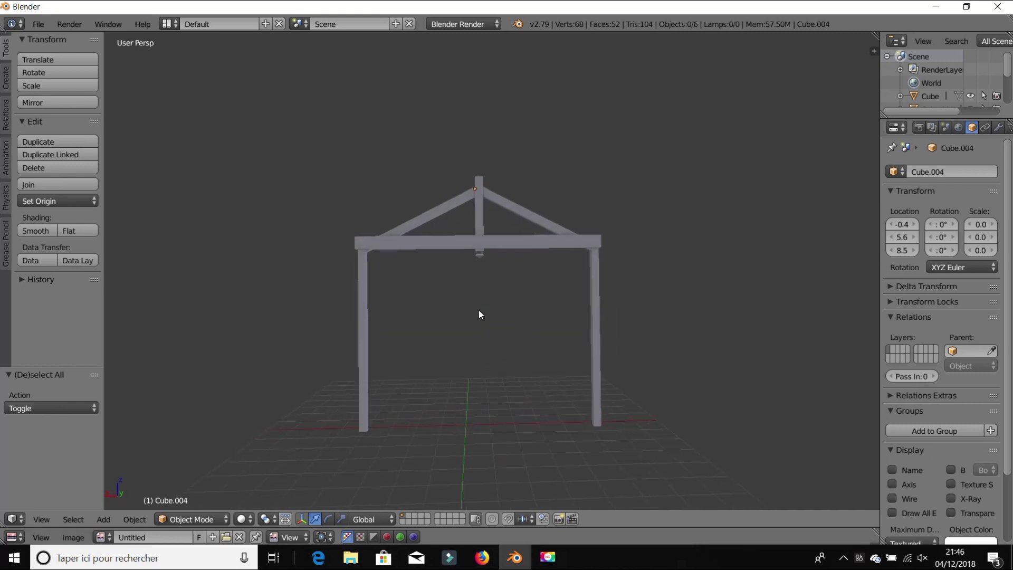
right_click(544, 219)
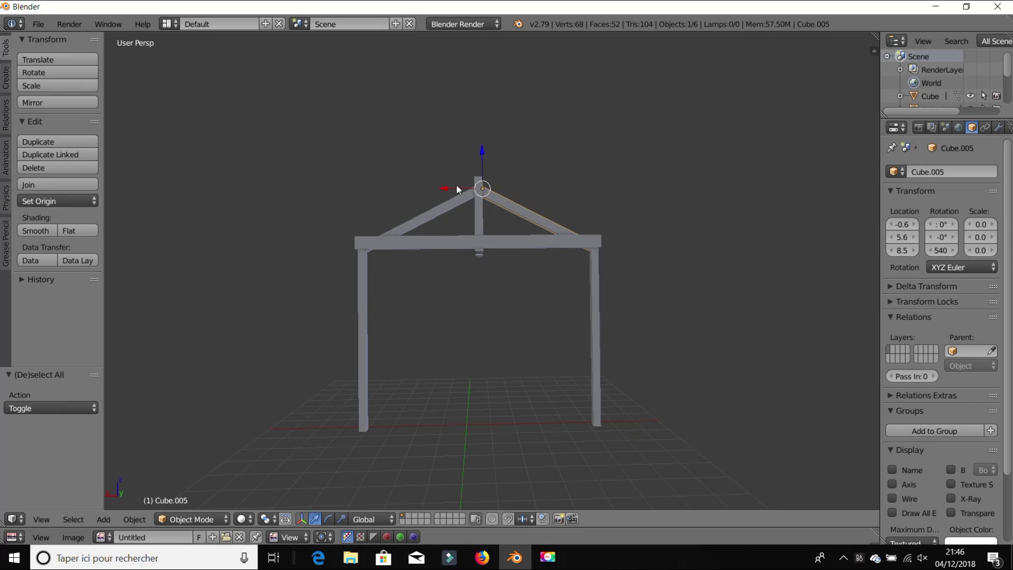
drag(457, 186, 455, 185)
key(Tab)
key(Tab)
middle_drag(424, 218, 465, 239)
scroll(450, 251, up, 2)
scroll(450, 245, up, 1)
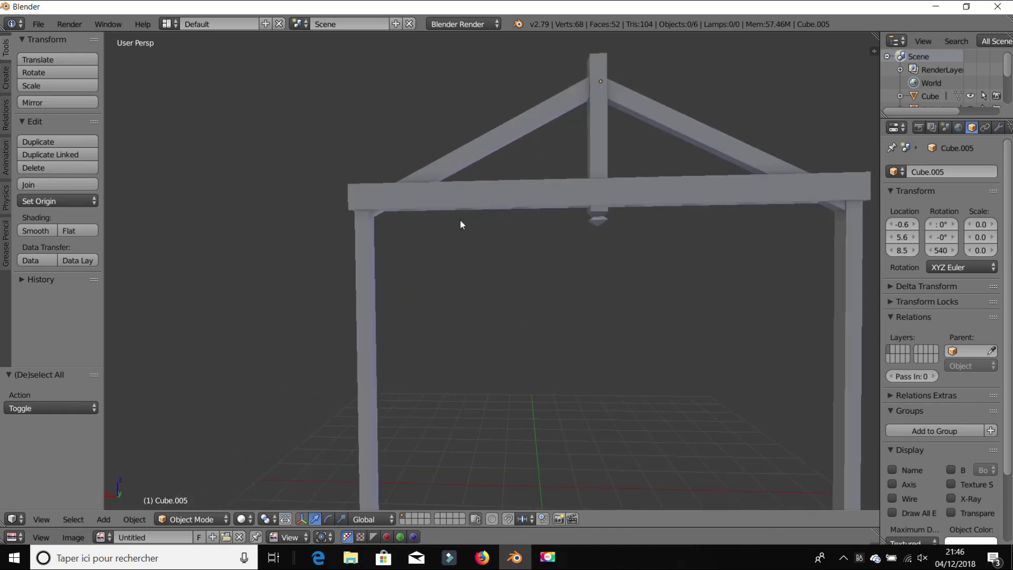
Lower the central post by about 0.91 along Z so its carved tip hangs below the paired beams.
right_click(599, 216)
key(Tab)
key(Tab)
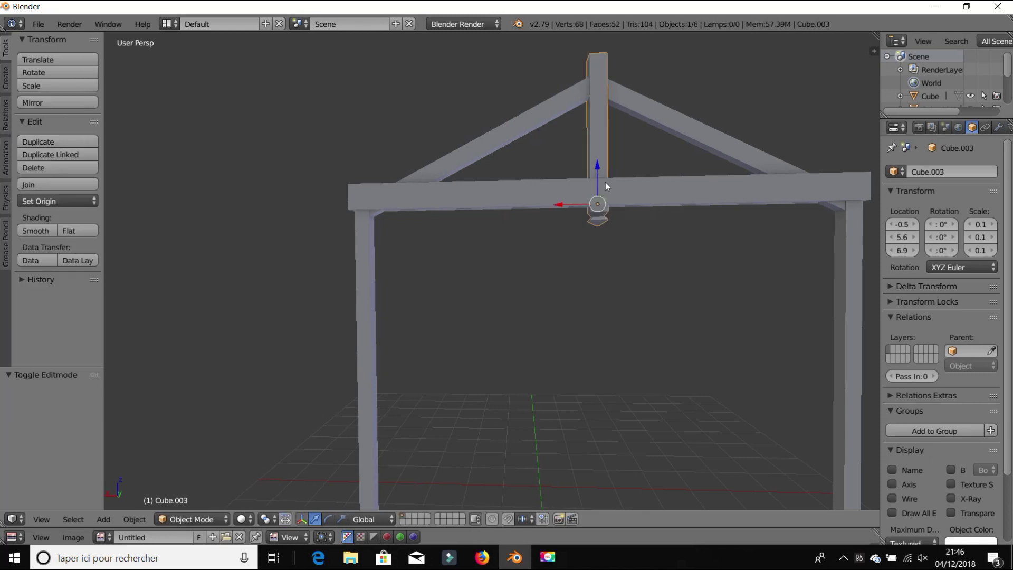
key(g)
key(z)
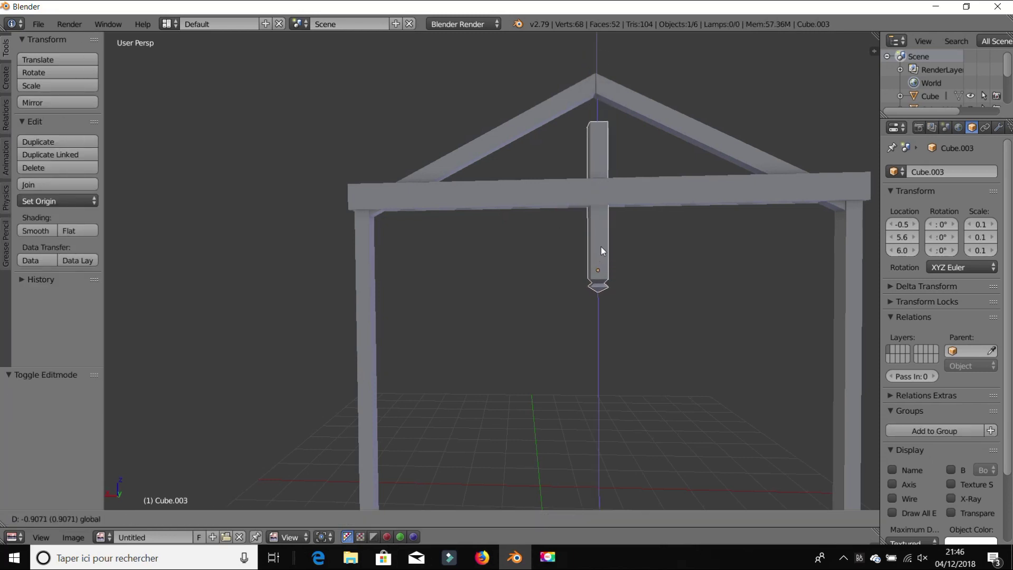
click(600, 246)
Extrude the central post's top face upward past the rafter ridge, leave Edit Mode and deselect everything.
middle_drag(600, 234, 581, 249)
key(Tab)
right_click(581, 248)
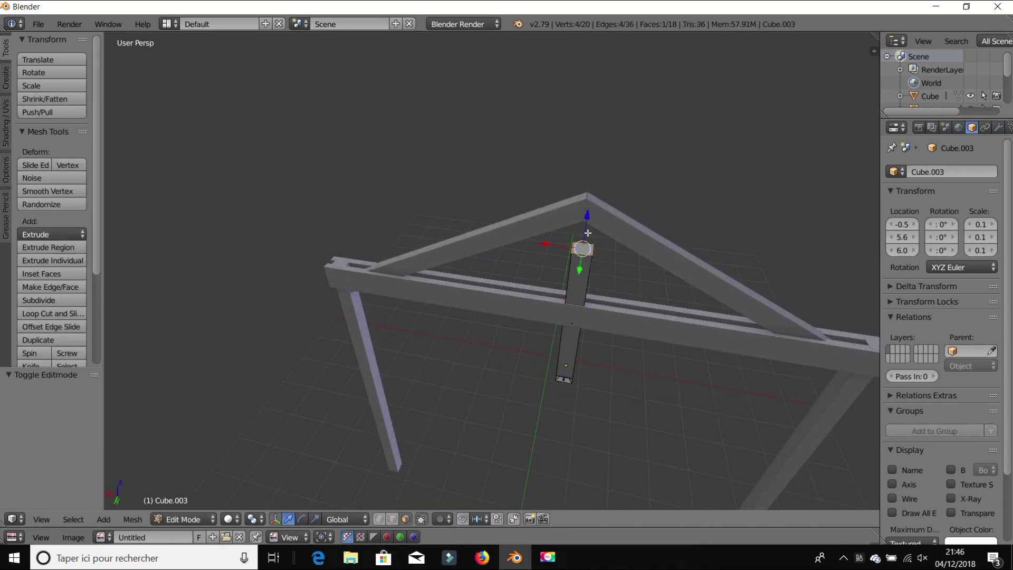
key(e)
click(594, 154)
key(Tab)
middle_drag(594, 155, 604, 201)
key(Tab)
key(Tab)
key(a)
Add a cube on the lower part of the central post and scale it to 0.059.
key(shift+a)
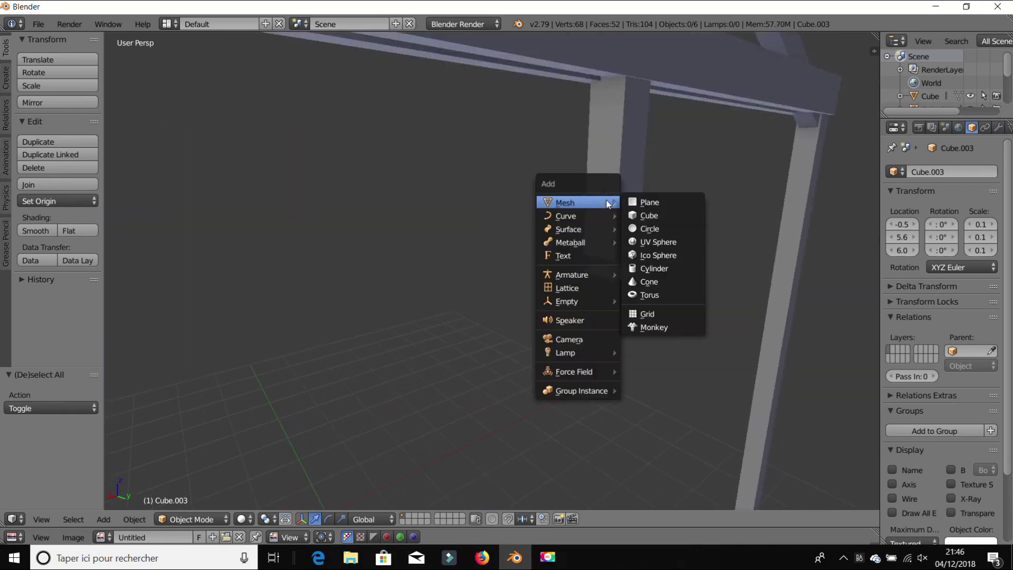
click(657, 213)
key(s)
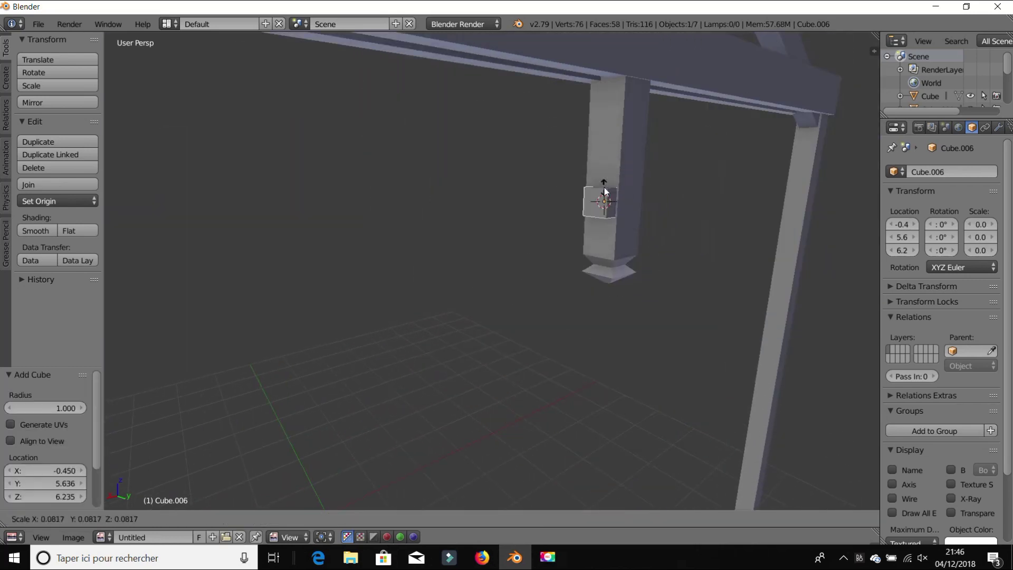
click(594, 198)
middle_drag(594, 198, 536, 223)
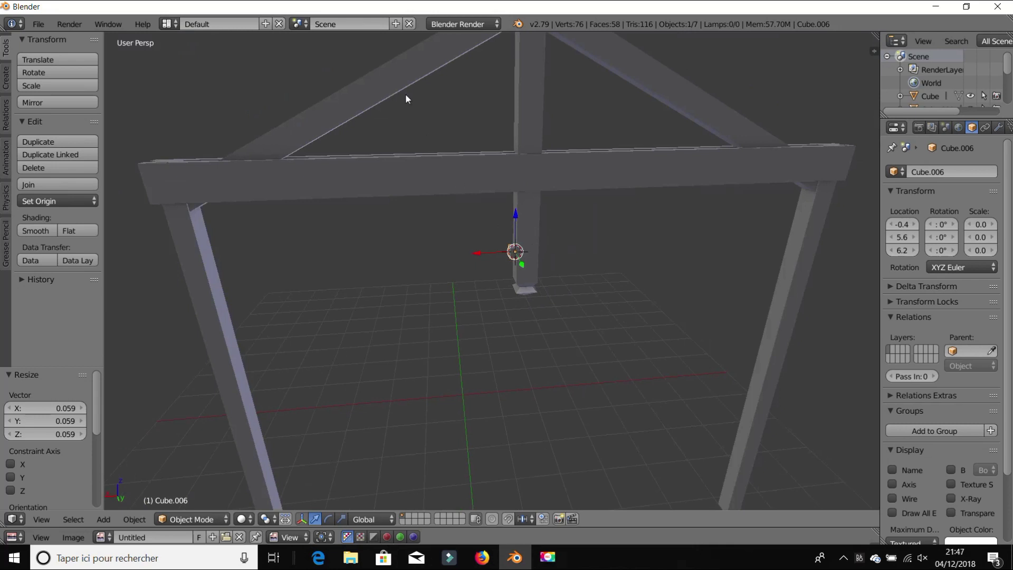
Resize the new block and align it on the post's side face, shifting it -0.019 along Y and adjusting its height.
middle_drag(458, 176, 571, 198)
key(s)
click(591, 174)
drag(639, 159, 638, 159)
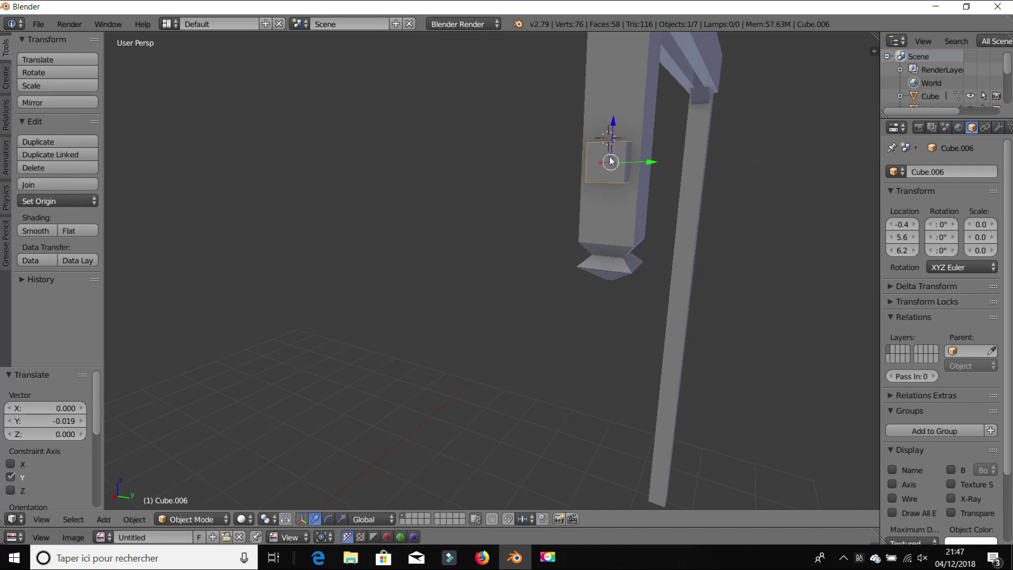
key(s)
click(623, 118)
drag(612, 124, 612, 130)
Raise the selected face of the new block by 0.108 along Z in Edit Mode.
middle_drag(618, 177, 603, 190)
key(Tab)
right_click(608, 163)
drag(612, 144, 613, 120)
scroll(606, 154, down, 3)
middle_drag(607, 159, 537, 243)
scroll(511, 268, down, 3)
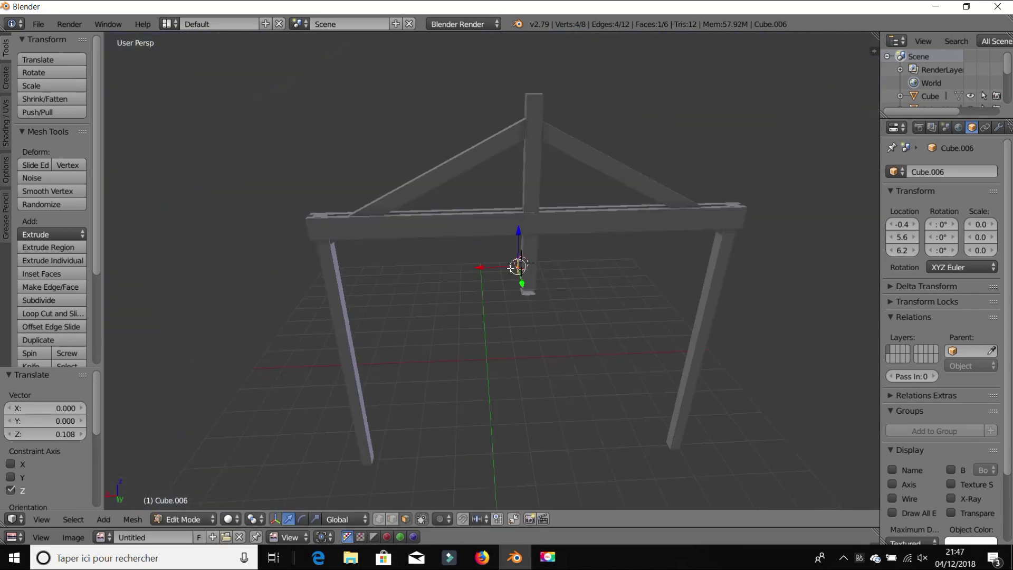
Move the selected face out and up to the first rafter to form a diagonal brace, and leave Edit Mode.
drag(512, 267, 441, 144)
key(Tab)
middle_drag(442, 204, 473, 203)
key(Tab)
key(Tab)
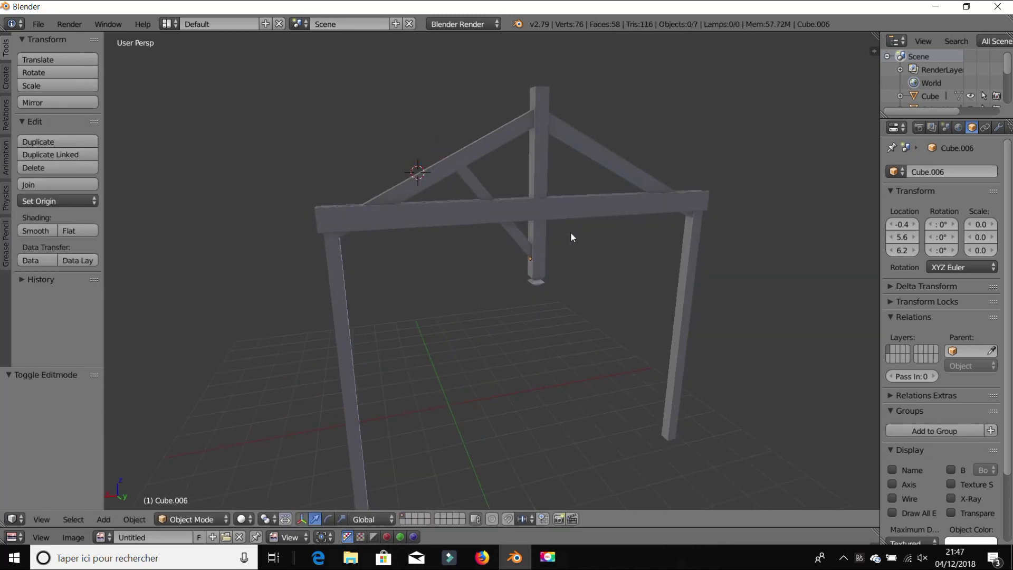
Copy and paste the diagonal brace, and rotate the copy 180° around Z.
middle_drag(571, 238, 499, 227)
right_click(503, 228)
right_click(502, 228)
key(ctrl+c)
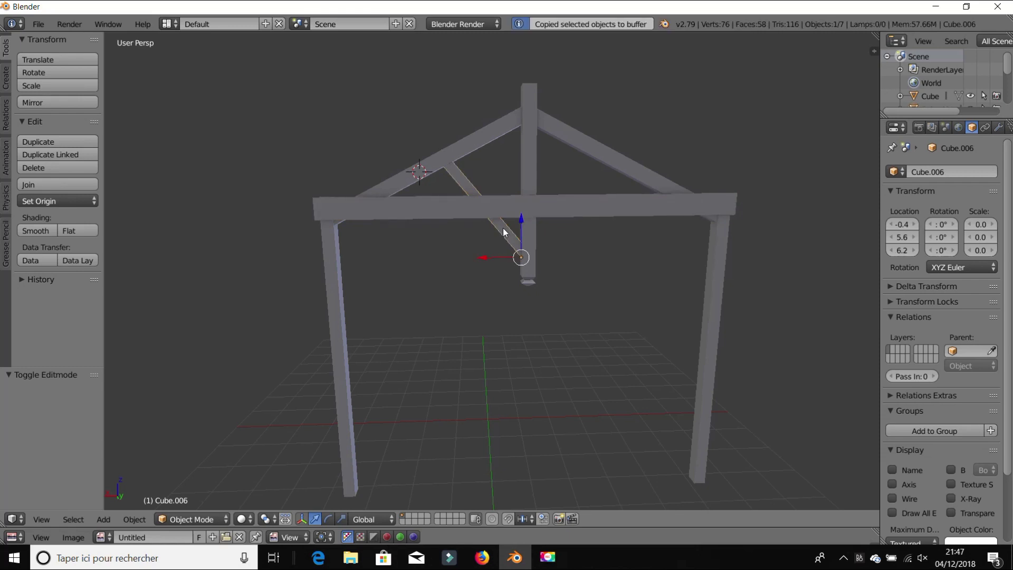
key(ctrl+v)
text(rz180)
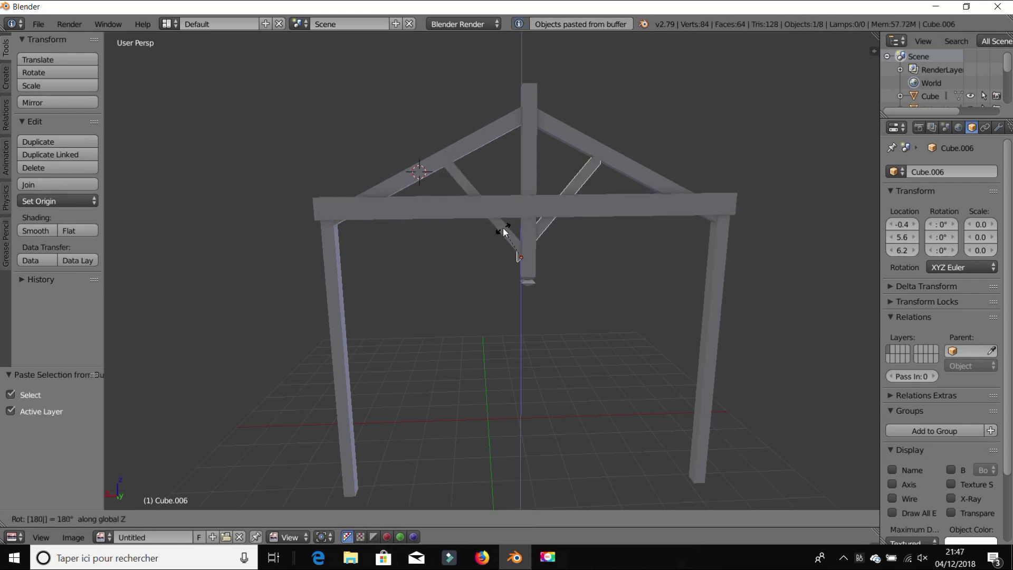
key(Return)
Move the copied brace about -0.25 along X to the opposite face of the central post.
mouse_move(510, 244)
middle_down()
mouse_move(486, 248)
mouse_move(510, 236)
middle_up()
scroll(480, 251, up, 4)
key(g)
key(x)
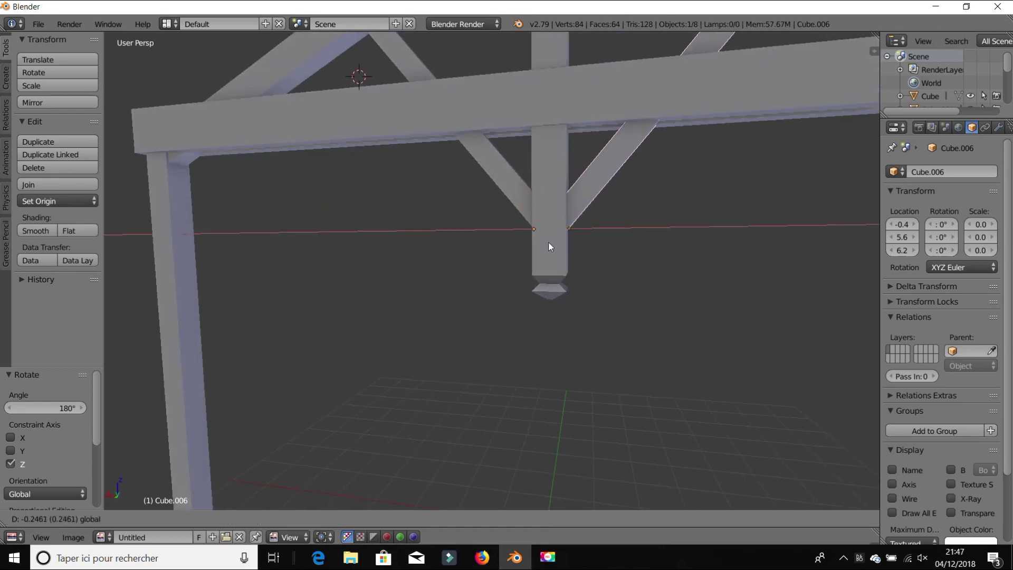
click(552, 220)
Fine-tune the copied brace's contact with the post by shifting it -0.006 and 0.012 along X.
key(Tab)
mouse_move(552, 220)
middle_down()
mouse_move(513, 265)
mouse_move(566, 224)
middle_up()
key(Tab)
key(g)
key(x)
click(521, 240)
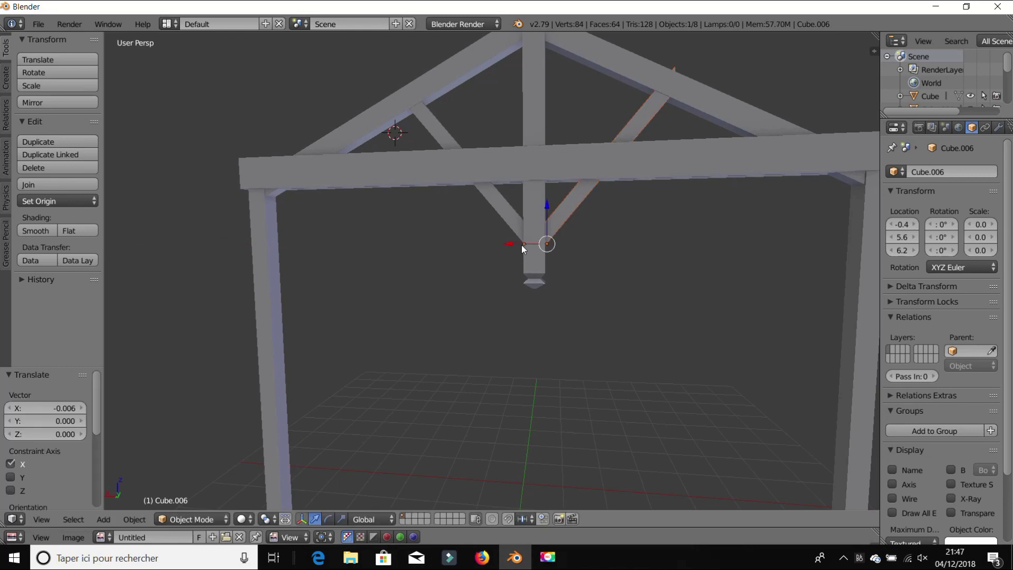
key(g)
key(x)
click(520, 243)
Select the rafter above the copied brace, nudge it along X against the central post, and deselect everything.
middle_drag(684, 149, 460, 71)
right_click(609, 132)
right_click(606, 89)
scroll(605, 149, down, 2)
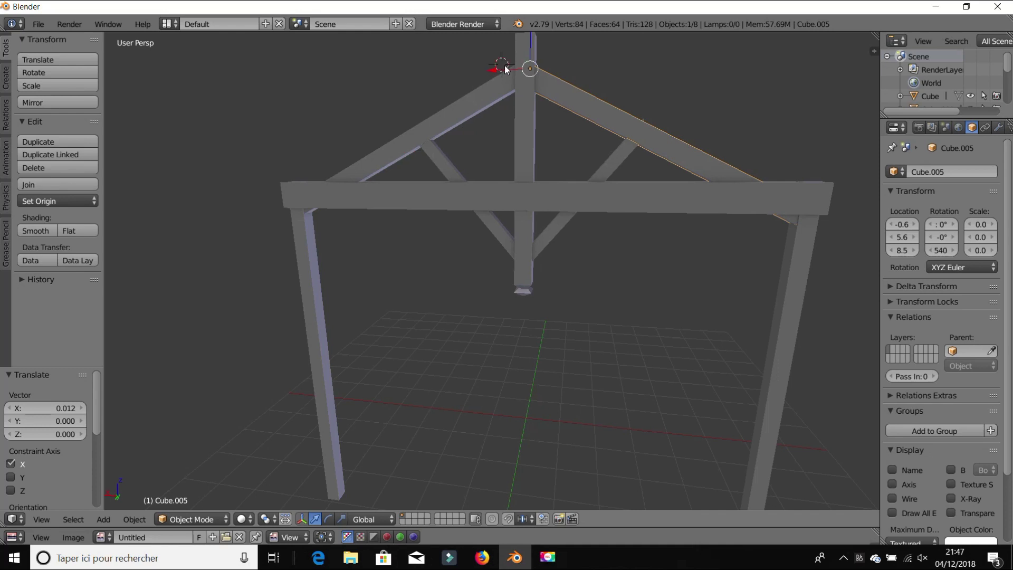
drag(500, 68, 508, 74)
key(Tab)
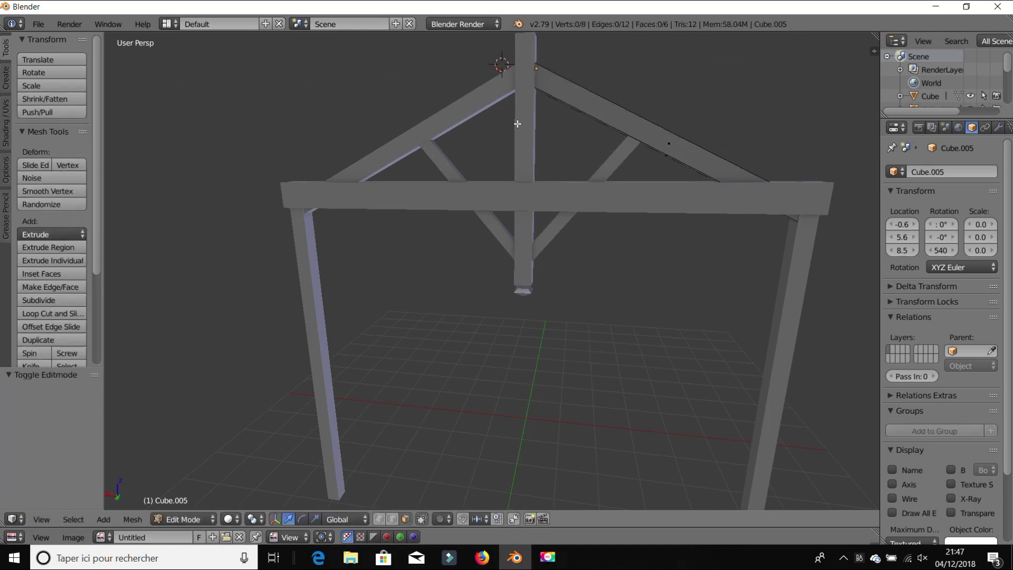
key(Tab)
scroll(563, 229, down, 3)
key(a)
middle_drag(561, 353, 548, 250)
click(564, 362)
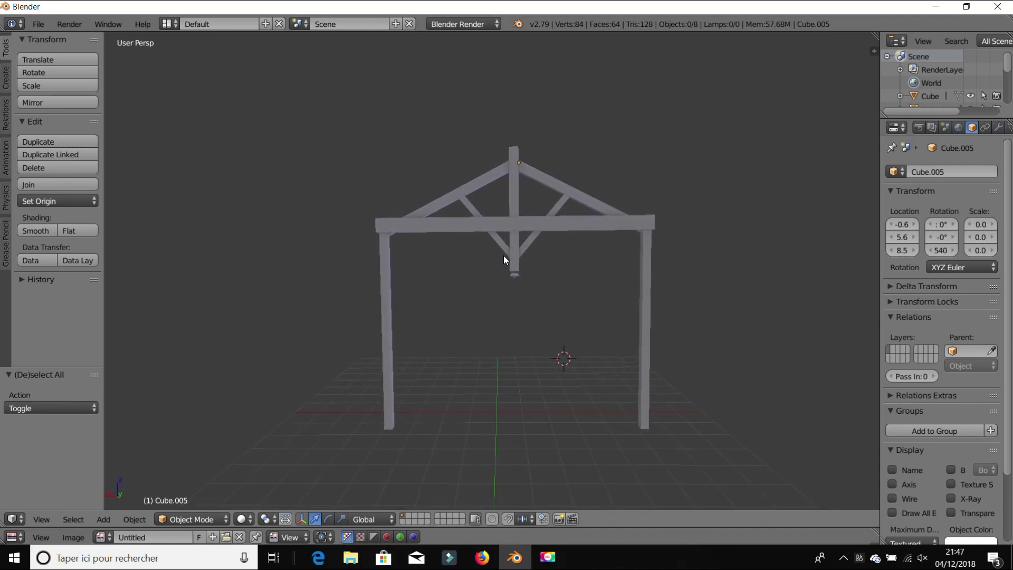
Select the diagonal brace beside the central post, nudge it slightly along -X against the post, and deselect everything.
right_click(525, 249)
key(Tab)
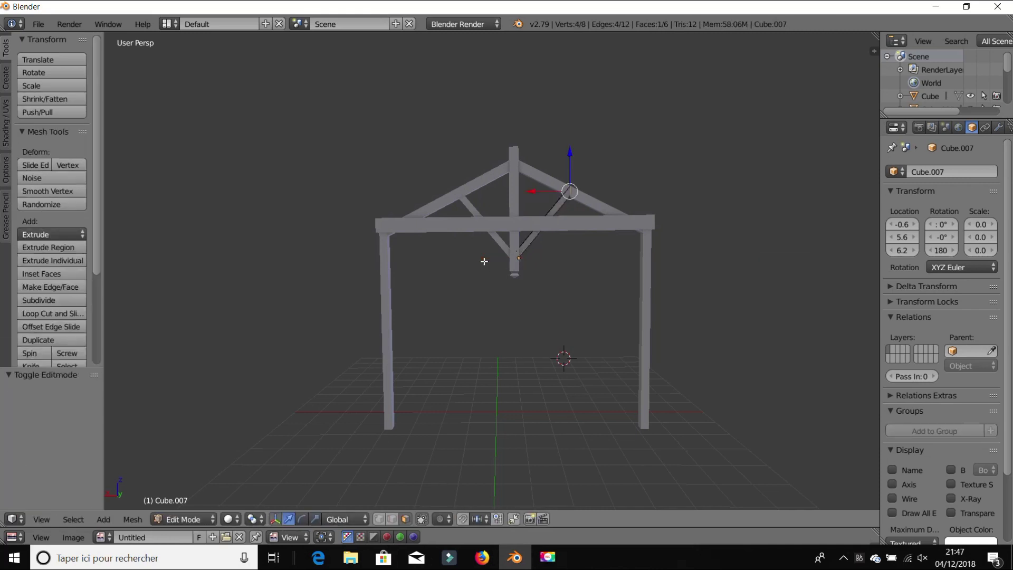
key(Tab)
key(g)
key(x)
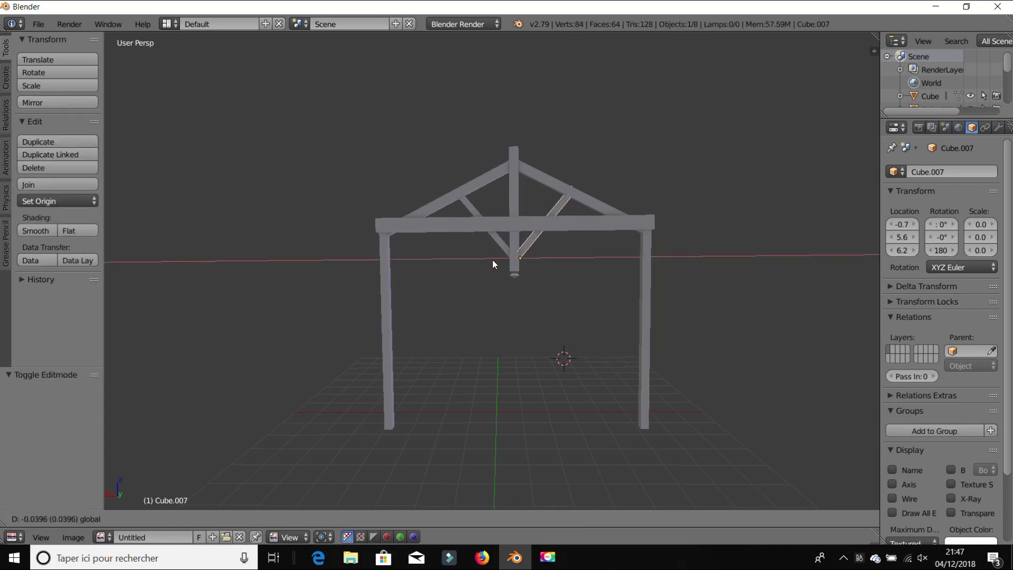
key(Escape)
key(Tab)
key(Tab)
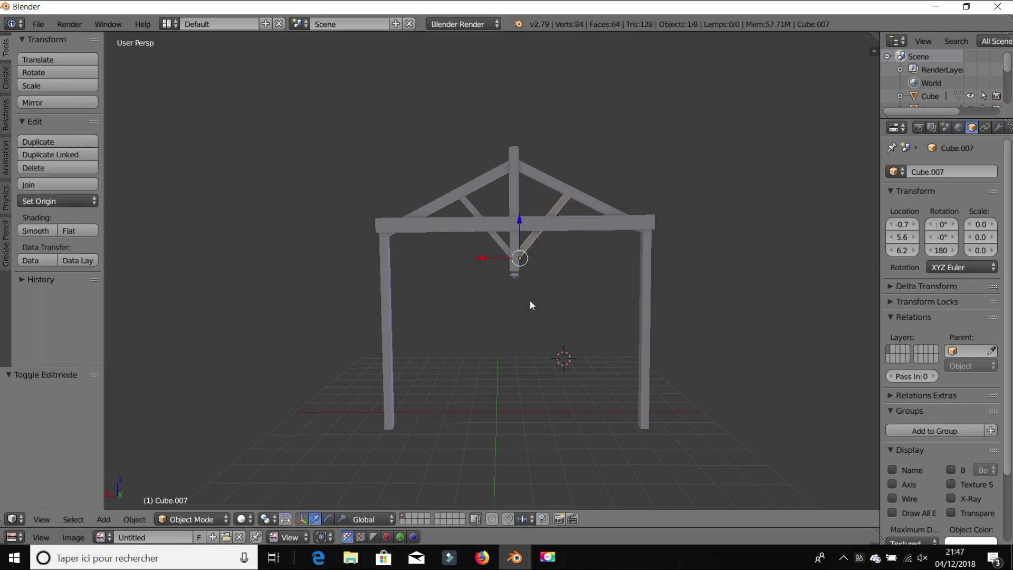
key(a)
middle_drag(560, 299, 461, 273)
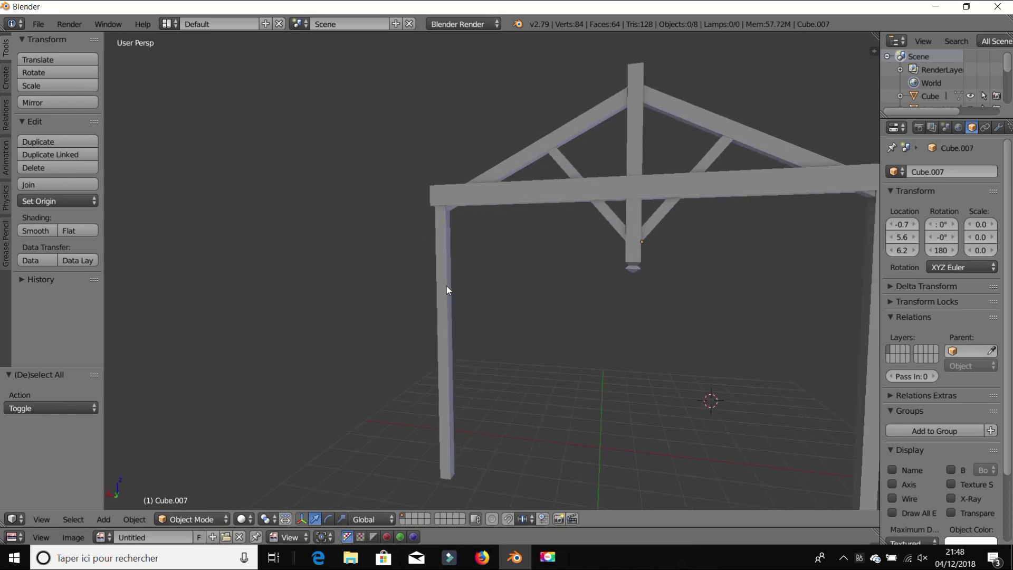
Place the 3D cursor on the inner face of an end post below the beam, and add a cube there.
click(446, 286)
click(518, 197)
middle_drag(501, 265, 460, 282)
scroll(461, 282, up, 5)
key(shift+a)
mouse_move(488, 270)
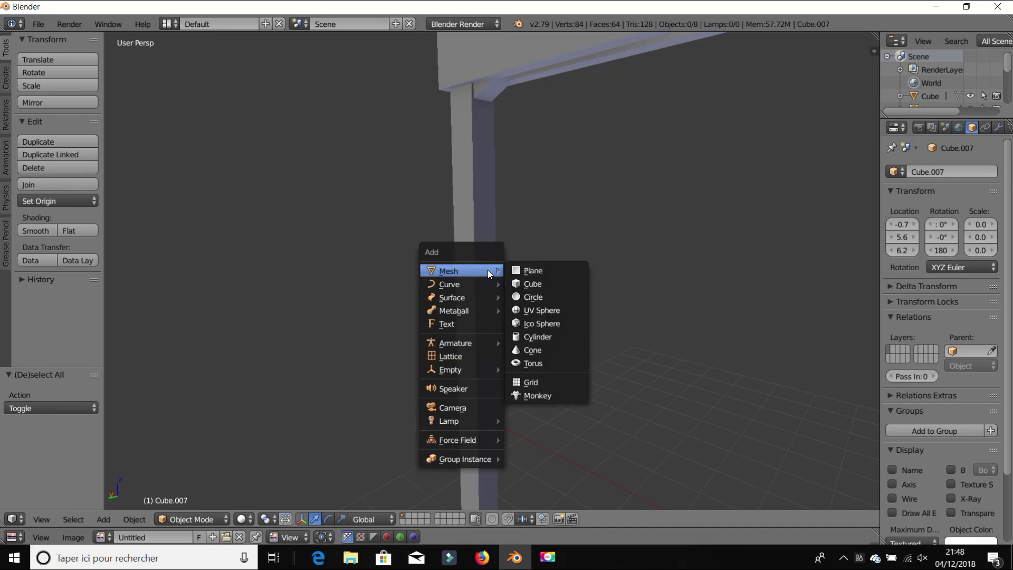
click(524, 287)
Scale the new cube down uniformly to slightly less than the post's thickness, finishing with a factor of 1.047.
key(s)
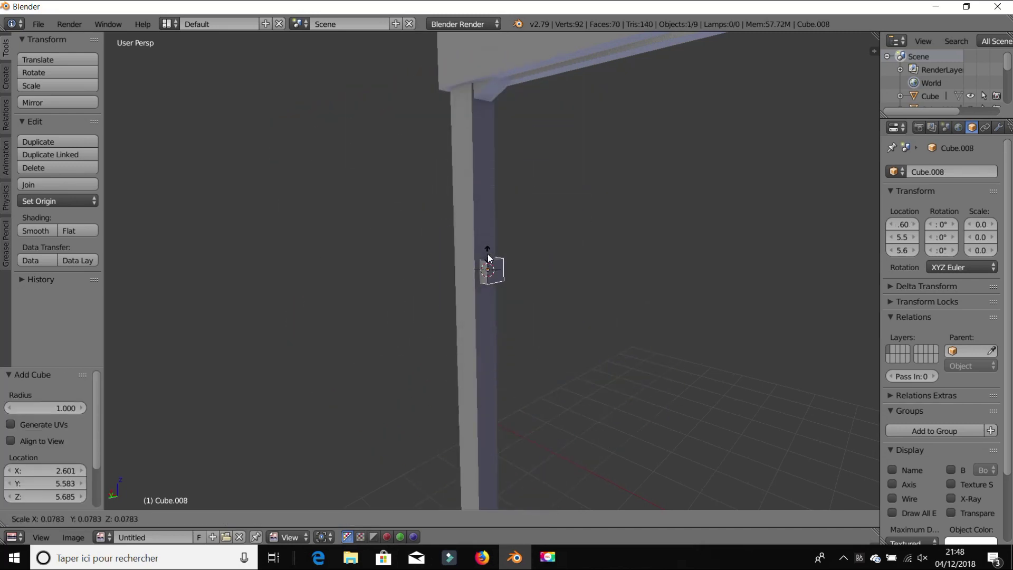
click(498, 246)
middle_drag(493, 277, 498, 236)
key(s)
click(496, 236)
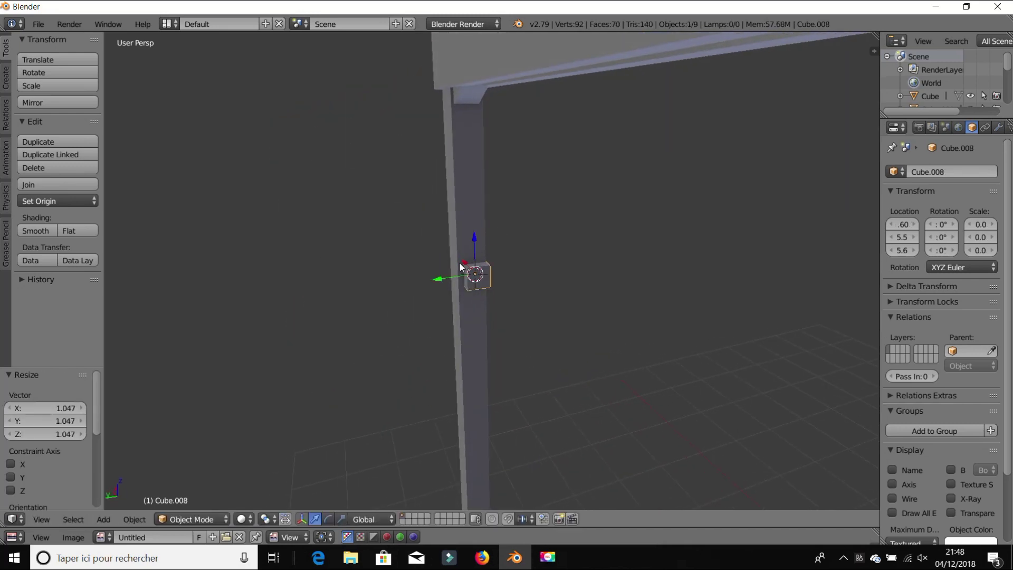
Shift the small cube along Y and Z to centre it on the inner face of the post.
key(g)
key(y)
drag(452, 279, 455, 278)
mouse_move(471, 244)
mouse_down()
mouse_move(471, 267)
mouse_move(470, 241)
mouse_up()
Stretch the cube's inward-facing face along X away from the post, and raise it 1.513 along Z to form a diagonal brace.
key(Tab)
right_click(472, 291)
right_click(471, 280)
mouse_move(471, 280)
middle_down()
mouse_move(592, 296)
mouse_move(486, 276)
middle_up()
key(g)
key(x)
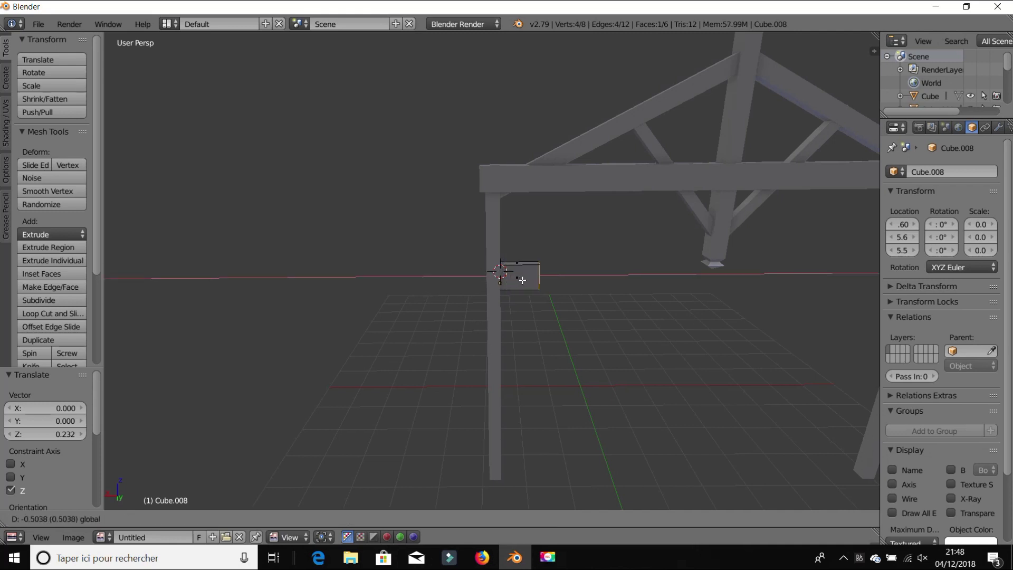
click(554, 271)
key(g)
key(z)
click(552, 176)
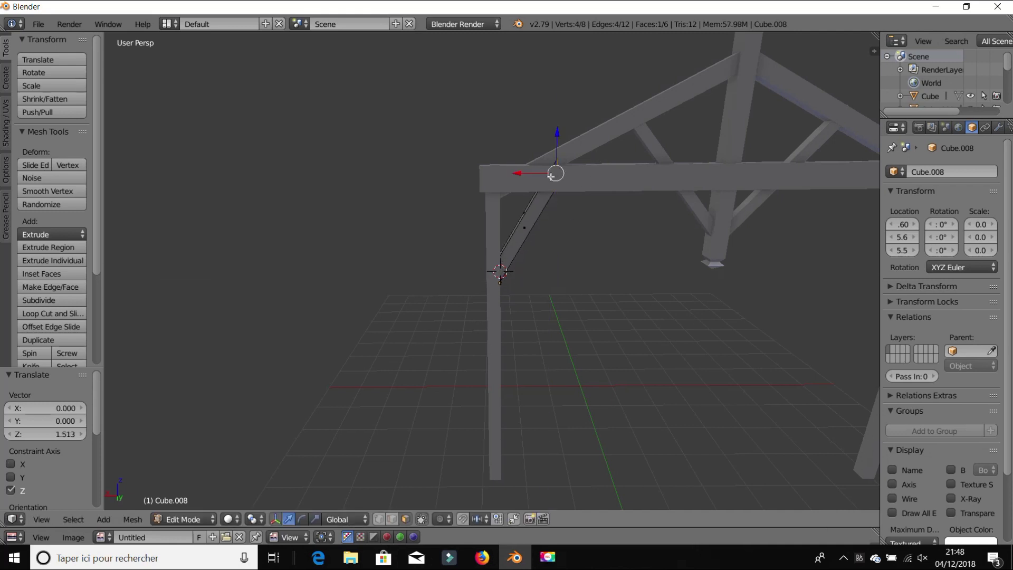
Shift the brace's upper end face -0.631 along X, and raise it along Z into the beam.
key(g)
key(x)
click(568, 192)
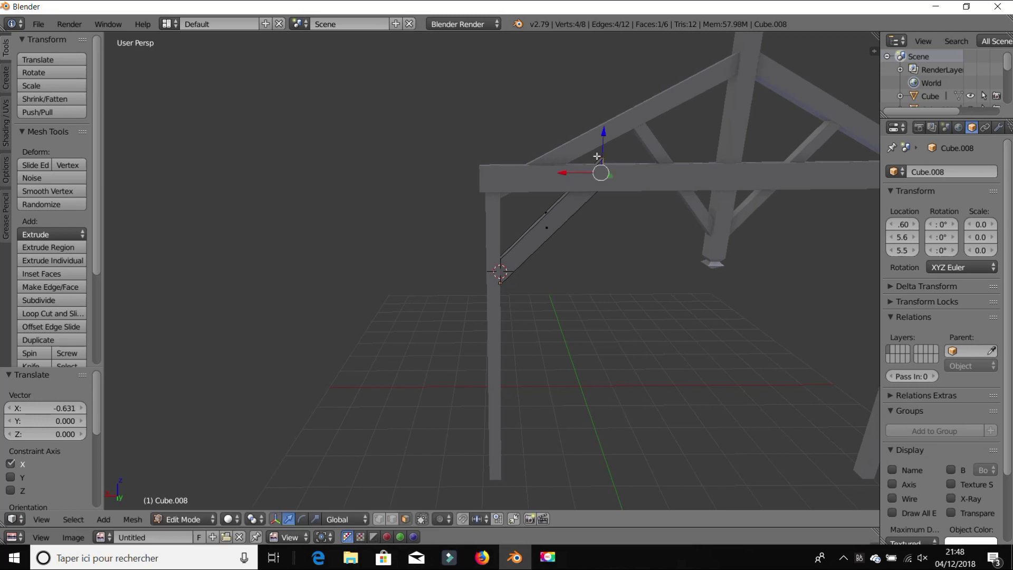
key(g)
key(z)
click(605, 160)
key(Tab)
Scale the brace's upper end face along Z, and raise it 0.026 along Z into the beam.
middle_drag(593, 264, 573, 211)
key(a)
key(Tab)
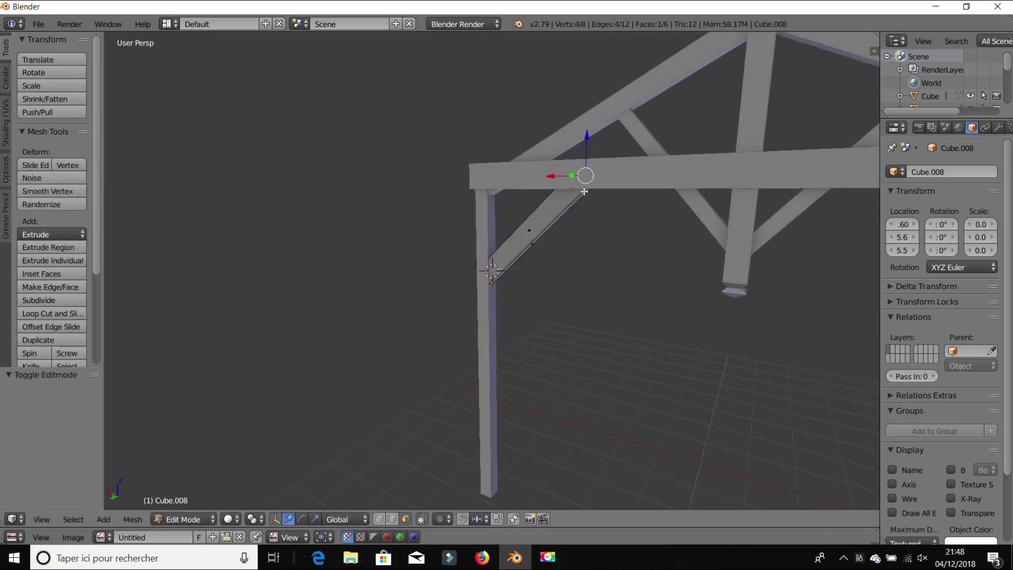
key(s)
key(z)
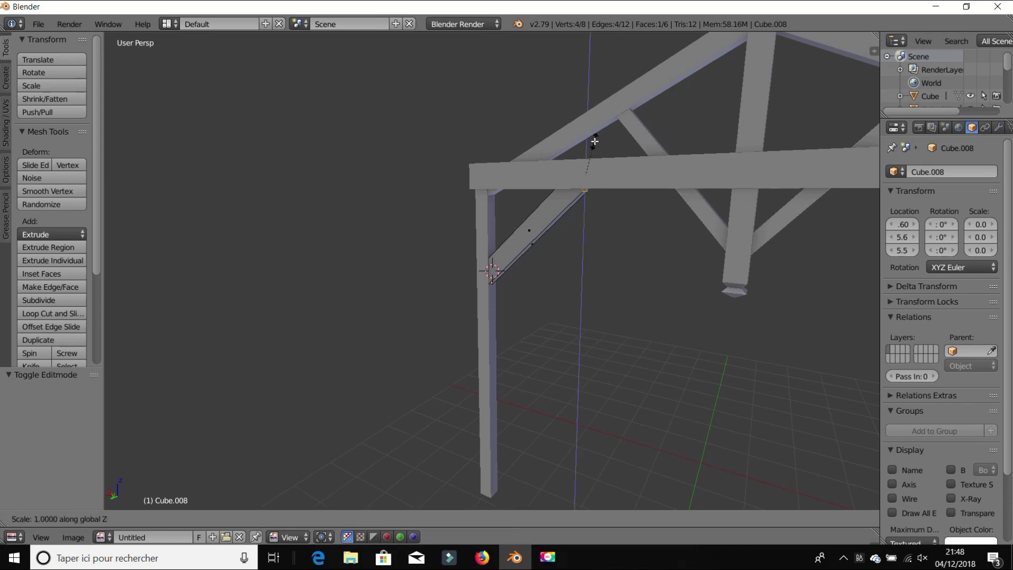
click(591, 151)
key(g)
key(z)
click(588, 151)
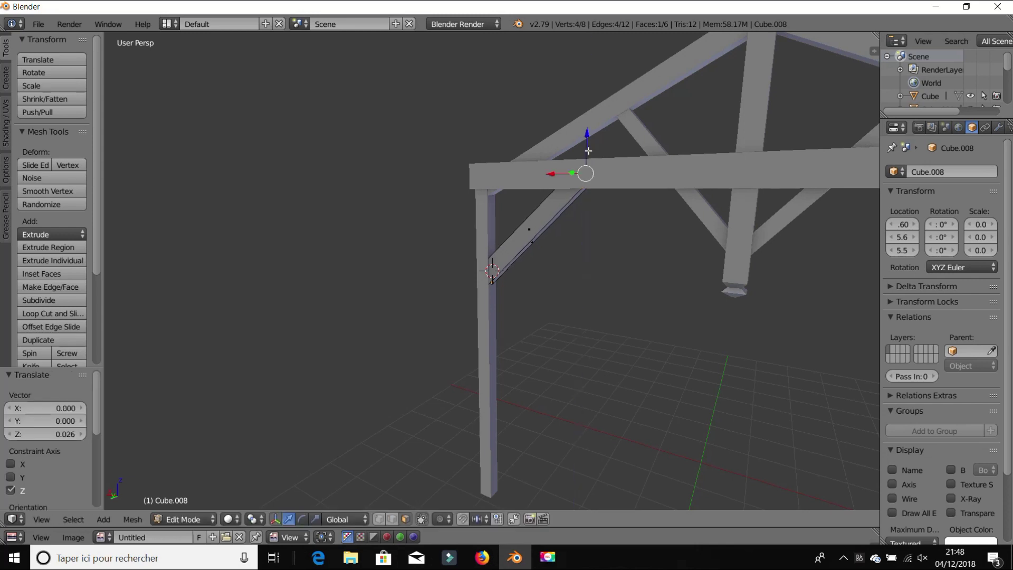
key(Tab)
key(Tab)
middle_drag(533, 263, 484, 213)
key(Tab)
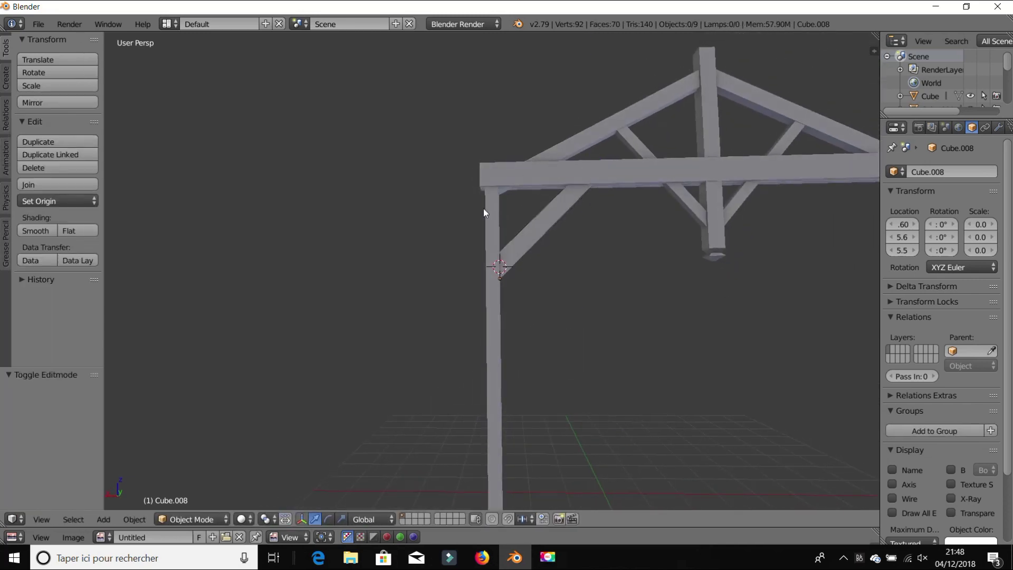
Lower the whole brace slightly along Z on the post, and raise its upper end face along Z into the beam.
drag(499, 248, 502, 249)
key(Tab)
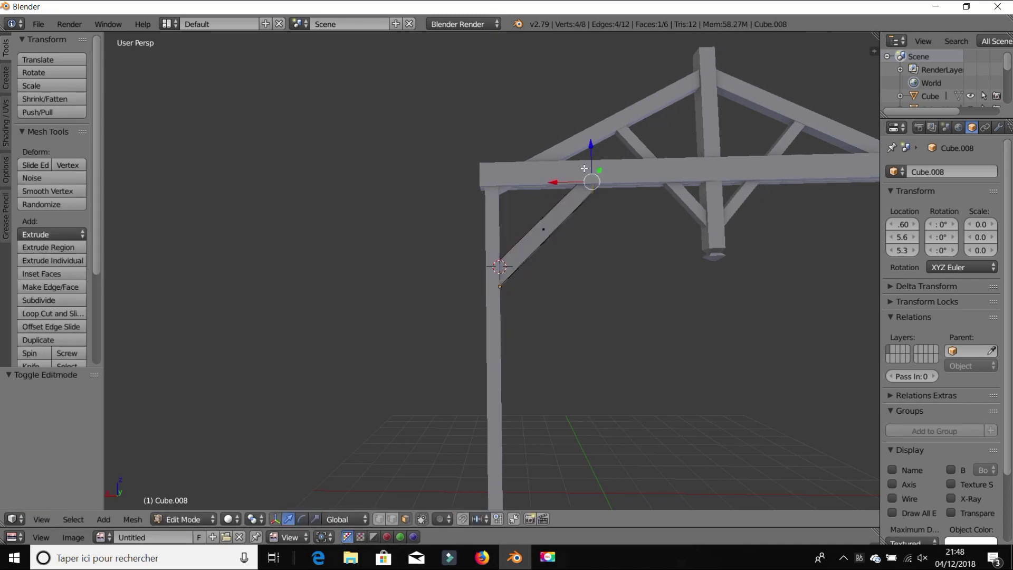
key(g)
key(z)
drag(597, 154, 594, 151)
key(ctrl+z)
click(594, 150)
key(Tab)
middle_drag(595, 150, 536, 249)
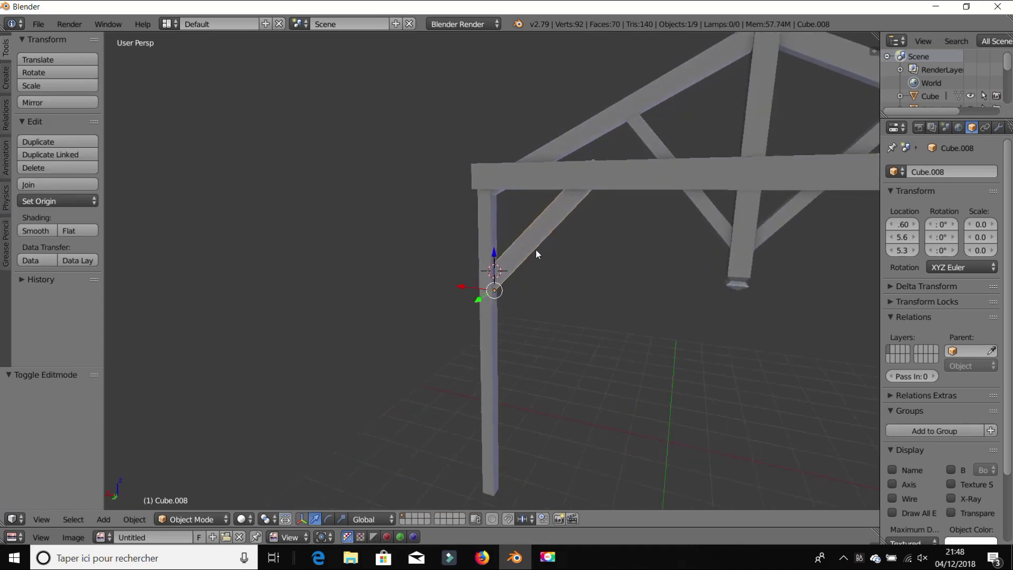
key(a)
Add one loop cut across the middle of the corner brace, and slide it along the brace.
scroll(515, 240, up, 6)
key(Tab)
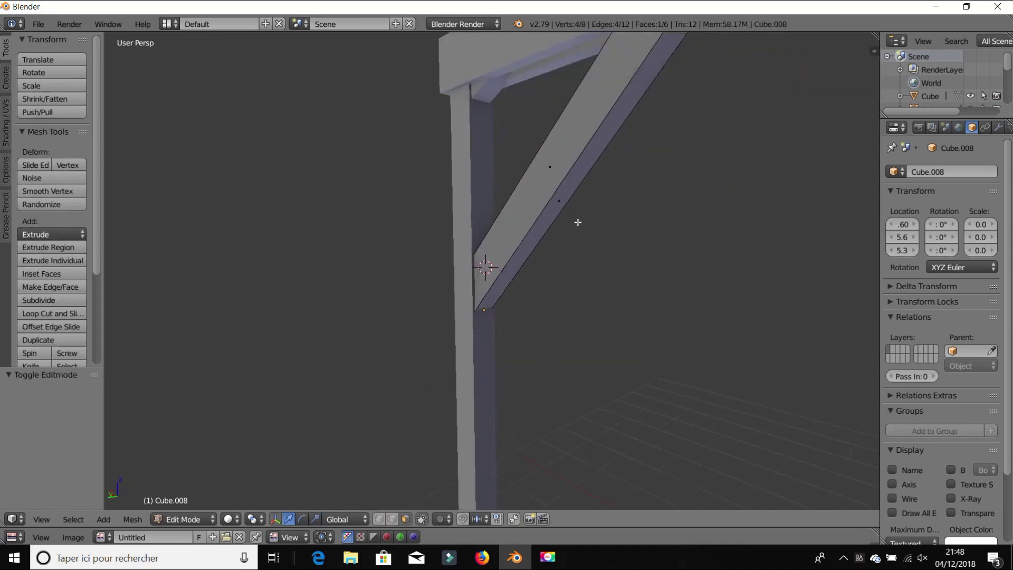
key(ctrl+r)
click(583, 170)
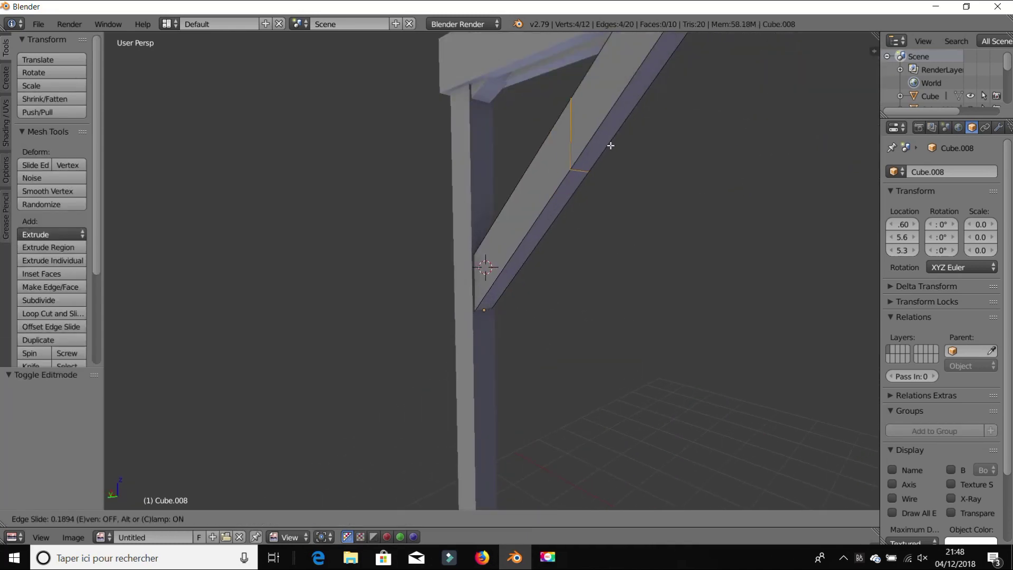
click(613, 150)
middle_drag(613, 150, 623, 184)
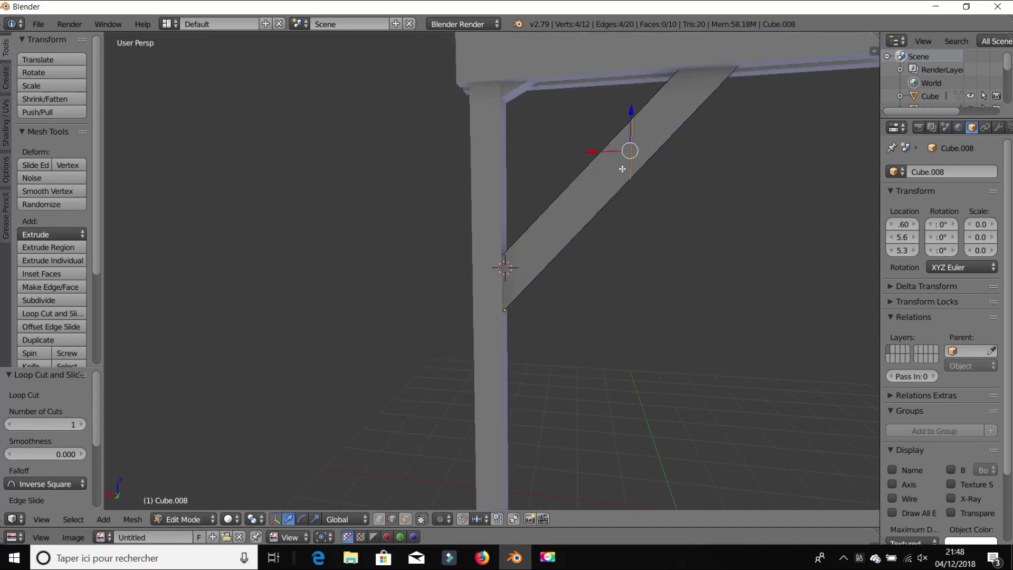
key(g)
key(g)
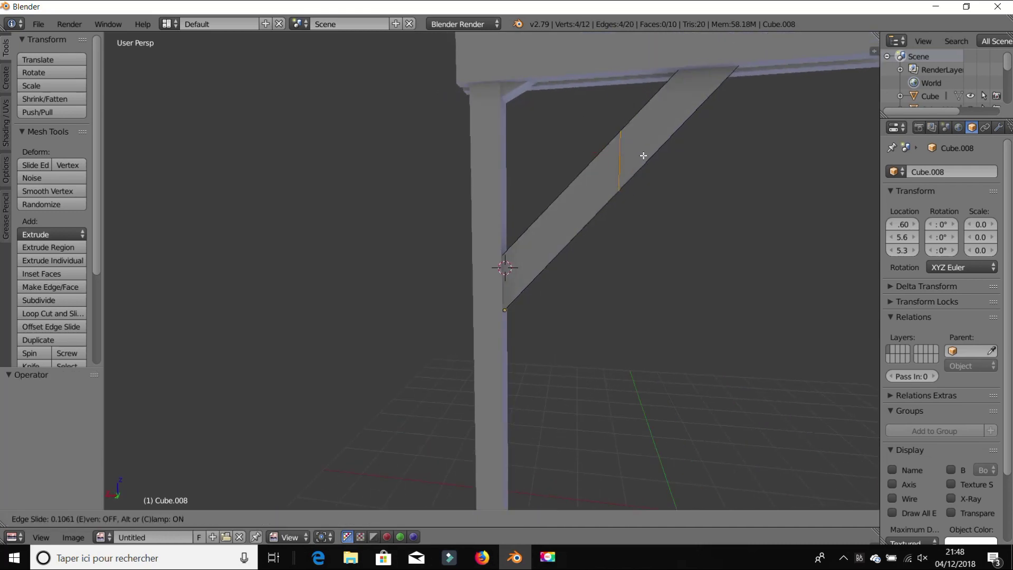
click(643, 156)
Shift the loop's underside edge towards the post, with -0.045 along X, to give the brace an arched underside.
middle_drag(643, 155, 606, 198)
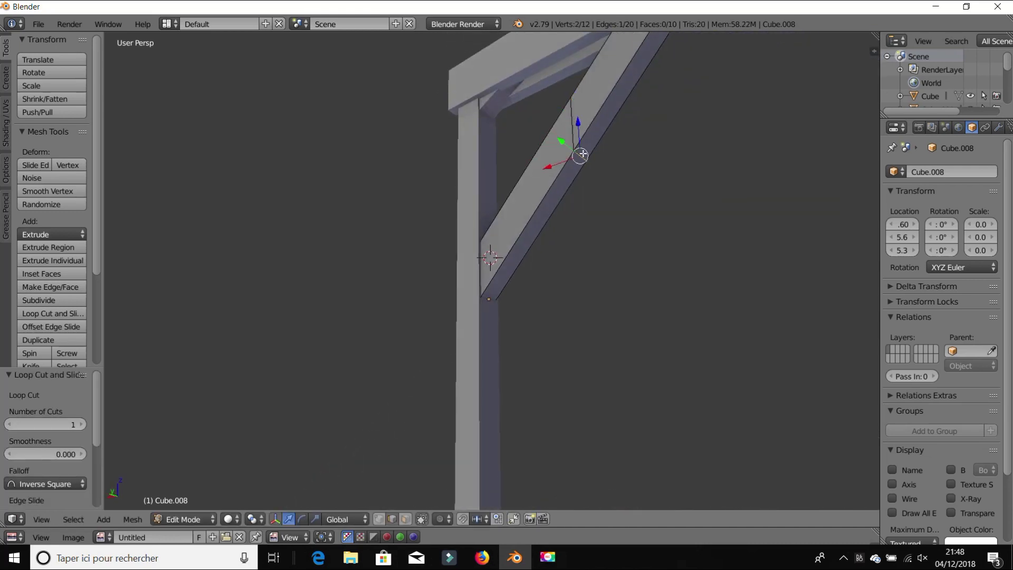
right_click(568, 252)
drag(589, 188, 568, 182)
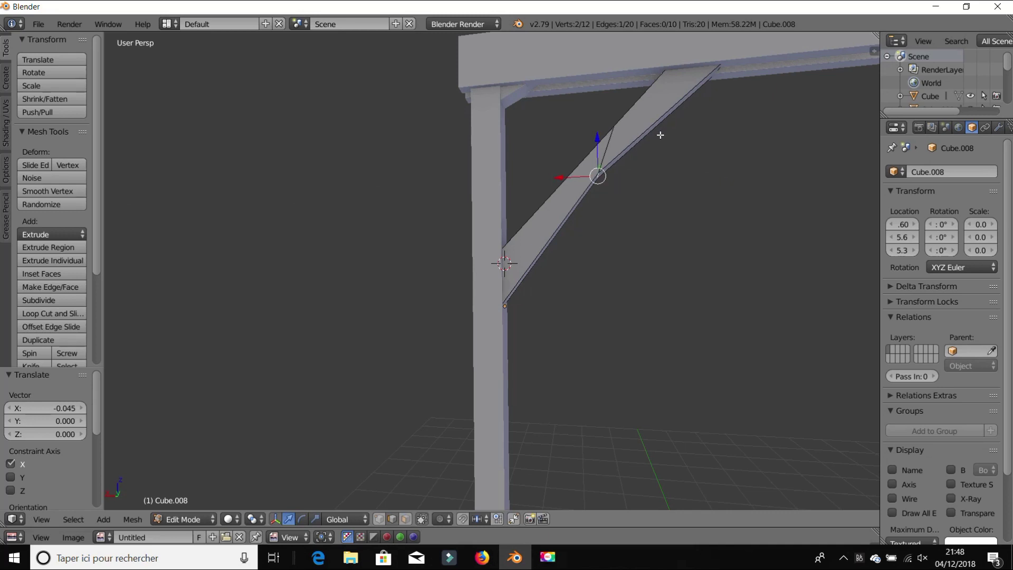
Bevel the brace's underside edge with 3 segments and an offset of about 6.05 to round the arch.
key(ctrl+b)
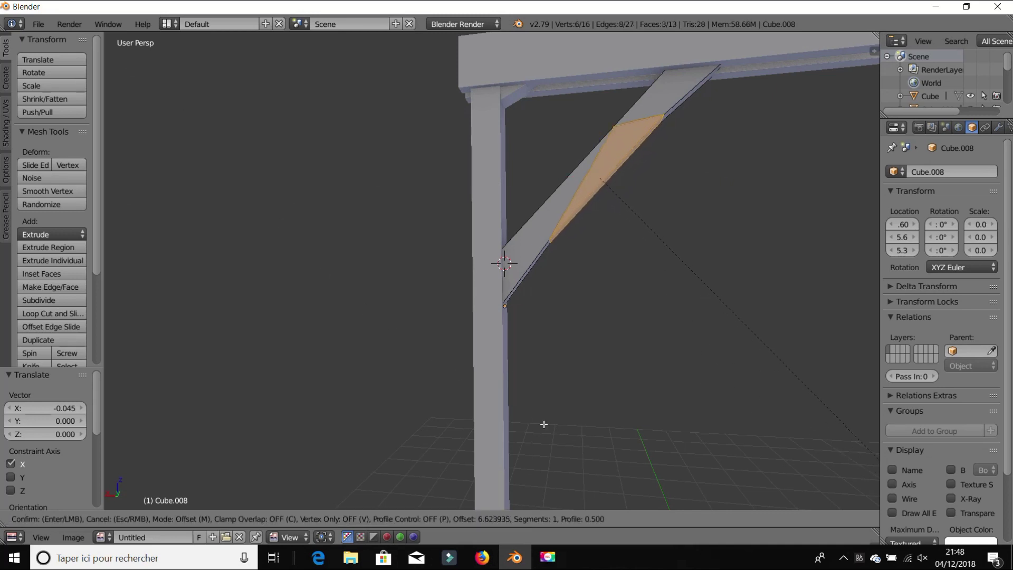
scroll(525, 324, up, 2)
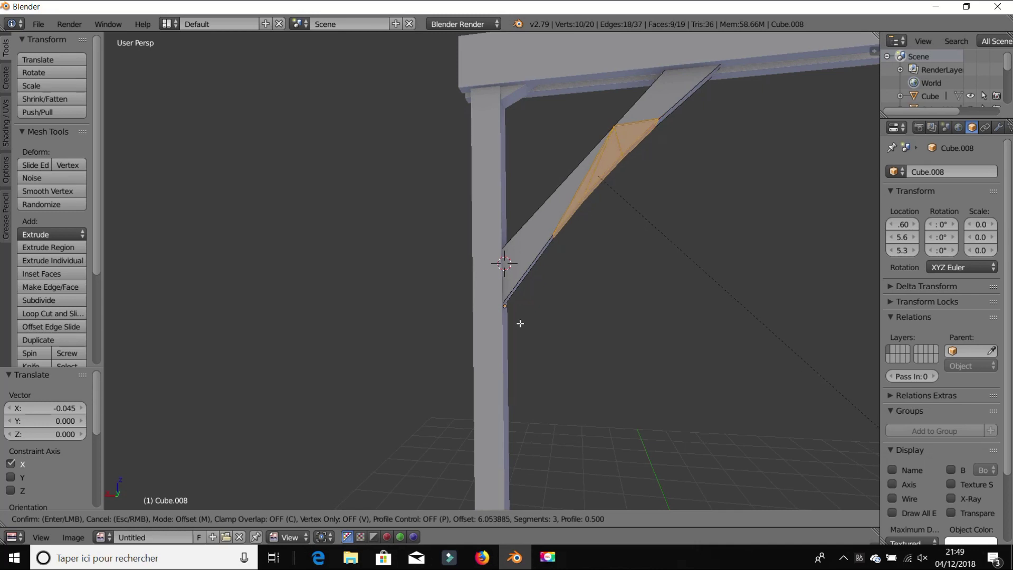
click(520, 323)
key(Tab)
middle_drag(595, 211, 531, 270)
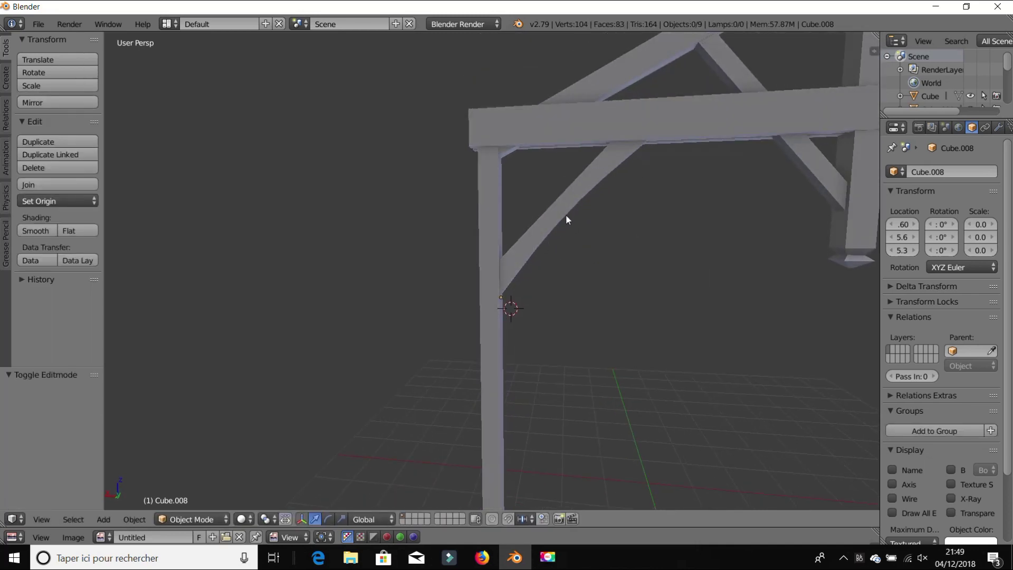
Copy and paste the curved corner brace, and rotate the copy 180° around Z.
scroll(574, 207, down, 3)
shift+middle_drag(599, 283, 530, 288)
key(ctrl+v)
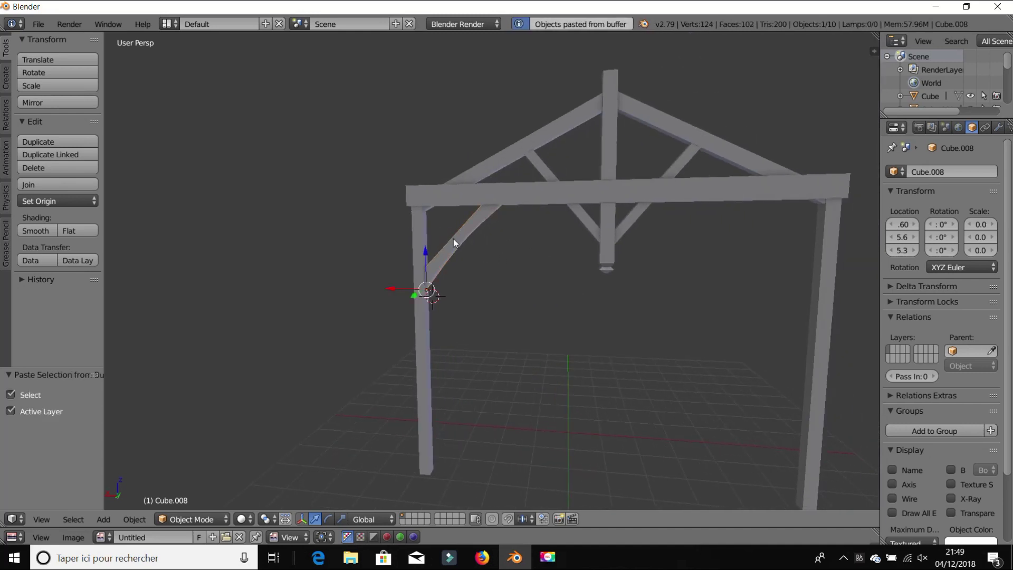
text(rz180)
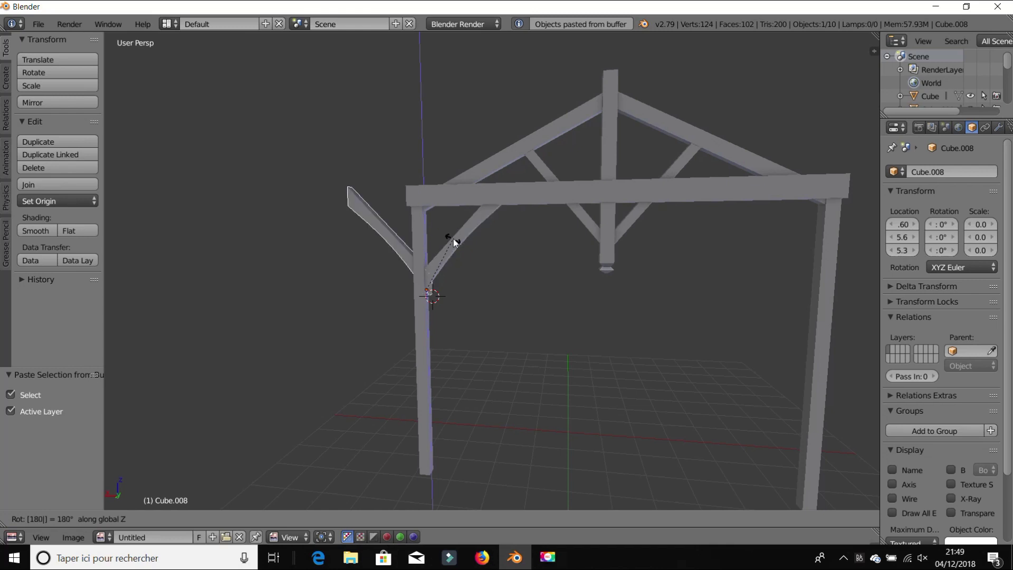
key(Return)
Move the copied curved brace -6.336 along X to the opposite post, fine-tune its contact along X, and deselect everything.
key(g)
key(x)
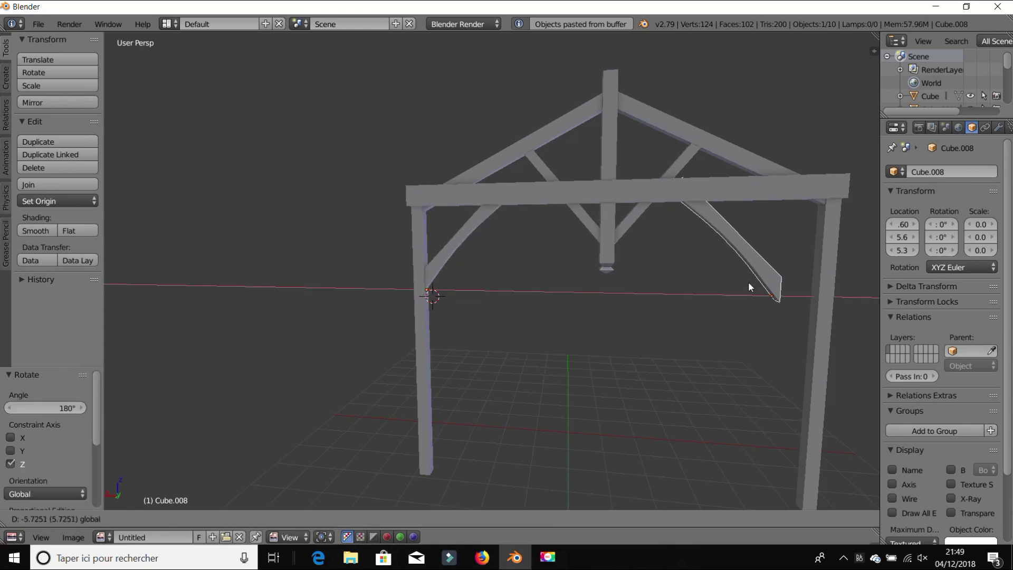
click(784, 281)
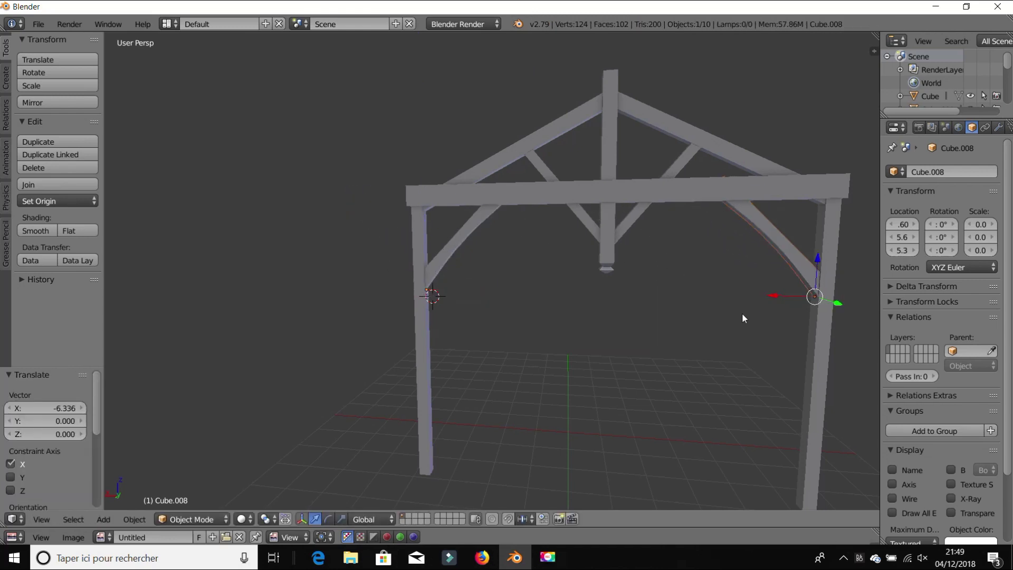
middle_drag(742, 312, 457, 267)
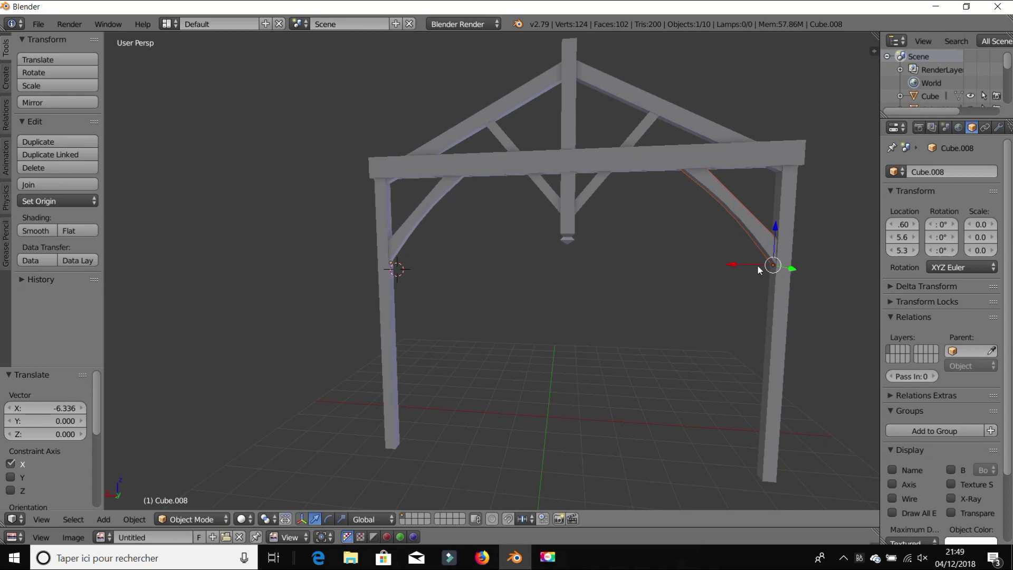
key(g)
key(x)
click(742, 260)
key(Tab)
scroll(569, 343, down, 3)
key(Tab)
key(a)
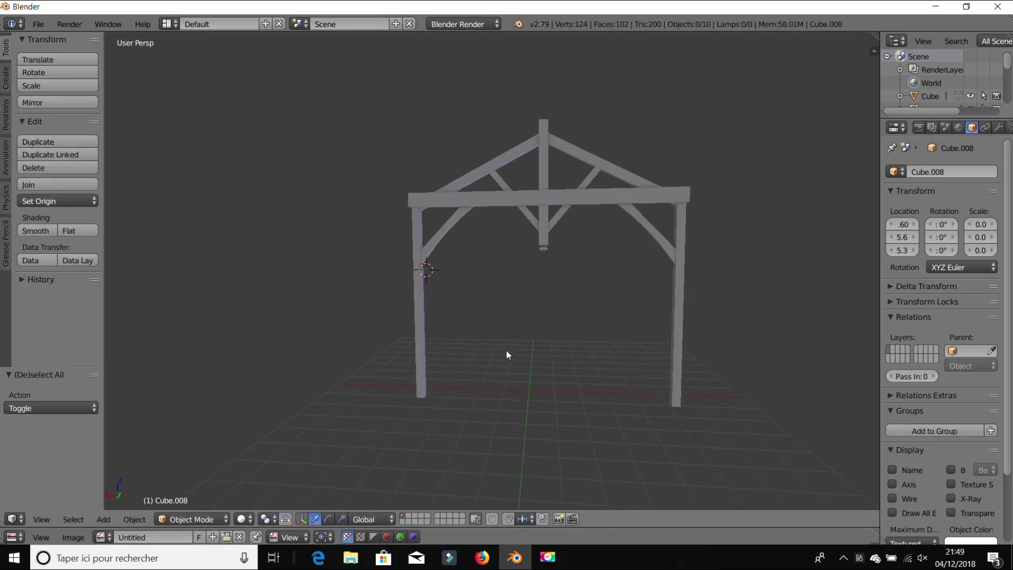
scroll(506, 350, down, 5)
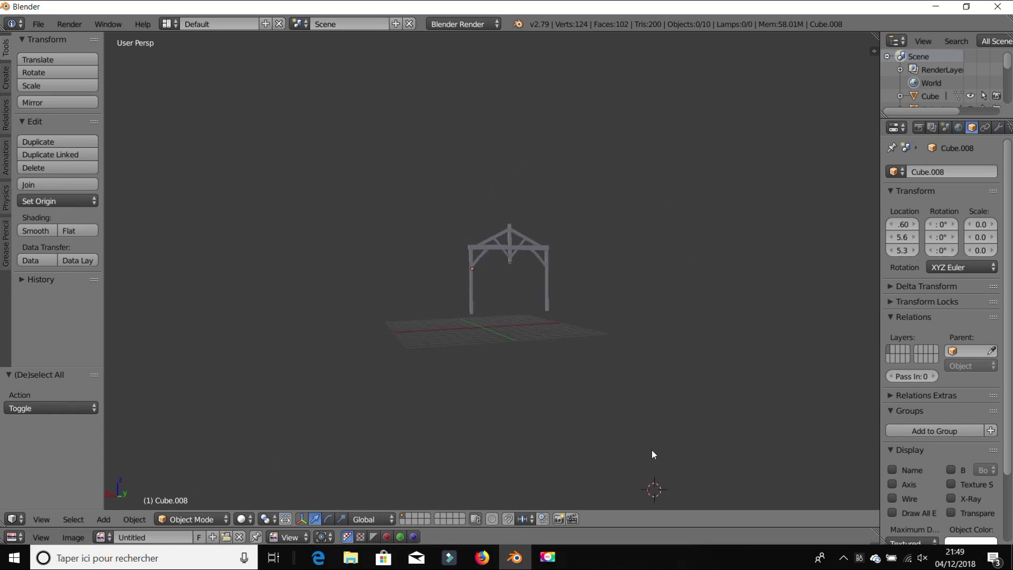
scroll(517, 426, up, 5)
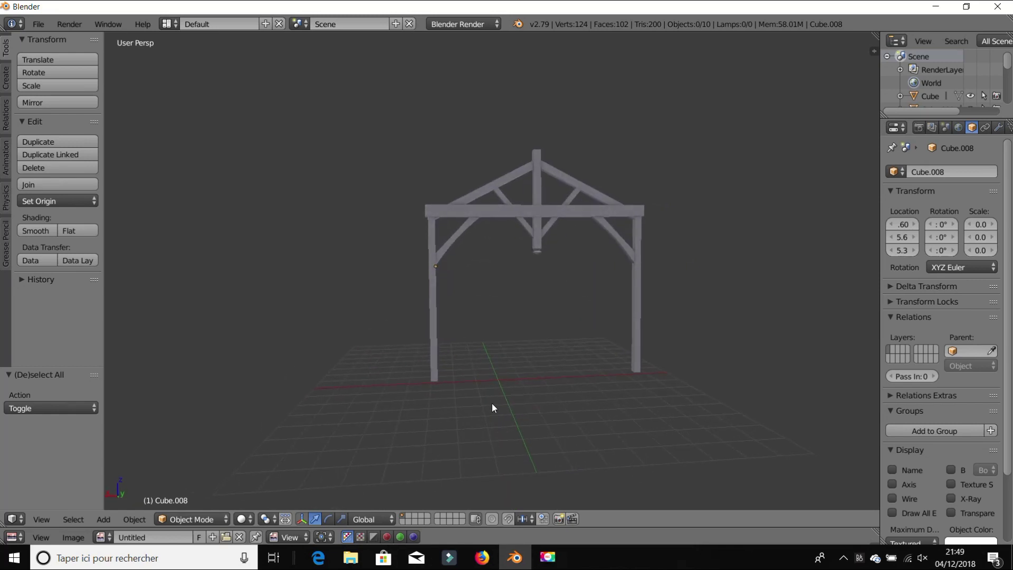
scroll(549, 324, up, 3)
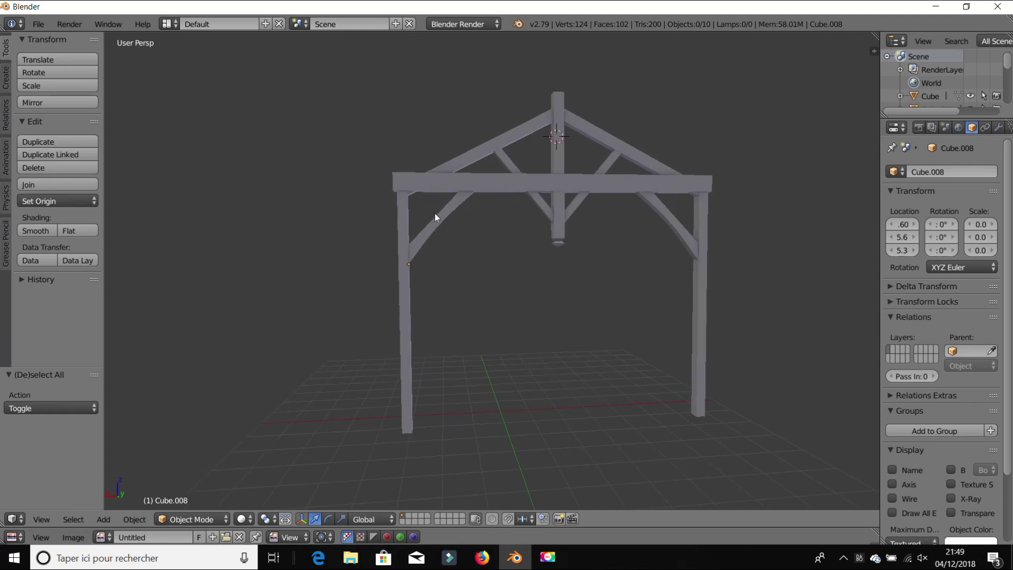
click(404, 285)
middle_drag(401, 209, 461, 224)
key(Tab)
key(Tab)
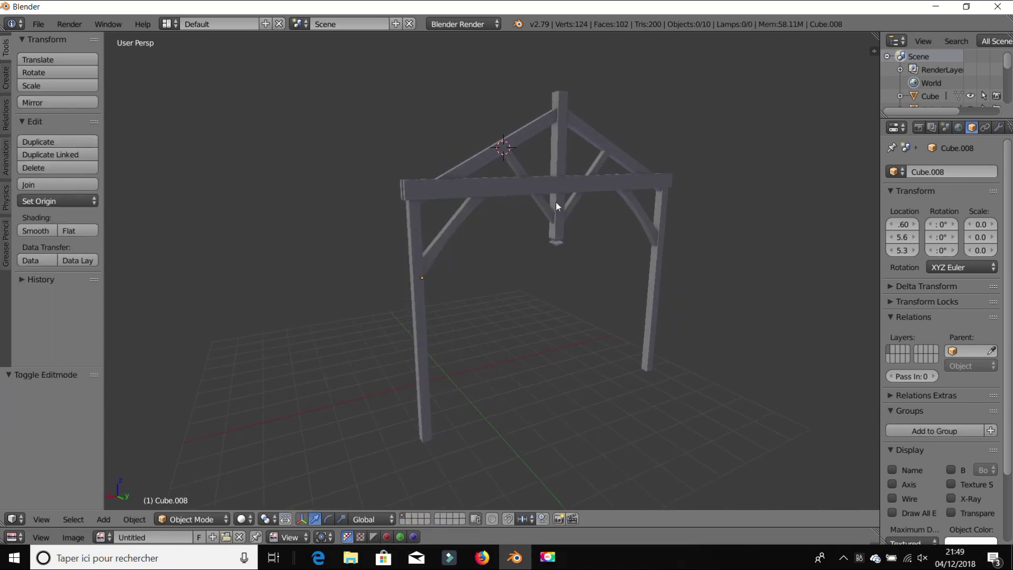
Join all the posts, beams, rafters and braces into one mesh object and clear the selection.
middle_drag(572, 203, 524, 222)
key(a)
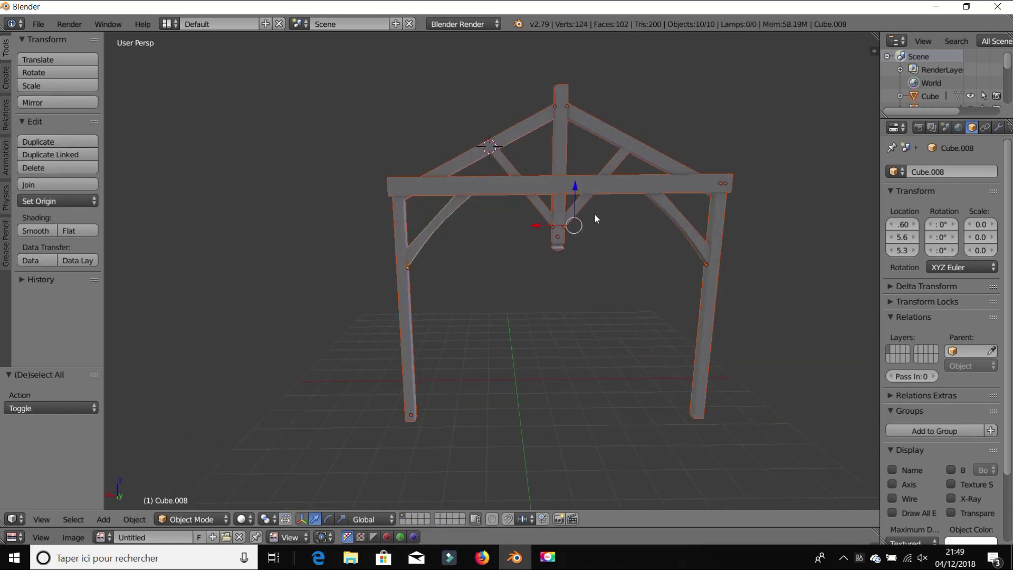
key(ctrl+j)
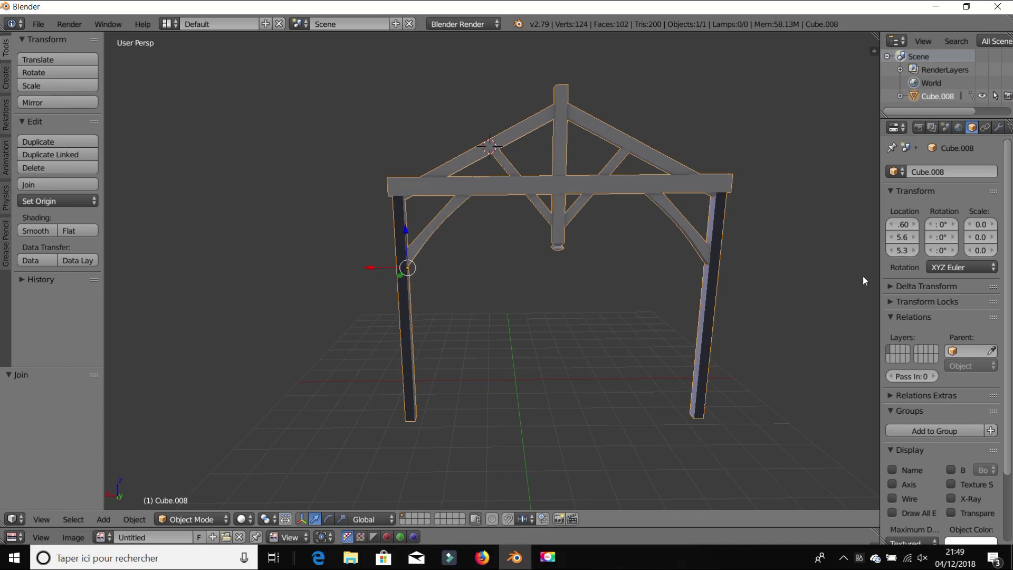
scroll(576, 338, up, 2)
middle_drag(520, 335, 446, 309)
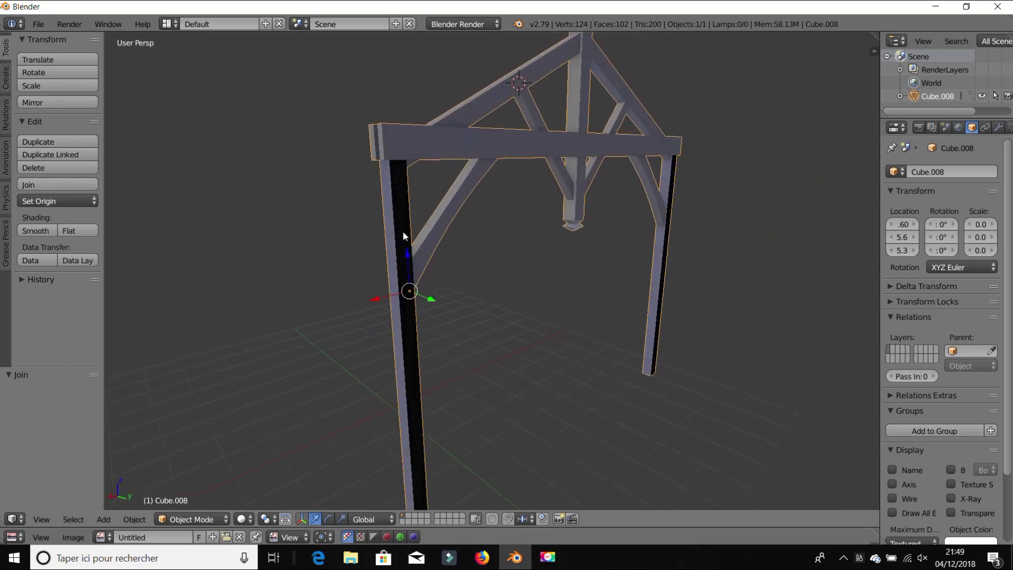
key(Tab)
key(Tab)
mouse_move(421, 222)
middle_down()
mouse_move(375, 225)
mouse_move(414, 230)
middle_up()
key(a)
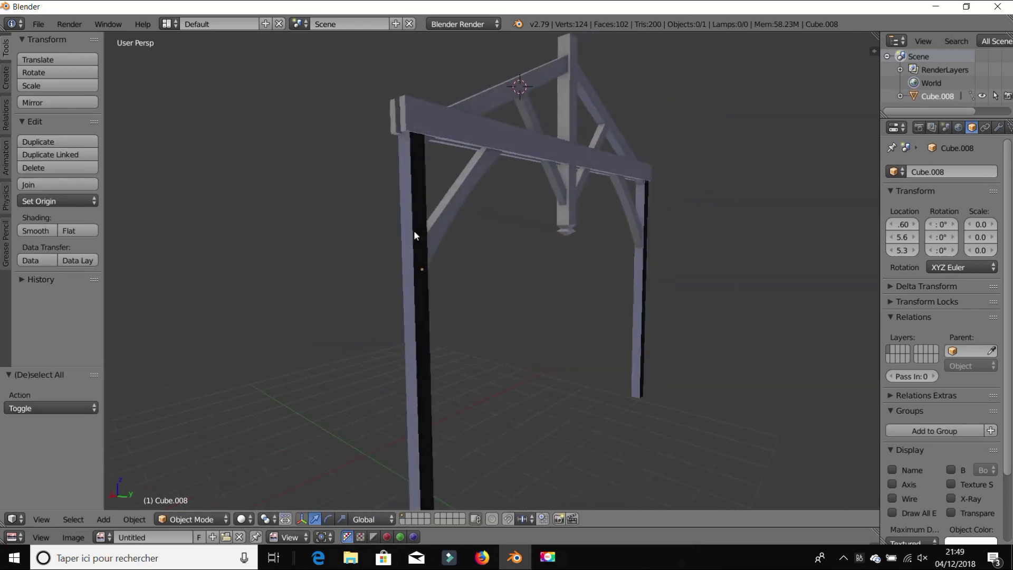
Enter mesh editing in face select mode and select the side faces of the first post.
scroll(378, 189, up, 3)
middle_drag(378, 189, 441, 273)
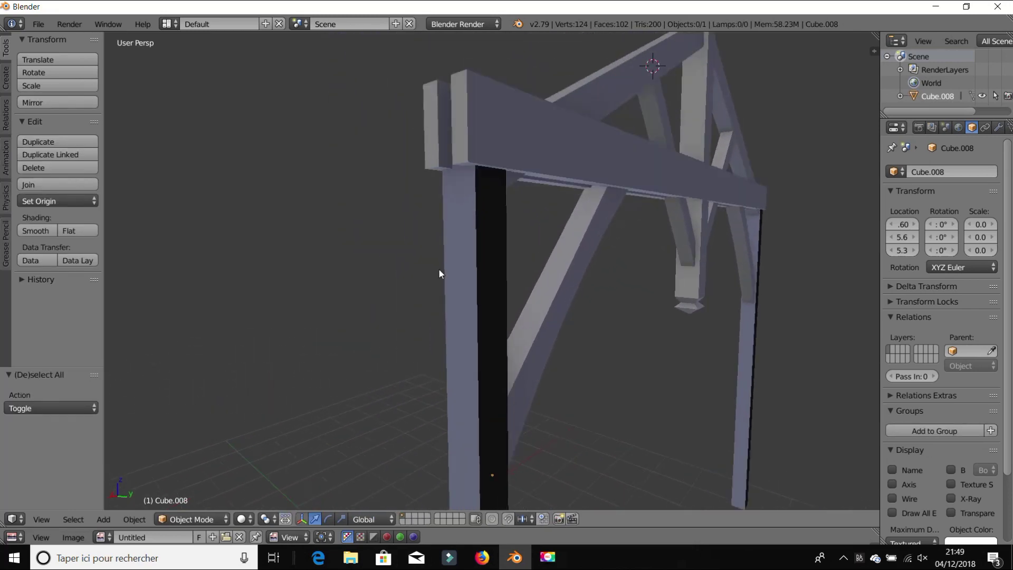
scroll(448, 266, up, 2)
key(Tab)
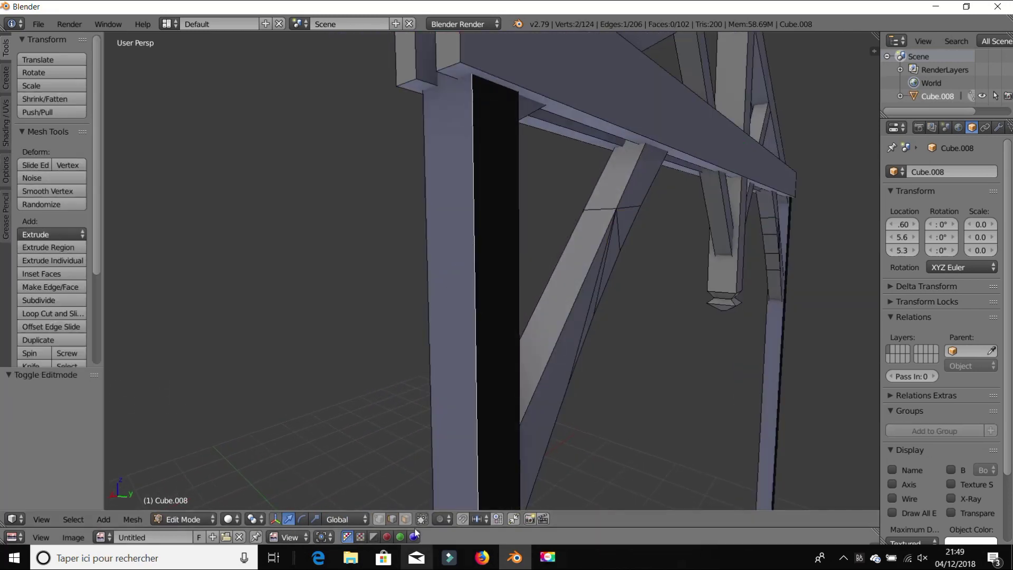
right_click(485, 286)
shift+right_click(454, 299)
middle_drag(454, 298, 592, 277)
shift+right_click(478, 209)
shift+right_click(492, 207)
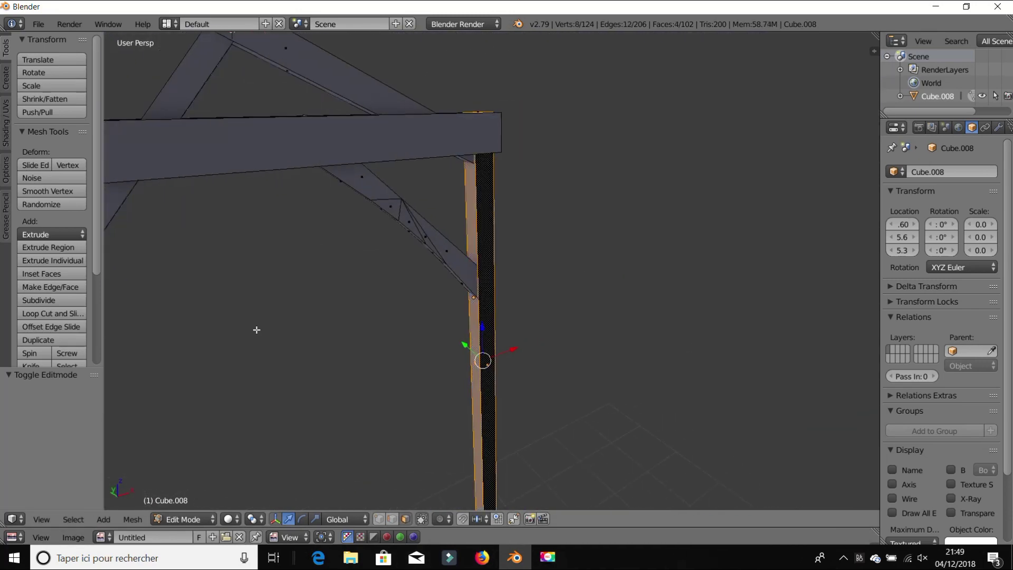
Add the remaining faces of both posts to the face selection, including the post tops between the paired beams.
middle_drag(256, 329, 534, 112)
shift+right_click(529, 259)
shift+right_click(511, 240)
shift+right_click(489, 187)
shift+right_click(534, 111)
shift+right_click(534, 112)
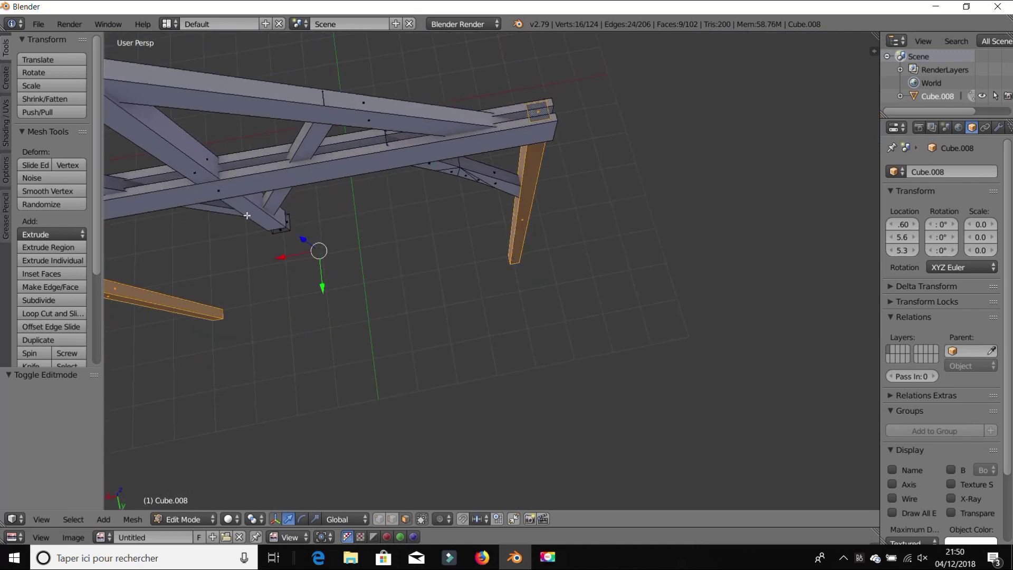
shift+middle_drag(248, 216, 587, 176)
shift+right_click(460, 168)
Flip the normals of the selected post faces, return to Object Mode and inspect the frame's shading.
scroll(537, 257, down, 6)
middle_drag(538, 295, 483, 232)
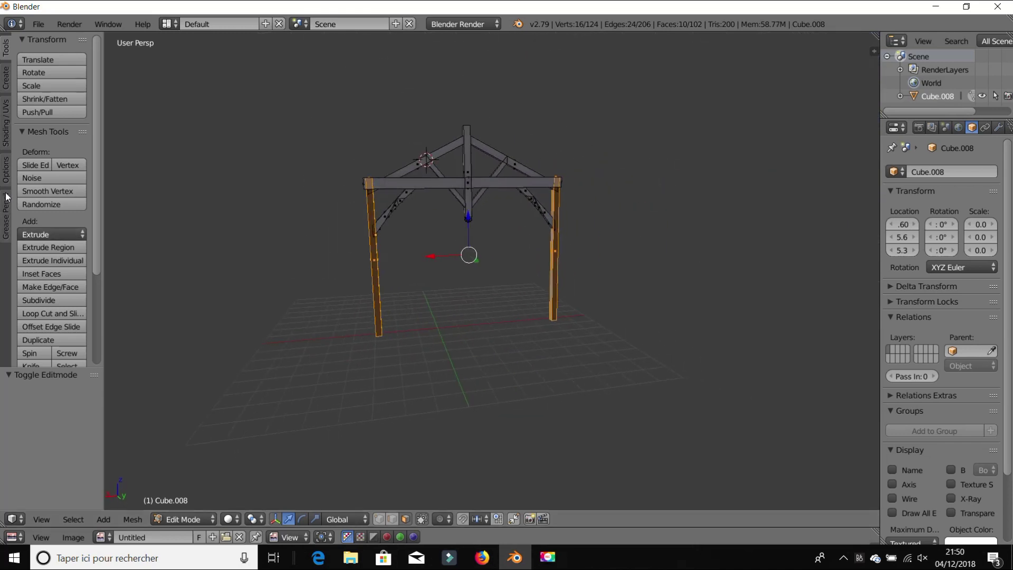
click(7, 127)
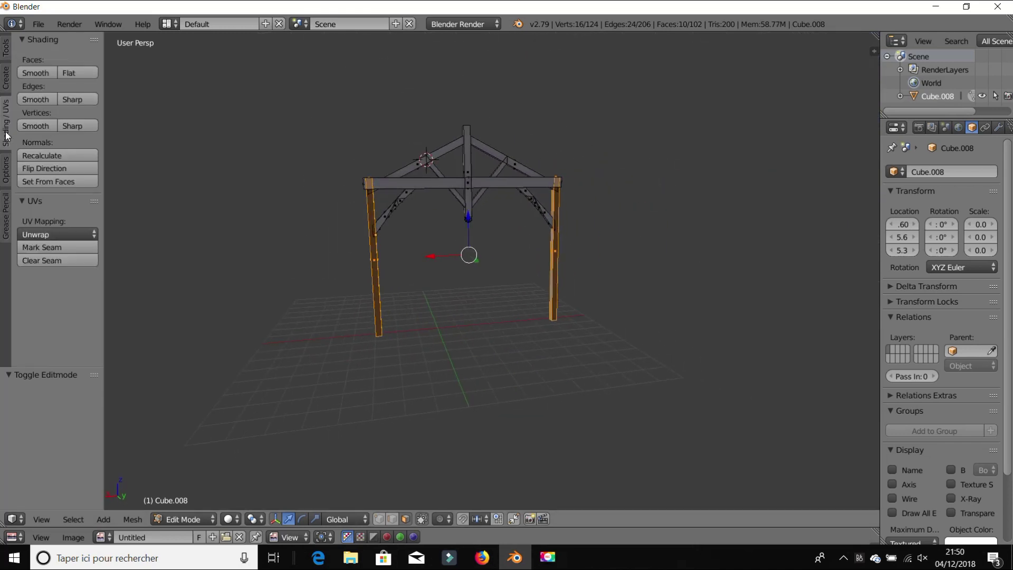
click(33, 166)
key(Tab)
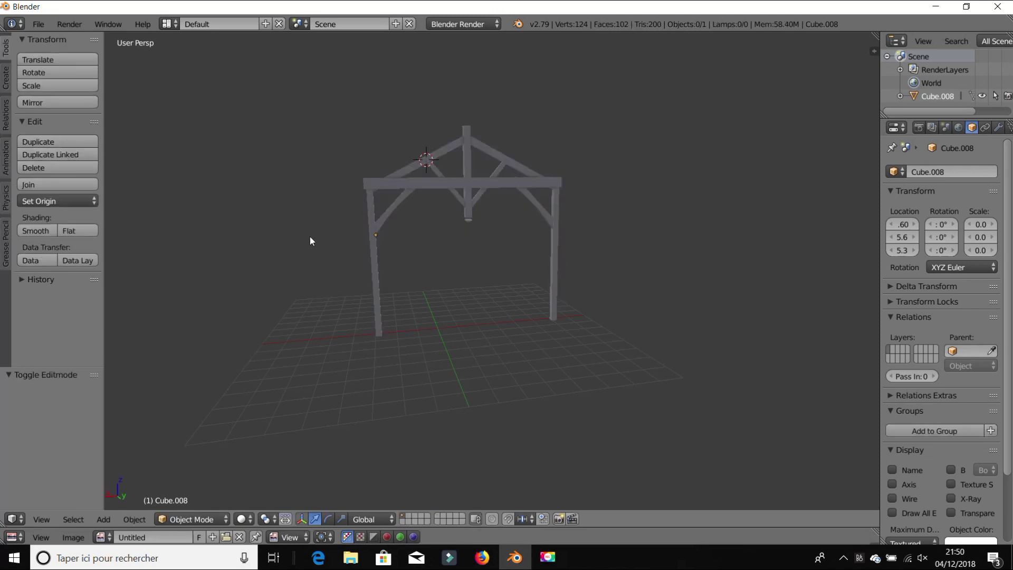
key(a)
middle_drag(312, 245, 570, 341)
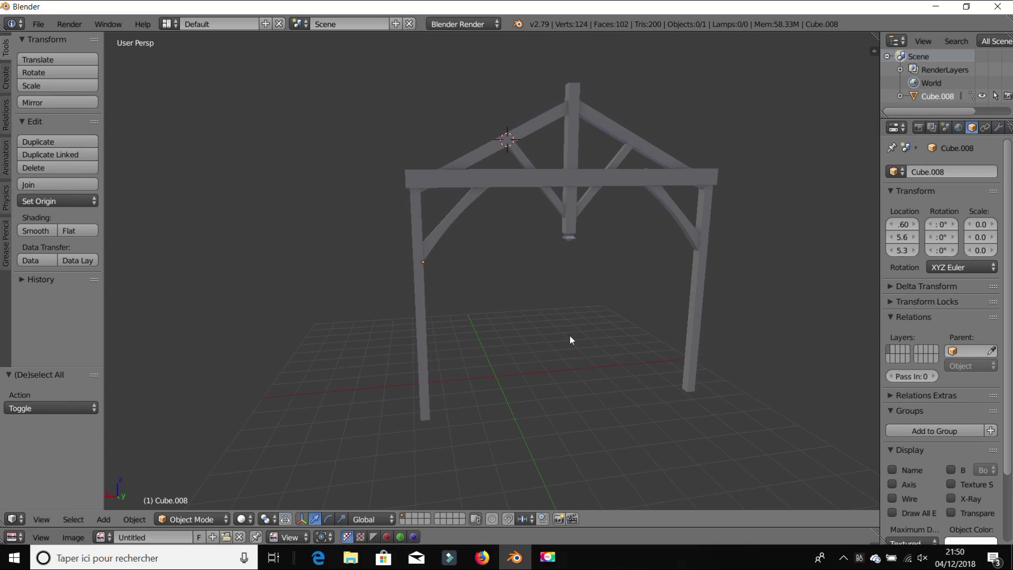
middle_drag(569, 341, 562, 313)
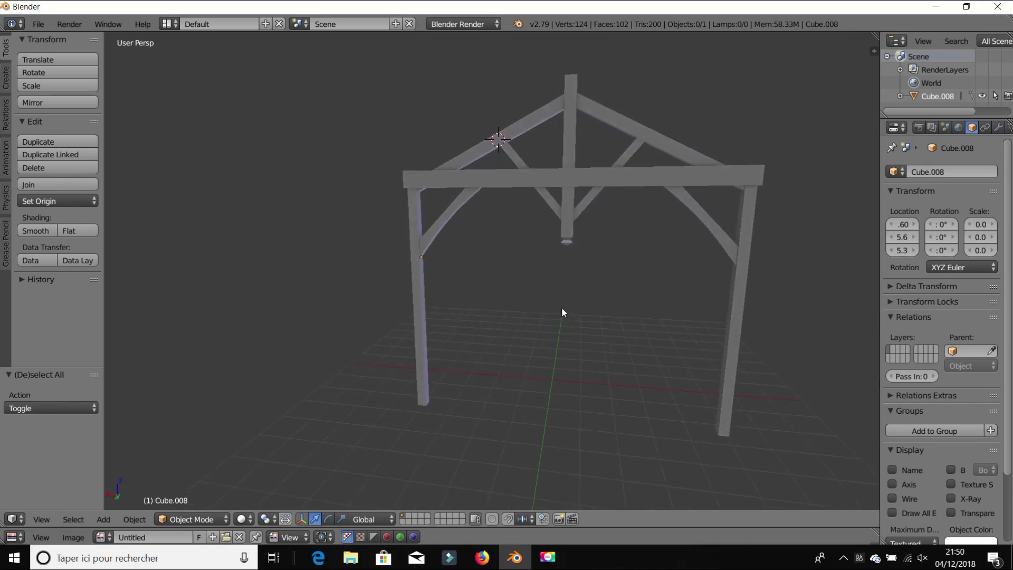
Select the joined frame and move it along negative Y to the middle of the grid.
right_click(518, 174)
middle_drag(518, 174, 582, 261)
key(g)
key(y)
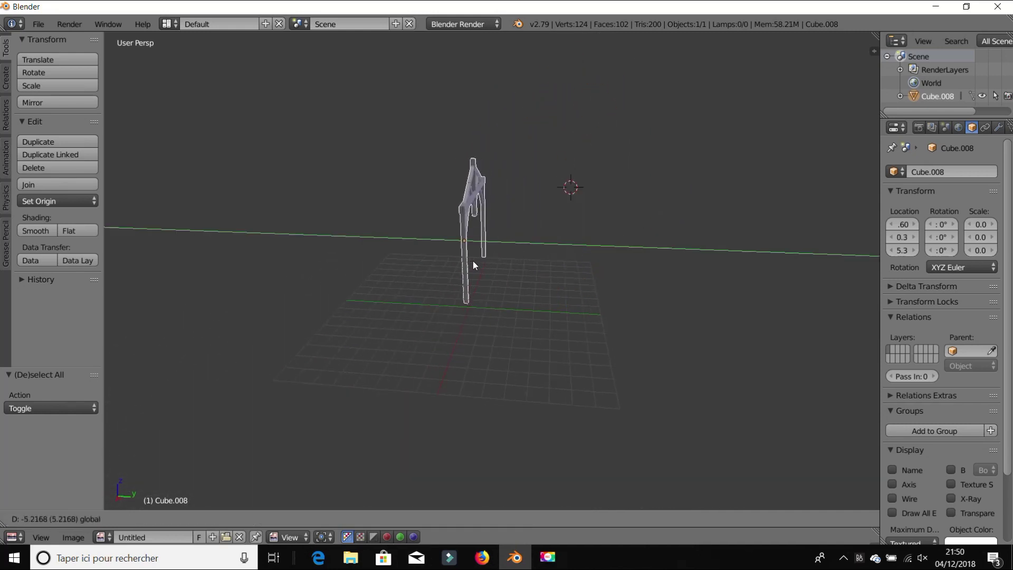
click(461, 260)
Lower the frame towards the grid in two moves along Z, -0.876 and then -1.003.
key(g)
key(z)
click(455, 232)
middle_drag(455, 232, 455, 169)
key(g)
key(z)
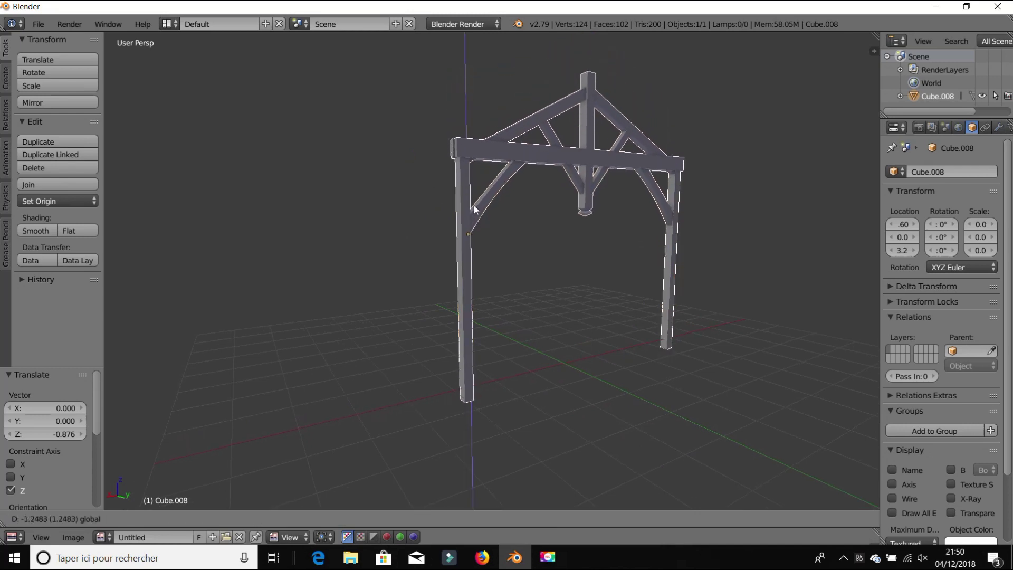
click(480, 201)
Copy and paste the whole frame and move the copy about -4.9 along Y as an end frame.
middle_drag(480, 199, 462, 277)
key(ctrl+c)
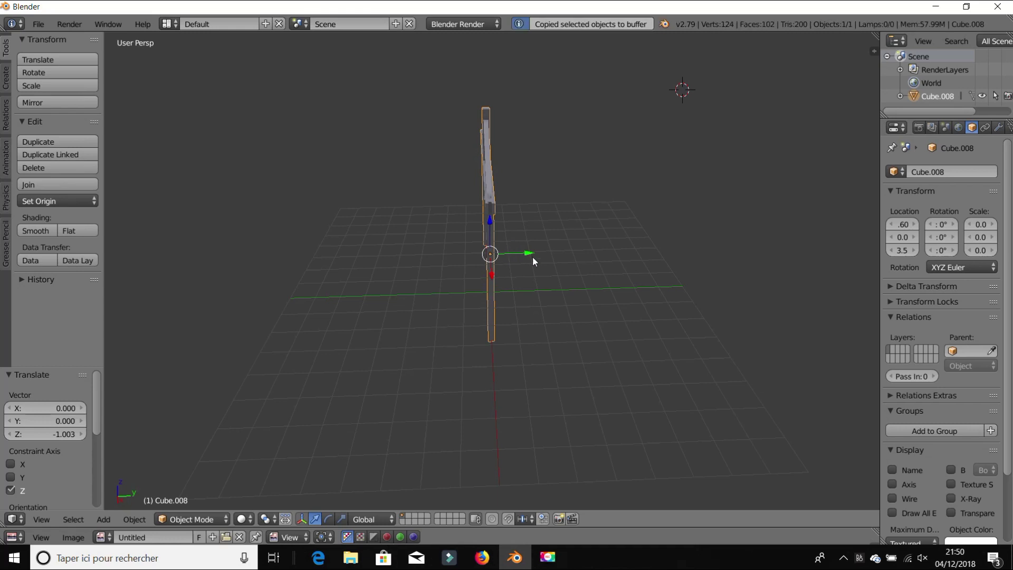
key(ctrl+v)
key(g)
key(y)
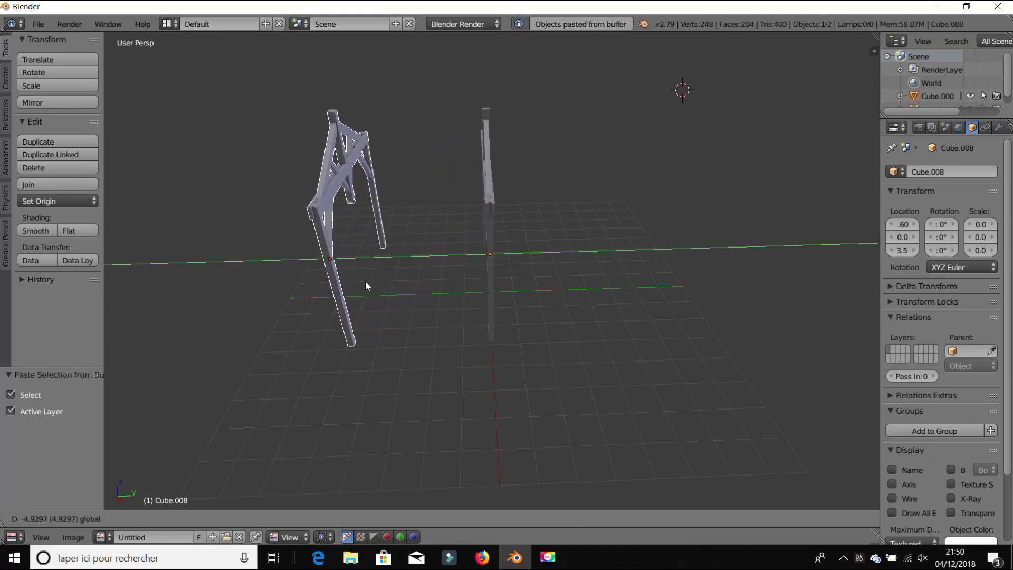
click(365, 281)
Paste a third frame, move it about 5.9 along positive Y from the middle frame, and deselect everything.
key(ctrl+v)
key(g)
key(y)
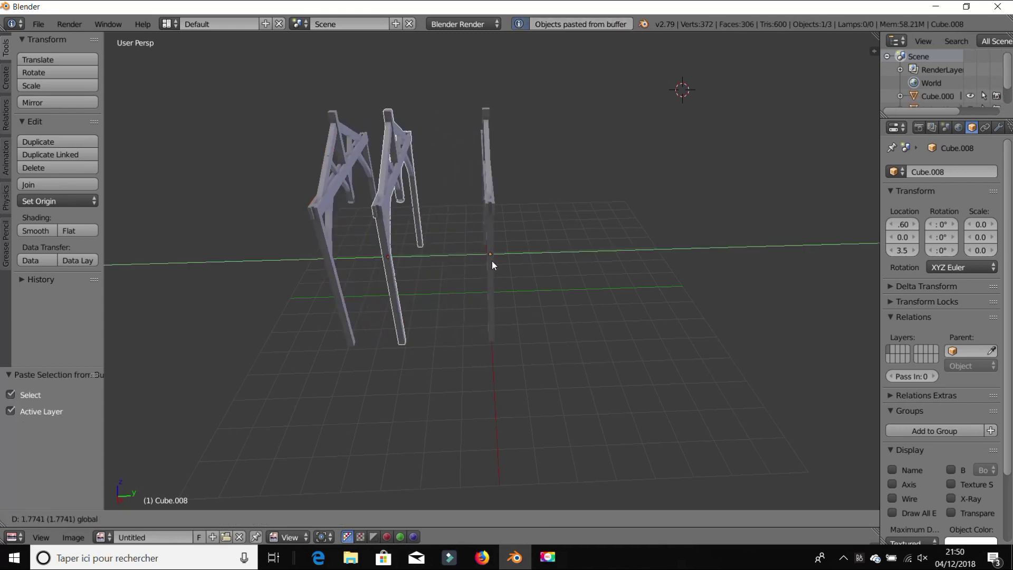
click(714, 264)
middle_drag(702, 296, 473, 328)
key(a)
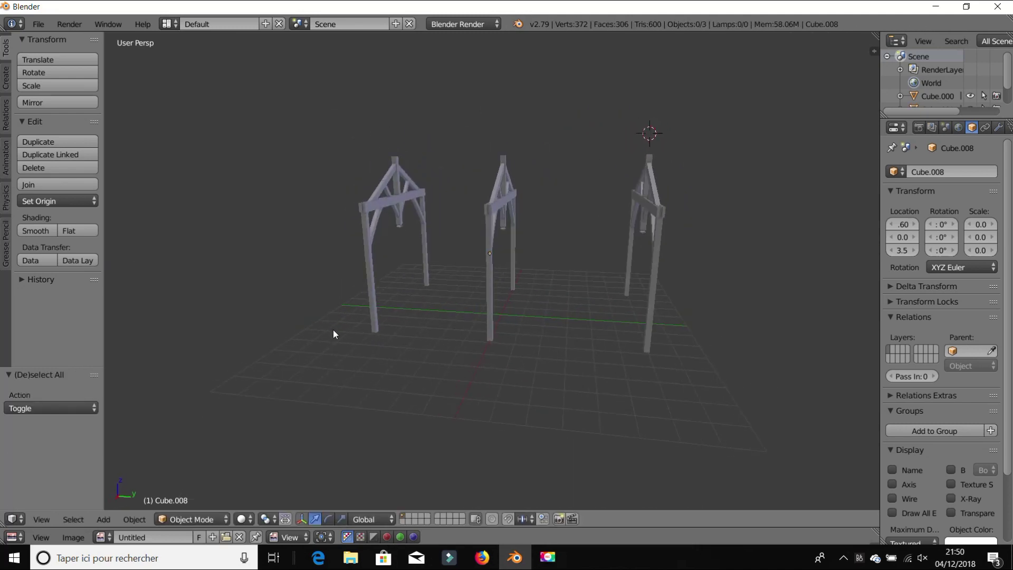
Shift the frame at the positive Y end by -1.003 along Y to even out the spacing, and deselect it.
right_click(651, 298)
click(683, 257)
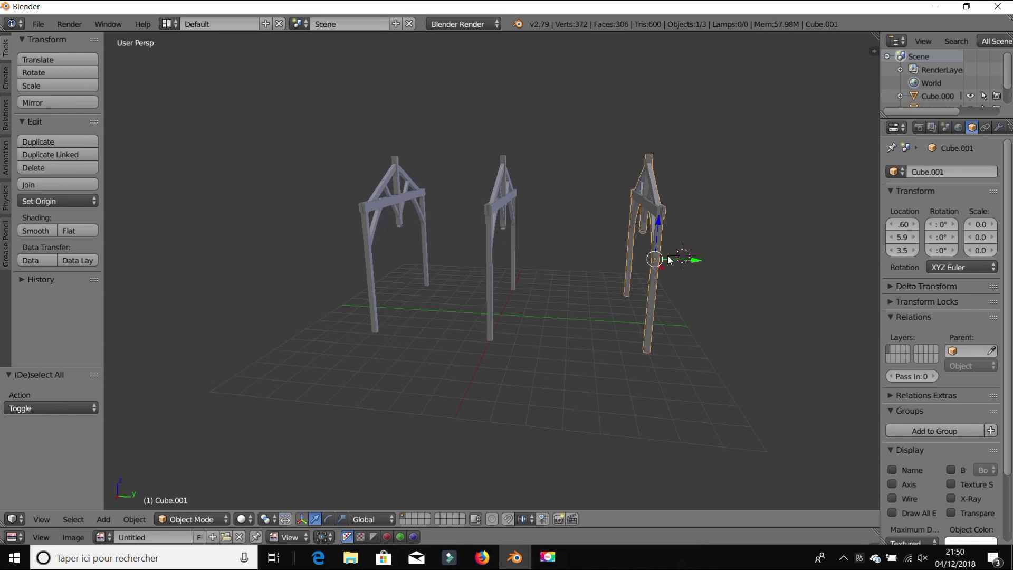
drag(689, 261, 658, 253)
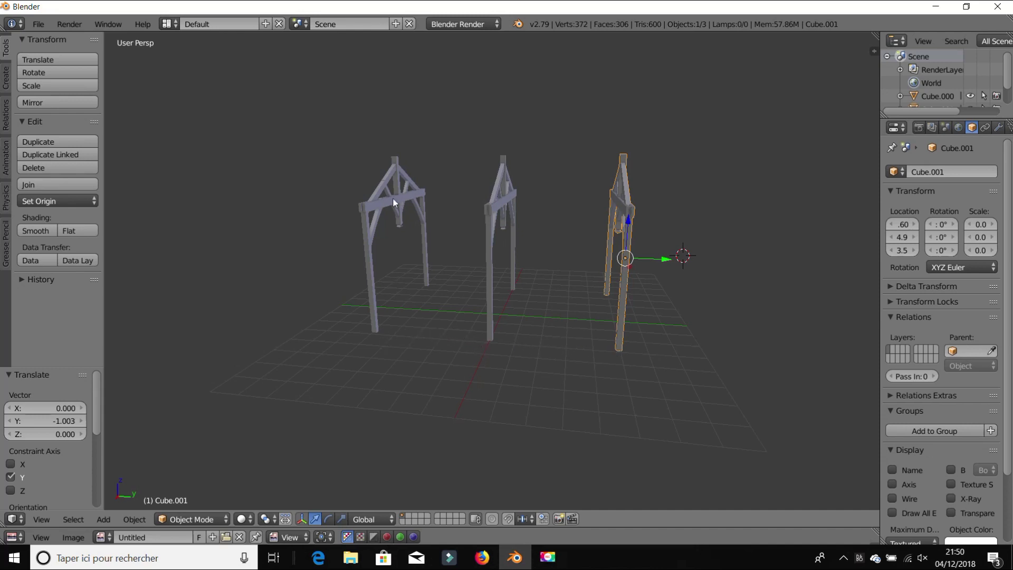
middle_drag(653, 279, 534, 309)
key(Tab)
key(Tab)
key(a)
Add a cube at the top of the end frame's central post and scale it down to 0.083.
scroll(534, 309, up, 5)
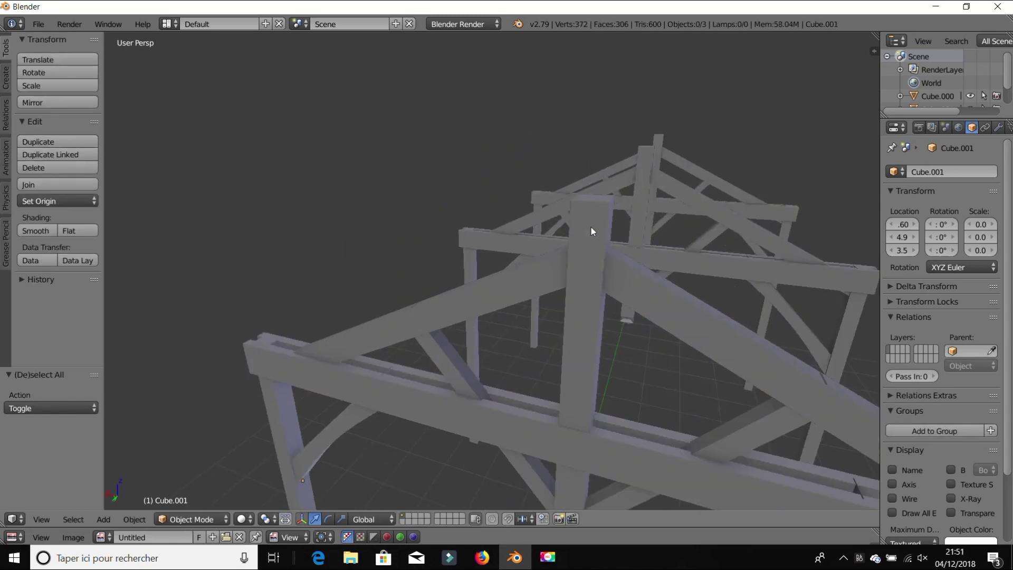
key(shift+a)
mouse_move(591, 227)
click(625, 243)
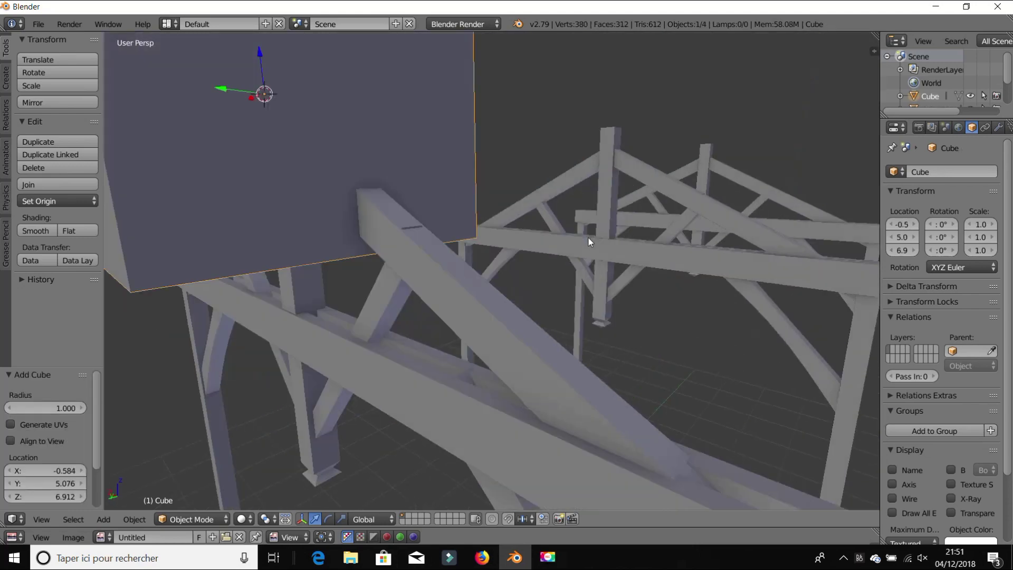
middle_drag(588, 236, 559, 95)
key(s)
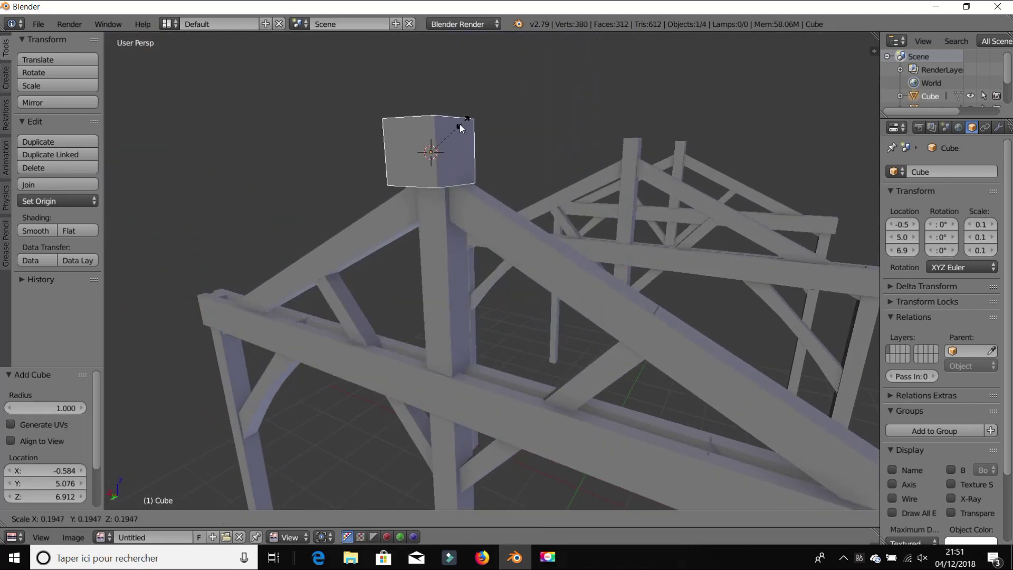
click(439, 135)
Align the small cube with the central post along X, raise its top face and adjust its height on the post.
middle_drag(454, 141, 659, 235)
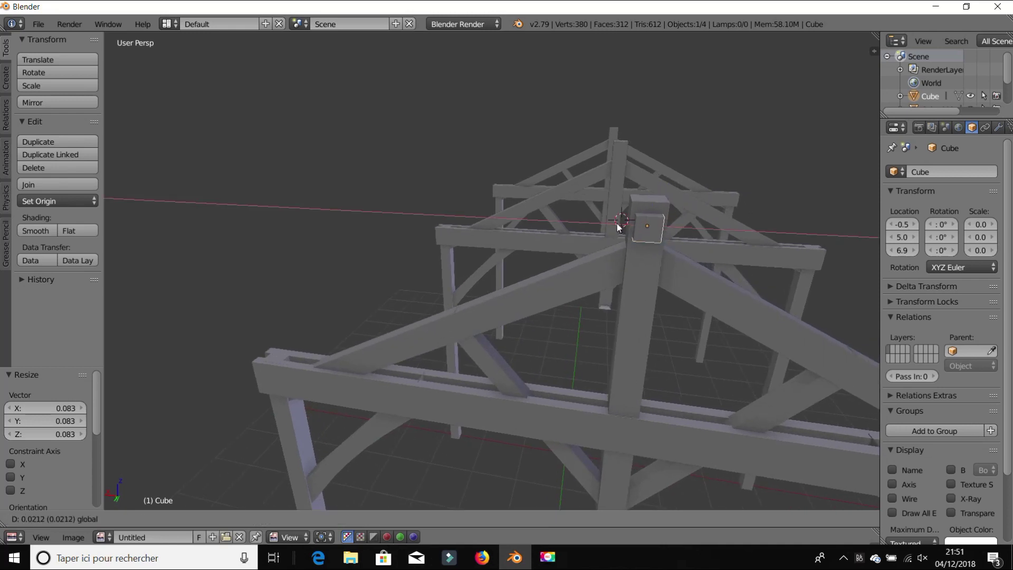
key(Tab)
drag(653, 199, 655, 152)
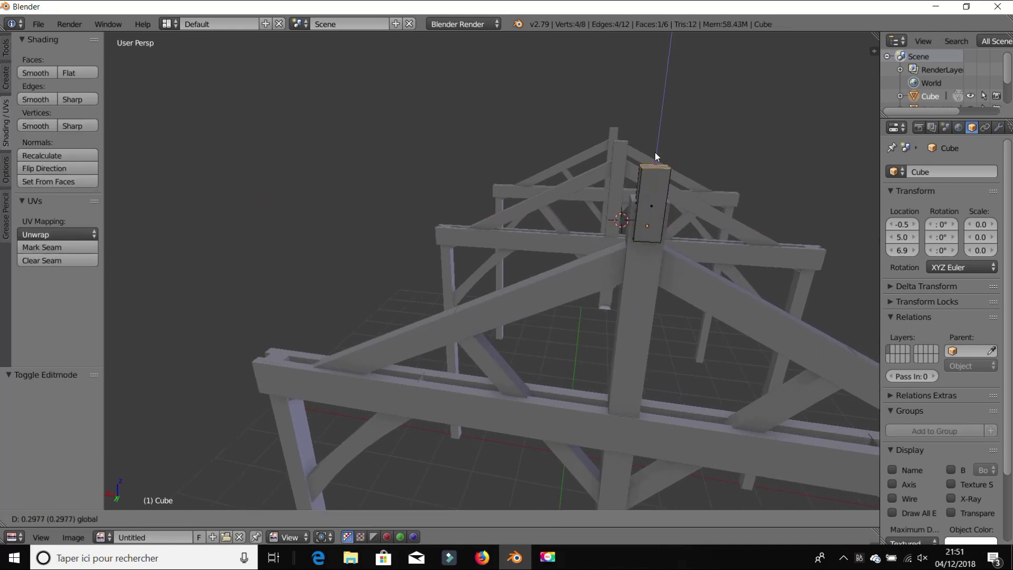
key(Tab)
mouse_move(651, 198)
mouse_down()
mouse_move(645, 236)
mouse_move(655, 180)
mouse_up()
Select the cube's outward end face and pull it 1.096 along Y so the ridge beam overhangs the end frame.
key(Tab)
right_click(650, 225)
middle_drag(650, 224, 557, 289)
drag(622, 264, 696, 288)
middle_drag(695, 288, 731, 302)
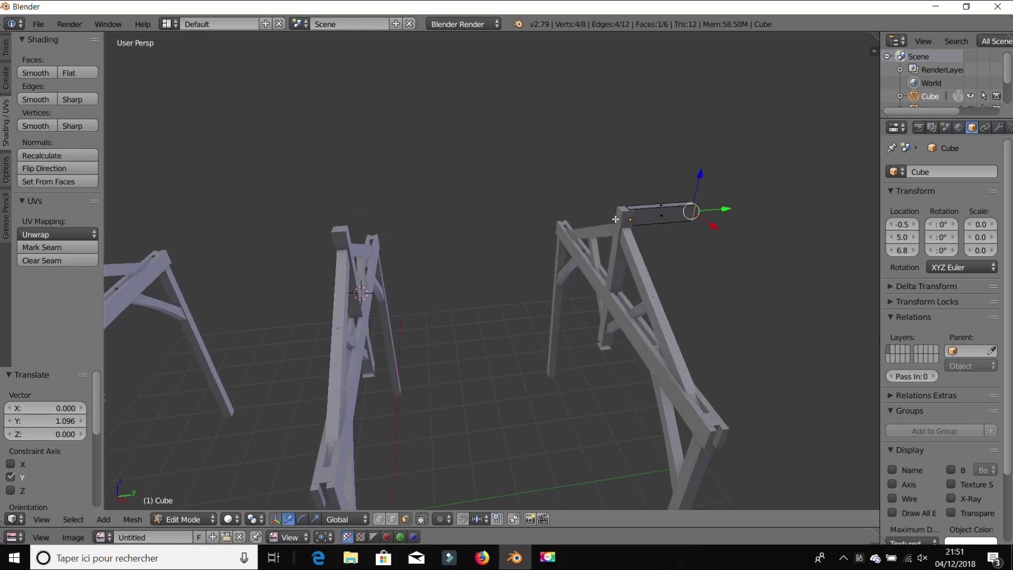
Extend the beam's opposite end face about -11.4 along Y past the far frame to form the ridge beam.
right_click(625, 215)
scroll(537, 241, down, 4)
shift+middle_drag(481, 257, 657, 252)
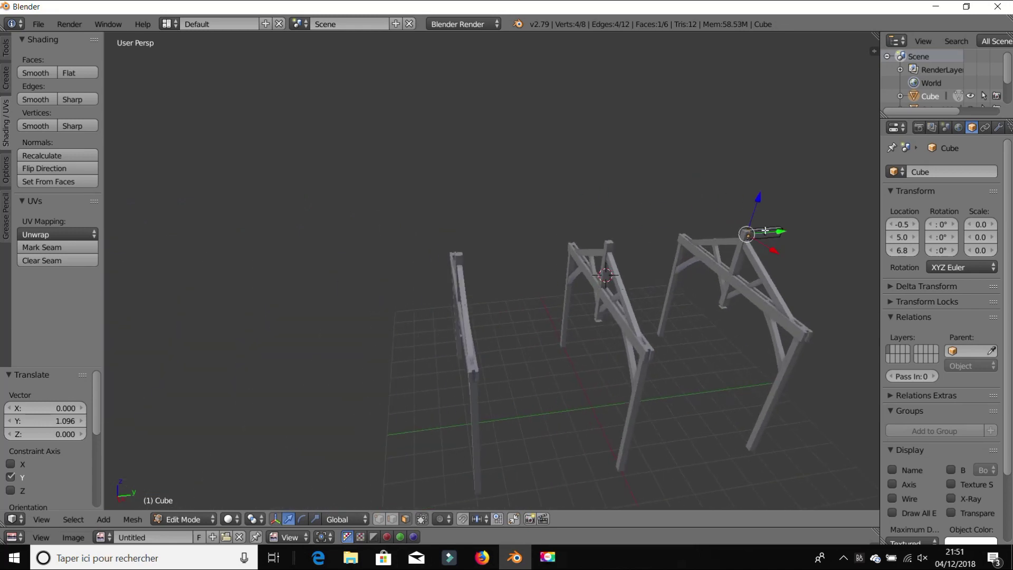
drag(765, 231, 443, 295)
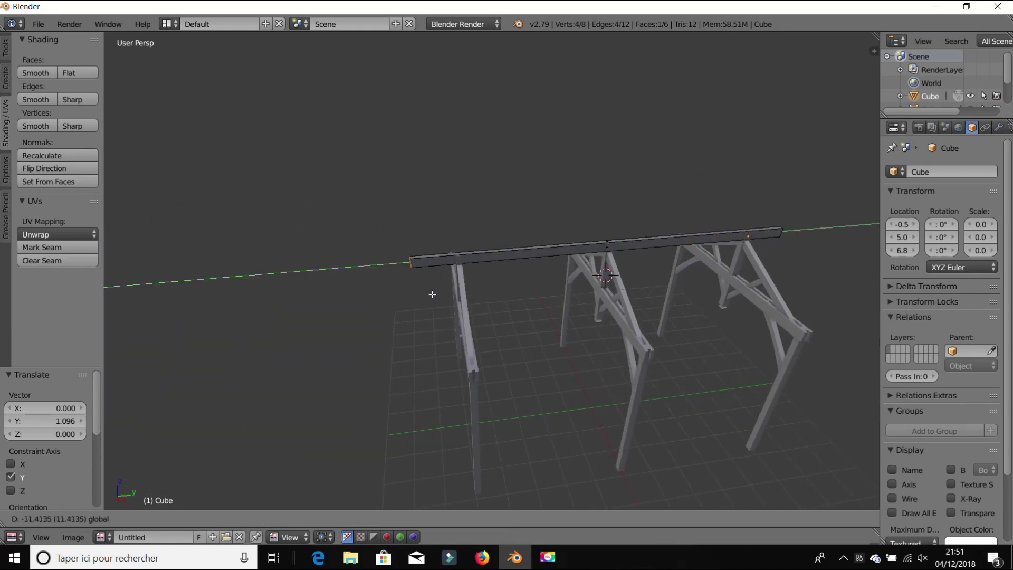
key(Tab)
Copy and paste the ridge beam, move the copy along X to the eave above the posts, and lower it -1.424 along Z.
middle_drag(577, 276, 537, 227)
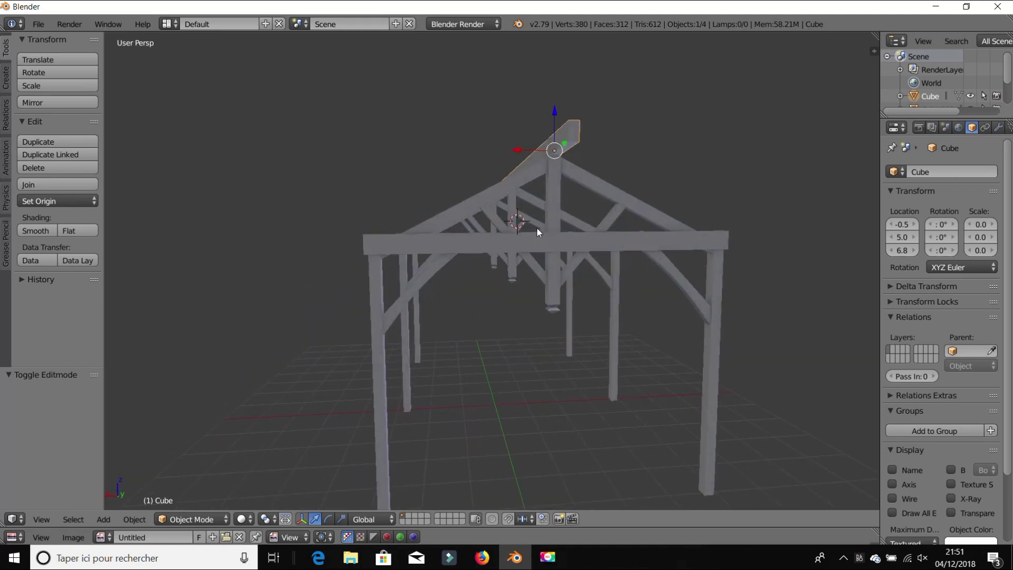
key(ctrl+c)
key(ctrl+v)
drag(527, 149, 343, 202)
shift+middle_drag(365, 204, 436, 198)
drag(470, 100, 452, 187)
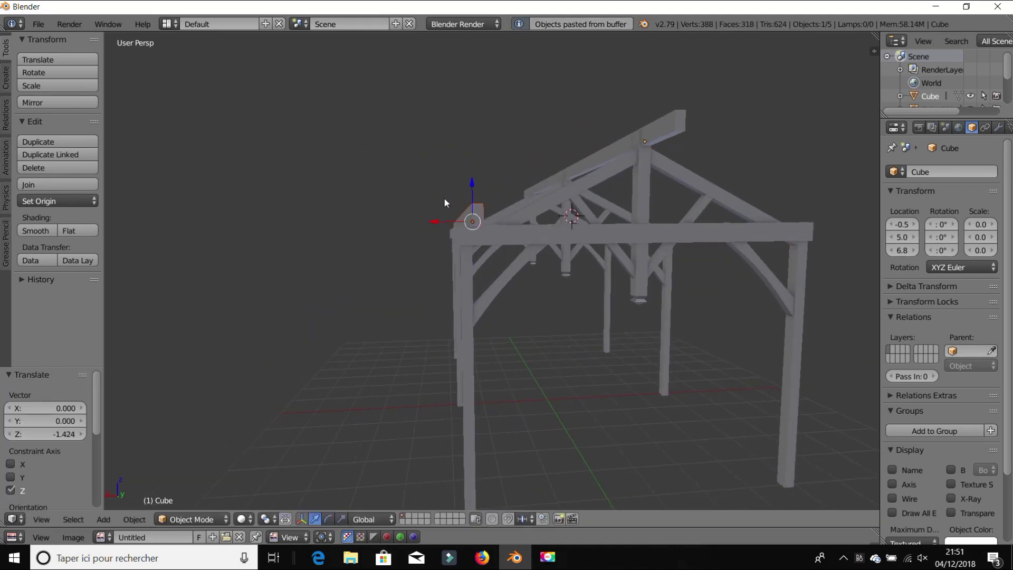
Fine-tune the eave beam's position by 0.094 along X so it sits at the end of the paired beams.
scroll(369, 121, up, 5)
key(g)
key(x)
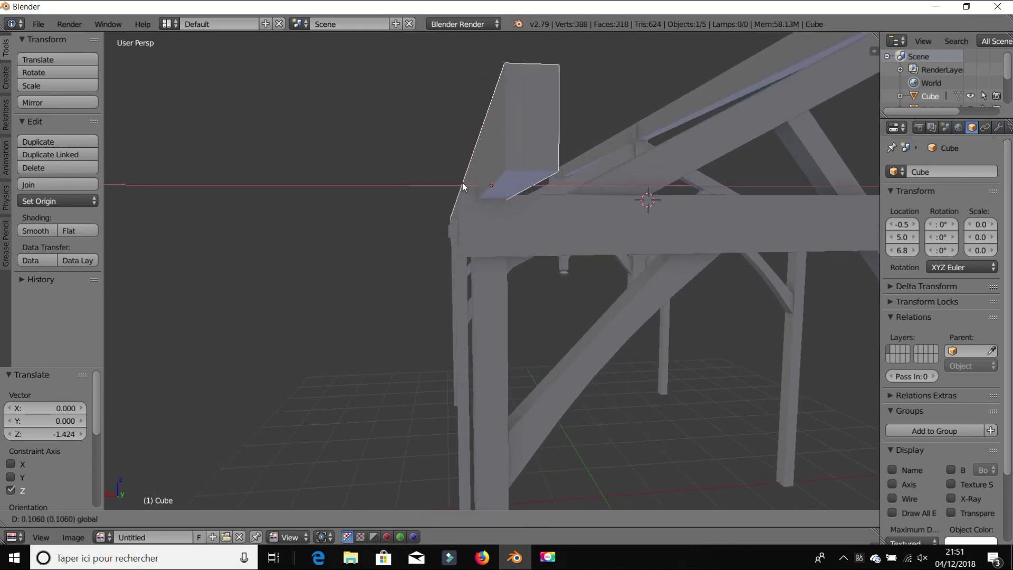
click(465, 185)
scroll(532, 261, down, 6)
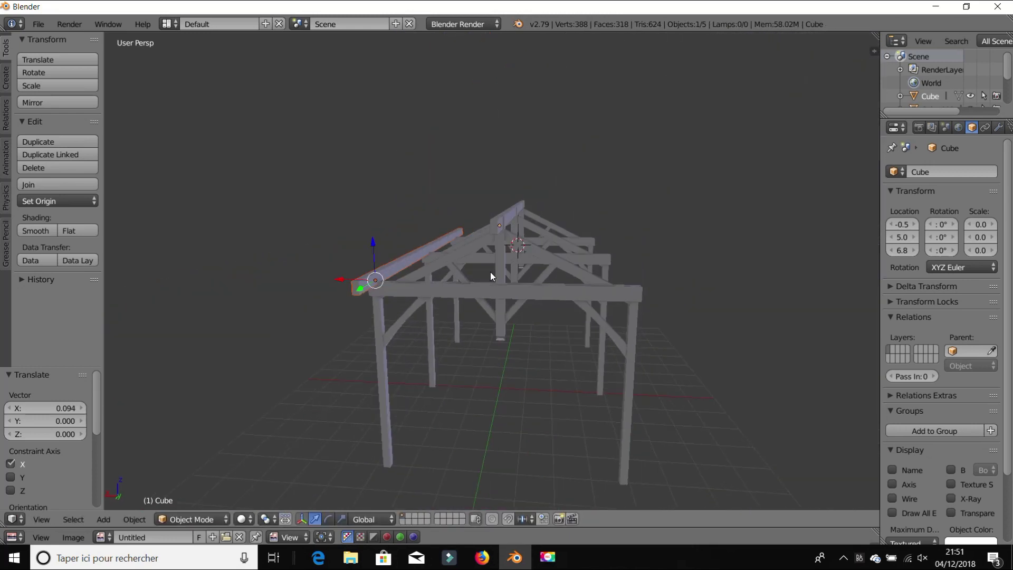
Paste a copy of the eave beam and move it about -6.5 along X to the opposite eave.
middle_drag(490, 271, 391, 254)
key(ctrl+v)
key(g)
key(x)
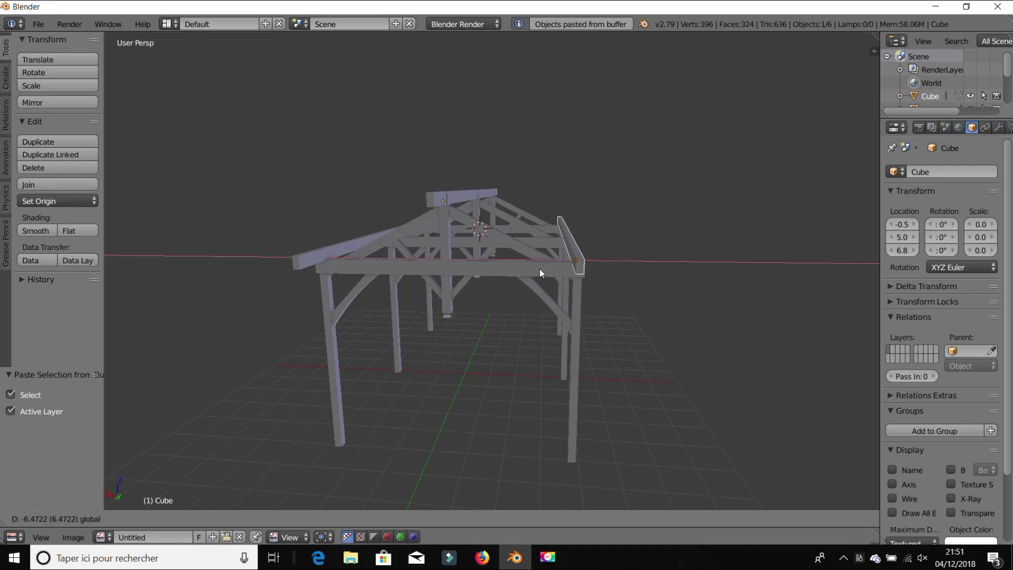
click(539, 268)
Paste a copy of the eave beam, move it -1.801 along X and raise it about 0.76 along Z onto the rafters.
middle_drag(539, 268, 473, 244)
scroll(473, 207, up, 5)
scroll(406, 239, down, 5)
key(a)
right_click(351, 249)
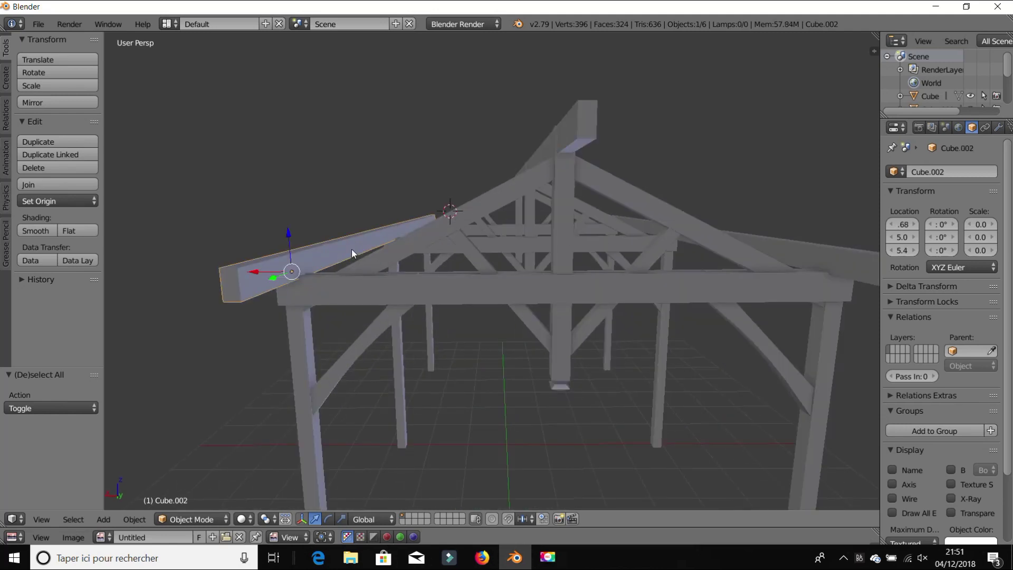
key(ctrl+v)
key(g)
key(x)
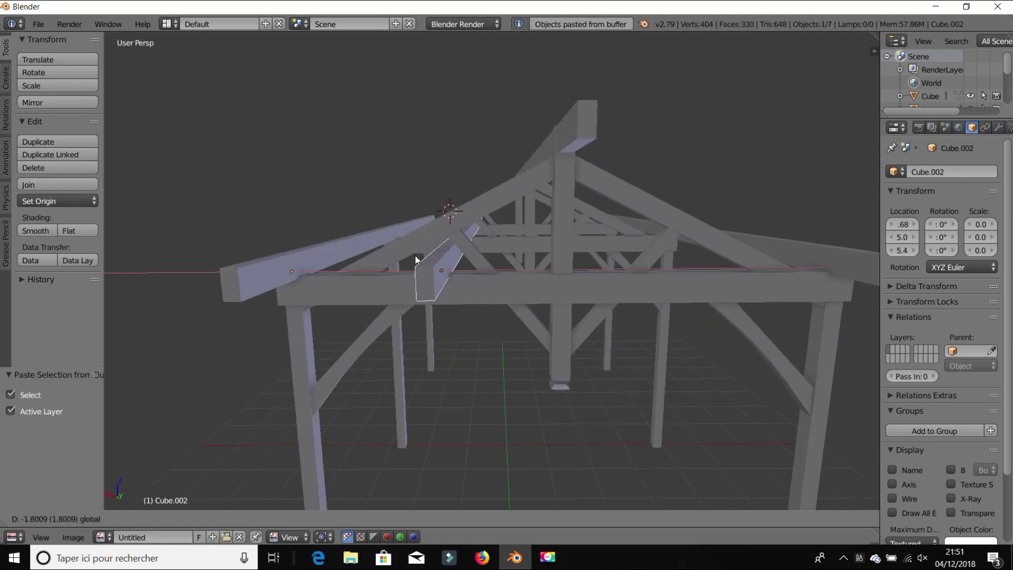
click(423, 259)
key(g)
key(z)
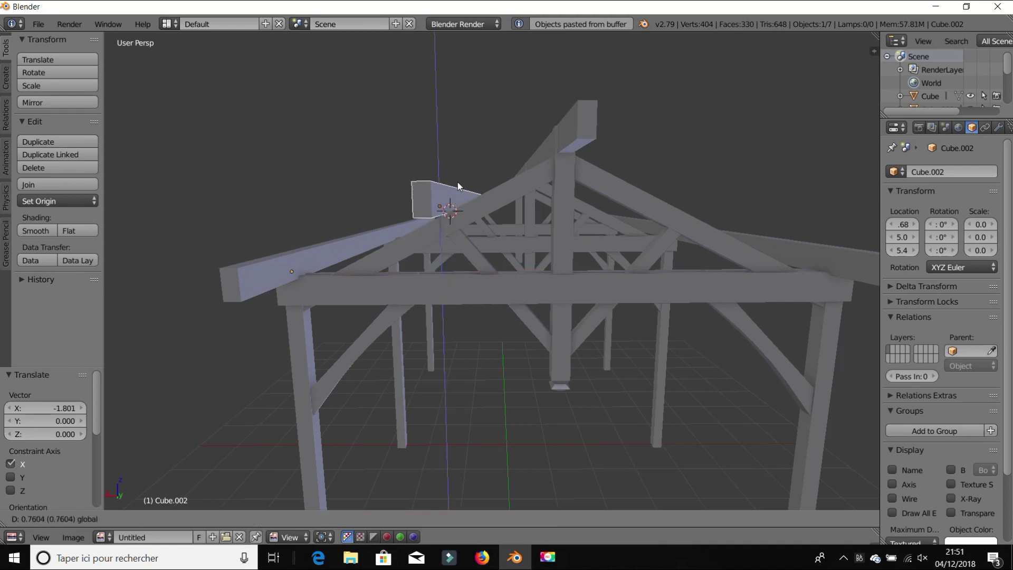
click(459, 183)
Copy and paste the intermediate roof beam and move the copy -2.930 along X onto the opposite rafters.
key(ctrl+c)
key(ctrl+v)
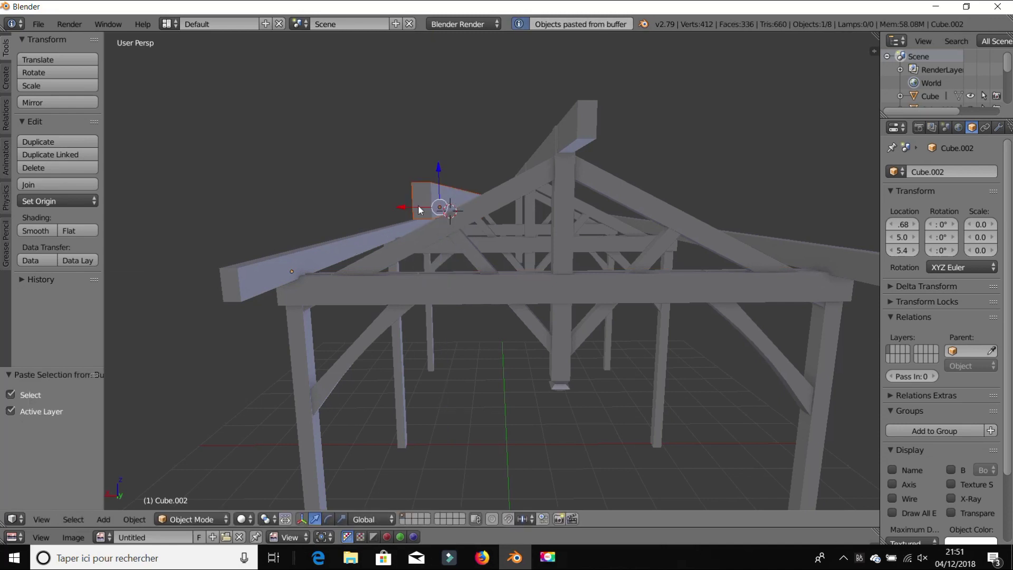
key(g)
key(x)
click(669, 243)
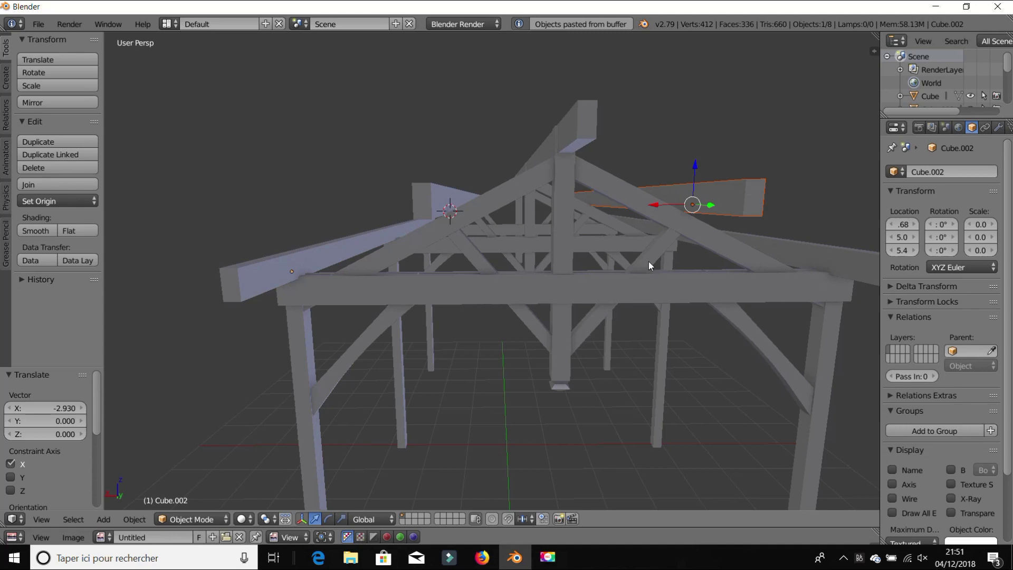
Examine how the new roof beams rest on the rafters, then deselect everything and review the whole shelter from several angles.
scroll(572, 233, up, 10)
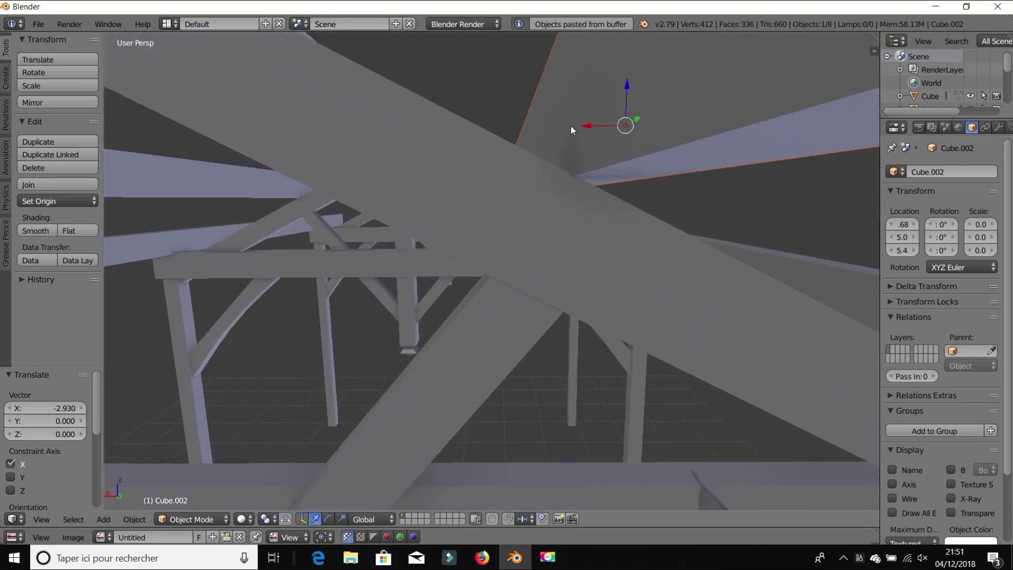
scroll(531, 179, down, 11)
key(Tab)
middle_drag(531, 179, 537, 366)
key(Tab)
key(a)
scroll(633, 427, down, 4)
scroll(619, 416, up, 6)
scroll(619, 417, down, 4)
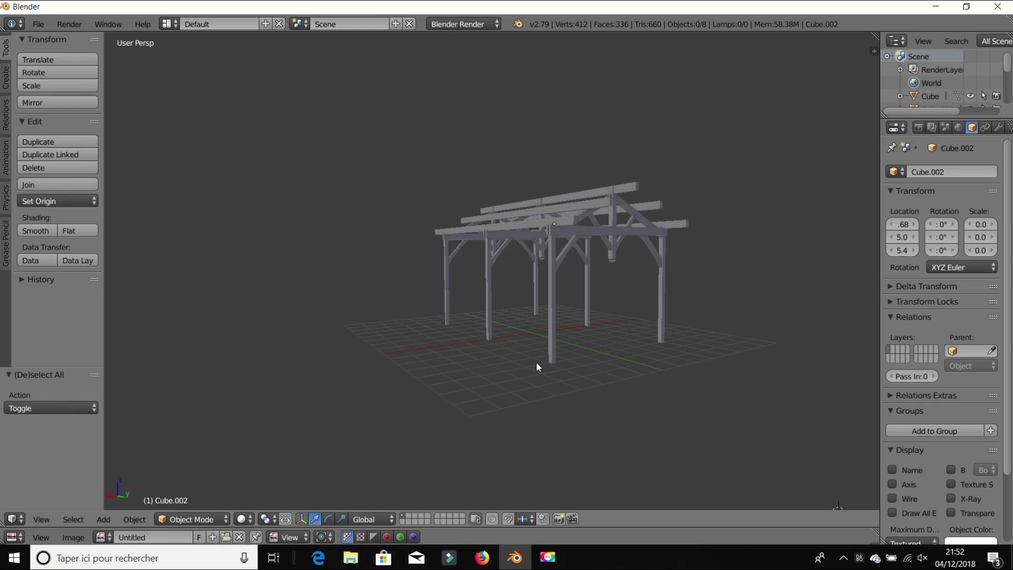
middle_drag(539, 276, 460, 283)
scroll(480, 280, up, 3)
scroll(460, 283, up, 3)
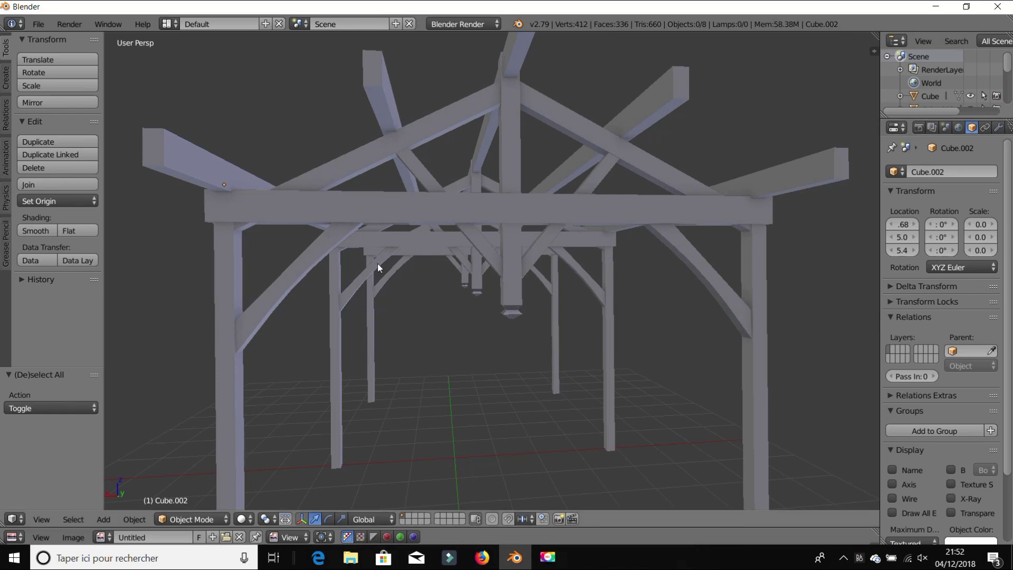
Select the front truss frame and briefly check its mesh in Edit Mode.
right_click(713, 272)
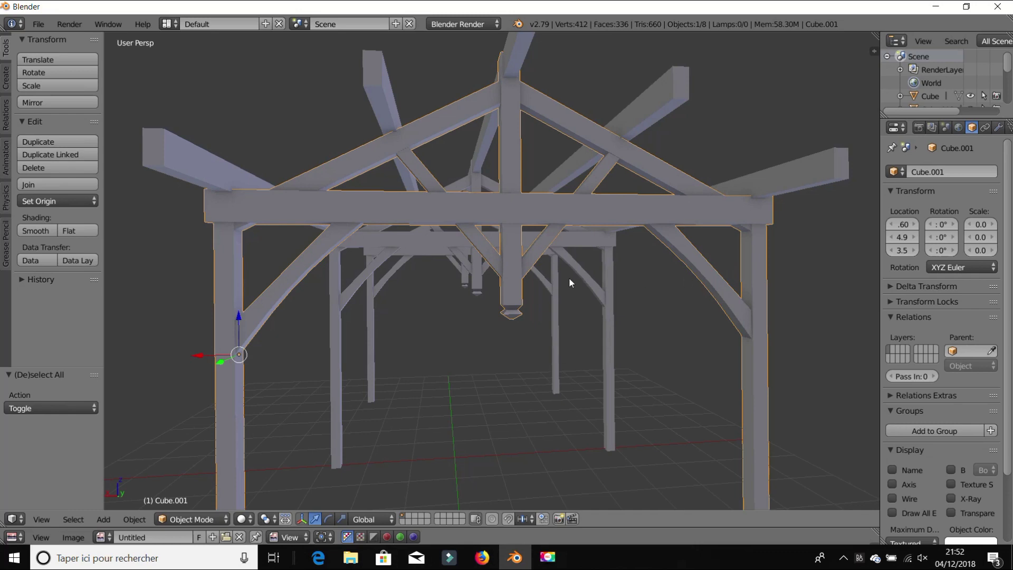
key(Tab)
key(Tab)
scroll(546, 268, down, 3)
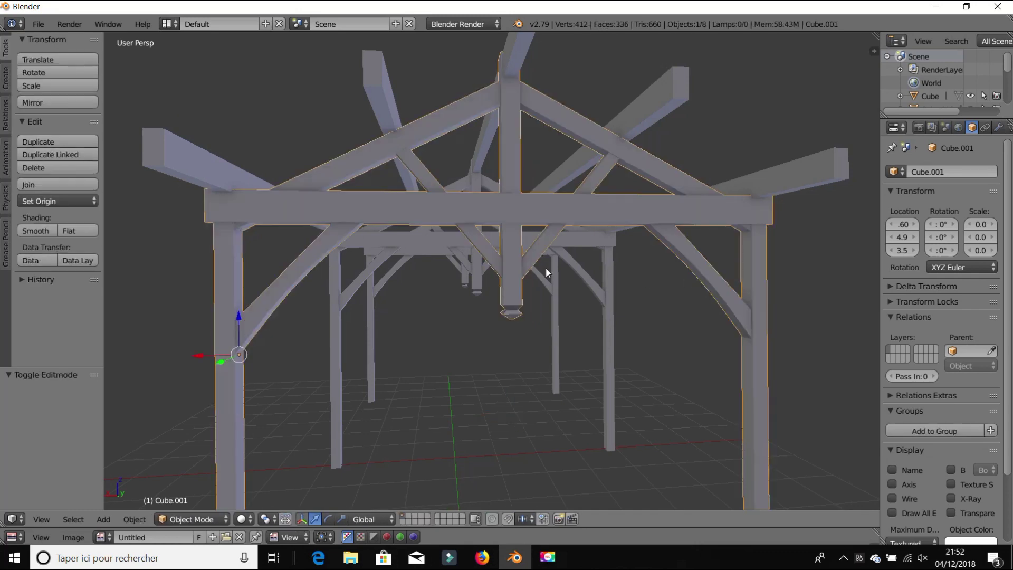